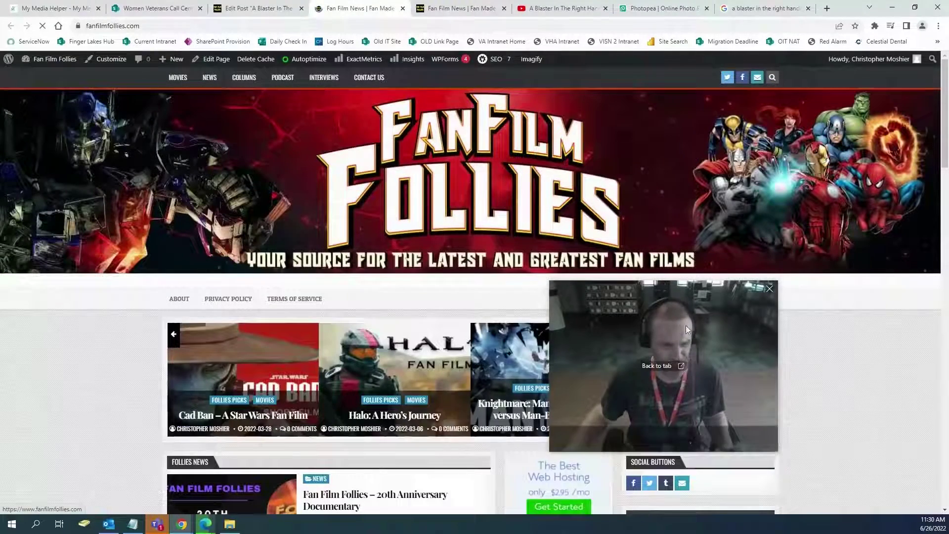
Look over the Fan Film Follies home page and the film's YouTube page.
{"action": "left_click_drag", "start_coordinate": [686, 326], "coordinate": [794, 345]}
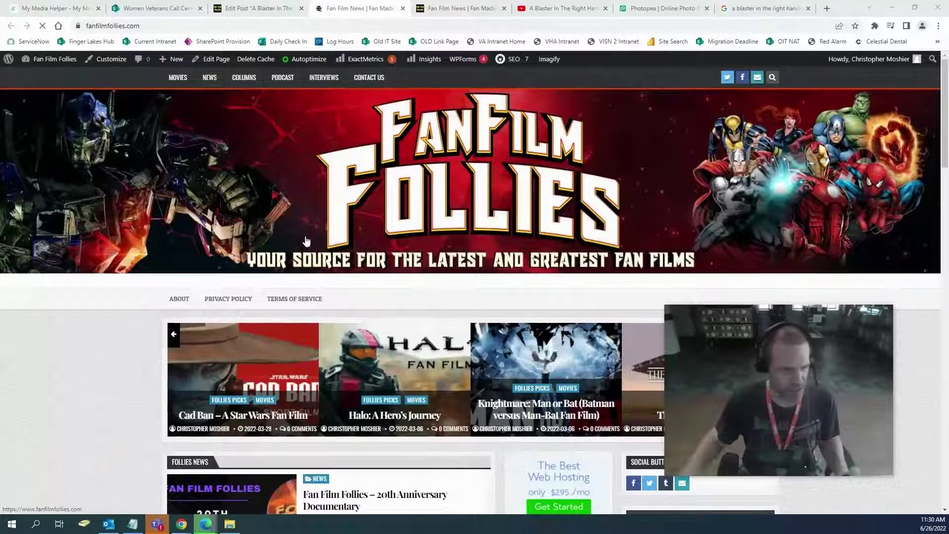
{"action": "scroll", "coordinate": [306, 240], "scroll_direction": "down", "scroll_amount": 2}
{"action": "scroll", "coordinate": [306, 241], "scroll_direction": "down", "scroll_amount": 3}
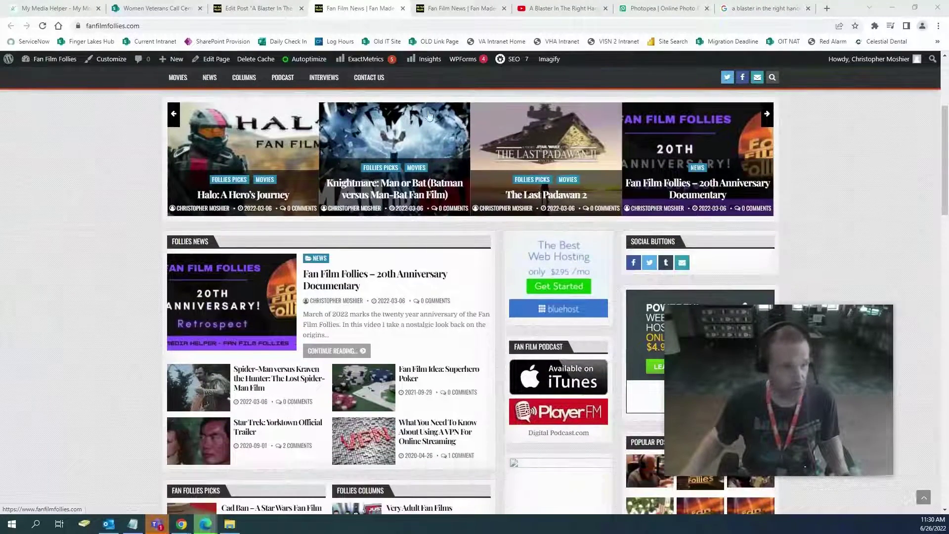
{"action": "left_click", "coordinate": [559, 8]}
{"action": "scroll", "coordinate": [316, 234], "scroll_direction": "up", "scroll_amount": 5}
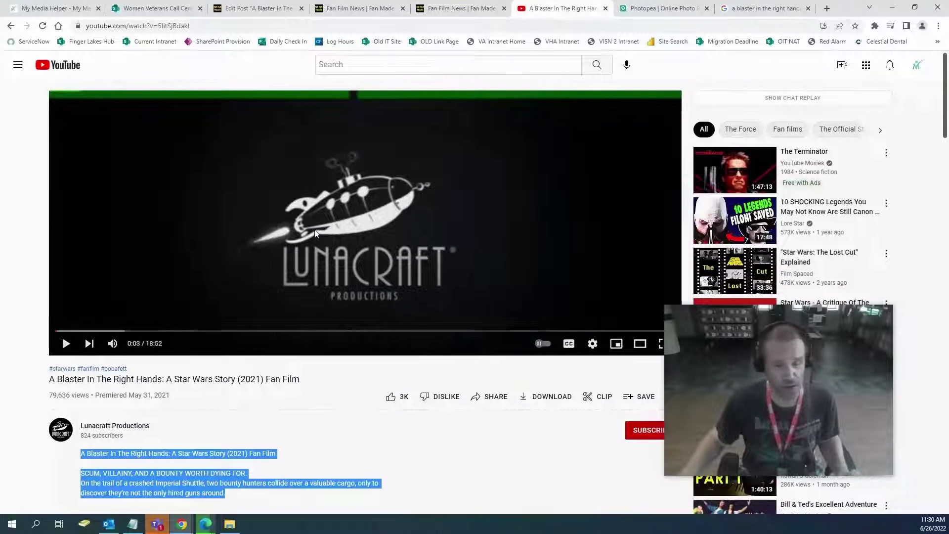
In the WordPress draft for "A Blaster In The Right Hands: A Star Wars Story", assign the Movies and Follies Picks categories.
{"action": "left_click", "coordinate": [252, 8]}
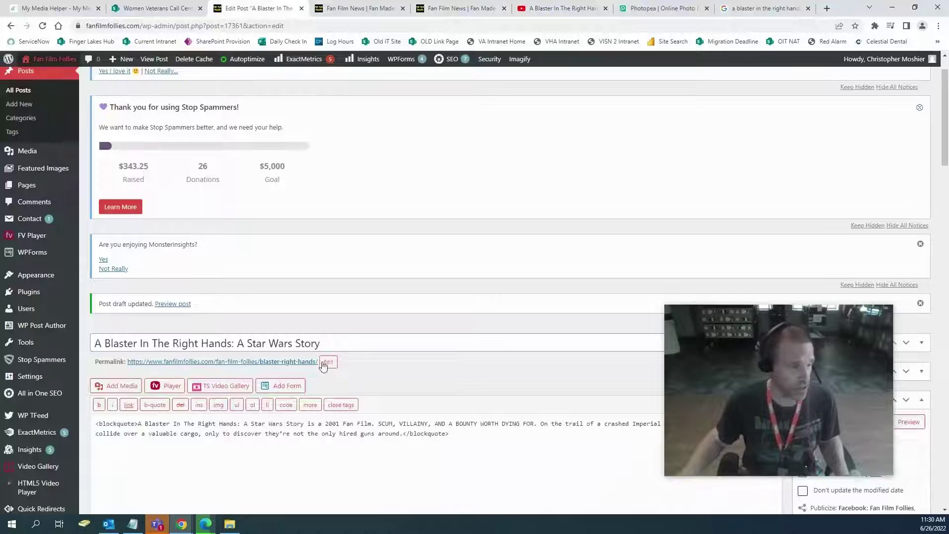
{"action": "scroll", "coordinate": [341, 351], "scroll_direction": "down", "scroll_amount": 4}
{"action": "scroll", "coordinate": [352, 334], "scroll_direction": "down", "scroll_amount": 2}
{"action": "scroll", "coordinate": [349, 241], "scroll_direction": "down", "scroll_amount": 7}
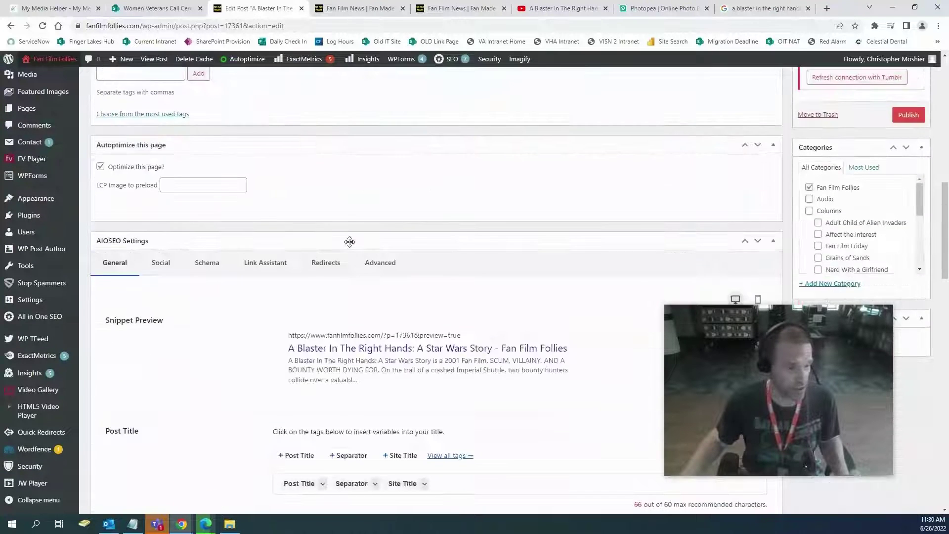
{"action": "scroll", "coordinate": [350, 244], "scroll_direction": "up", "scroll_amount": 4}
{"action": "mouse_move", "coordinate": [754, 351]}
{"action": "left_click_drag", "start_coordinate": [796, 328], "coordinate": [333, 327]}
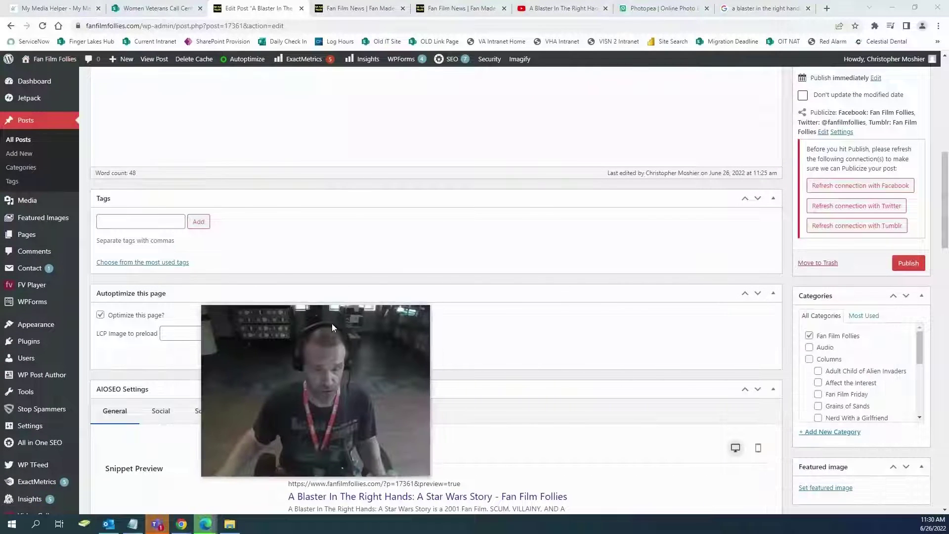
{"action": "scroll", "coordinate": [863, 369], "scroll_direction": "down", "scroll_amount": 3}
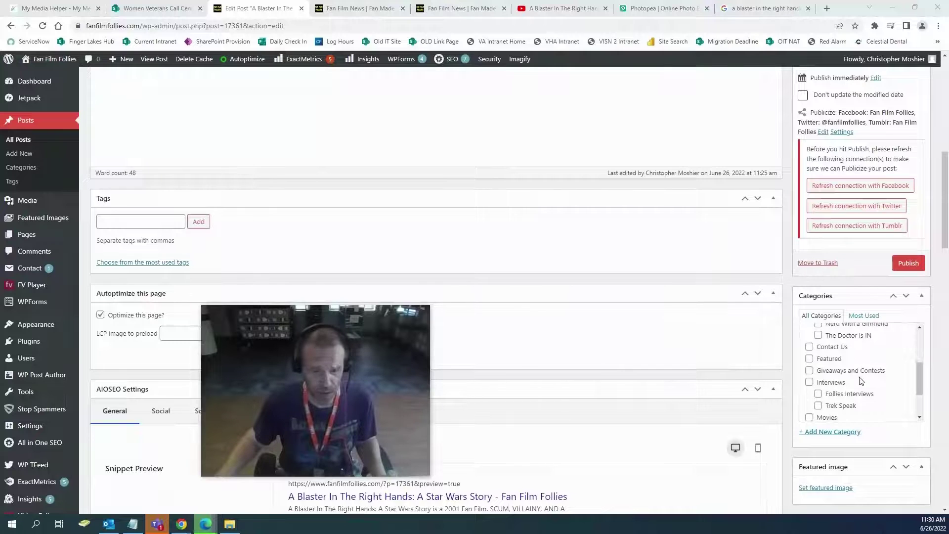
{"action": "scroll", "coordinate": [862, 381], "scroll_direction": "down", "scroll_amount": 1}
{"action": "left_click", "coordinate": [809, 369]}
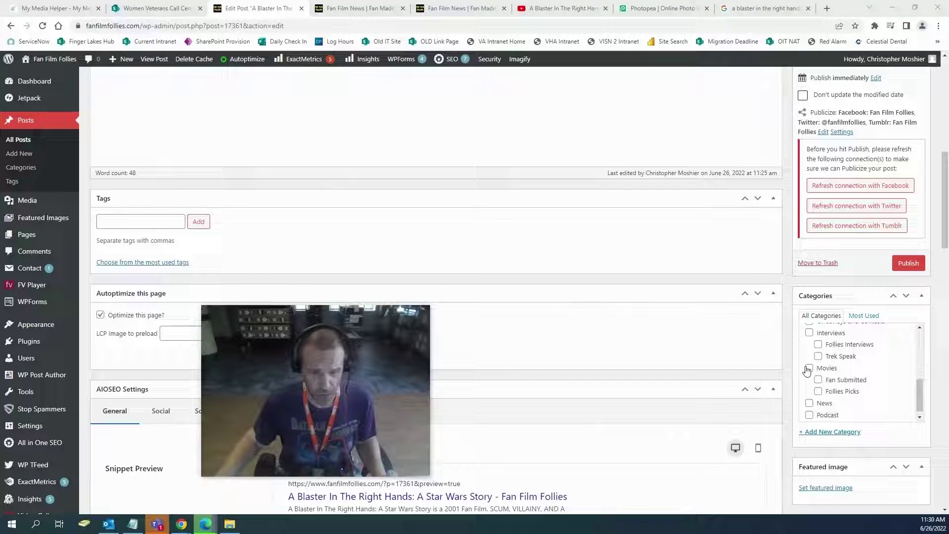
{"action": "left_click", "coordinate": [819, 393]}
{"action": "scroll", "coordinate": [819, 325], "scroll_direction": "up", "scroll_amount": 6}
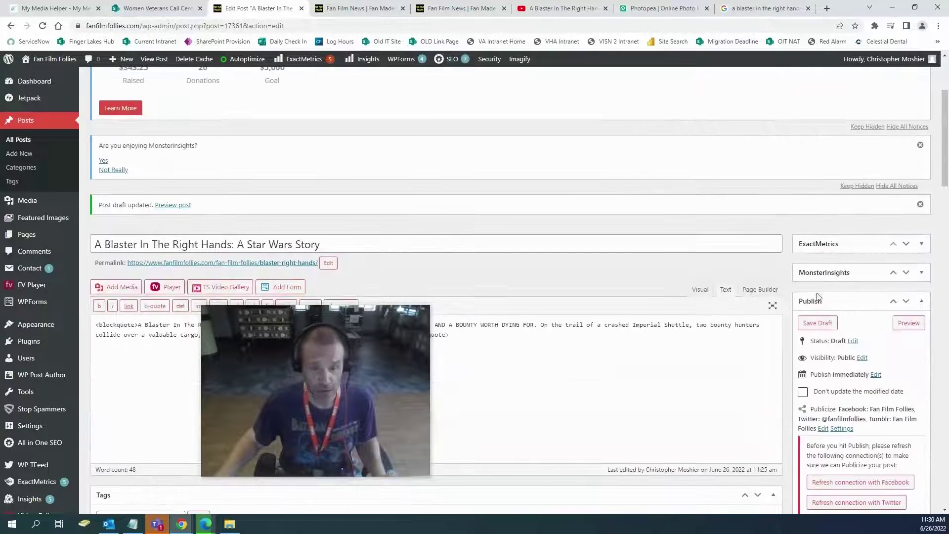
Search Google Images for "a blaster in the right hands fan film" and filter the results to Large size.
{"action": "left_click", "coordinate": [667, 8]}
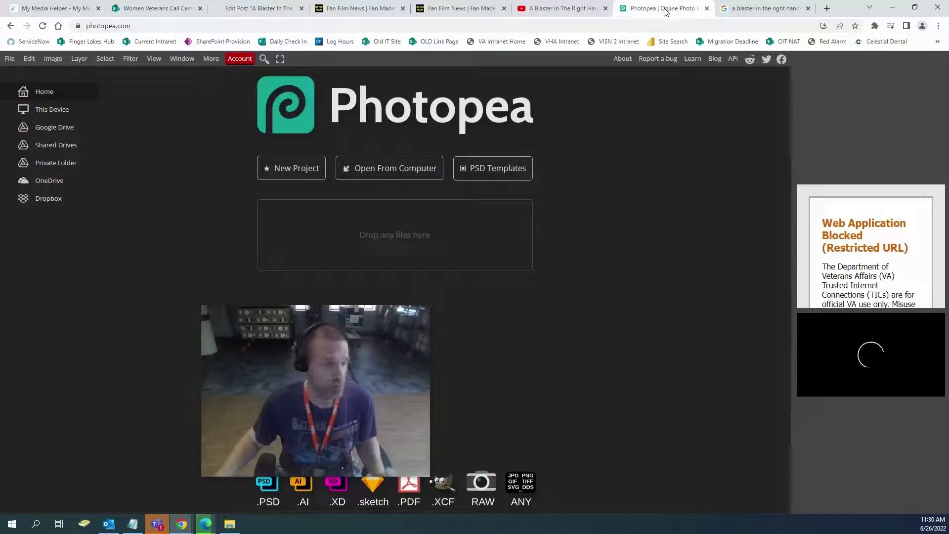
{"action": "left_click_drag", "start_coordinate": [349, 369], "coordinate": [792, 382]}
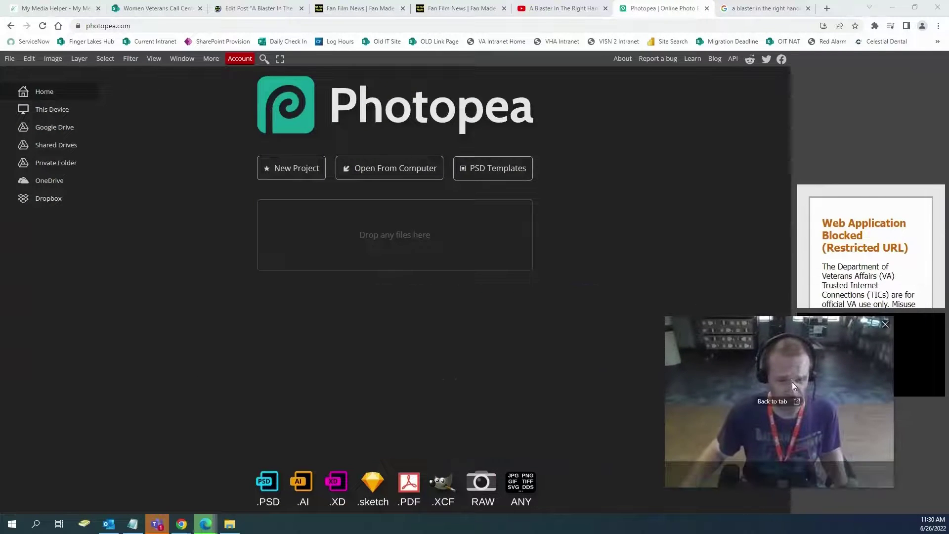
{"action": "left_click", "coordinate": [764, 8]}
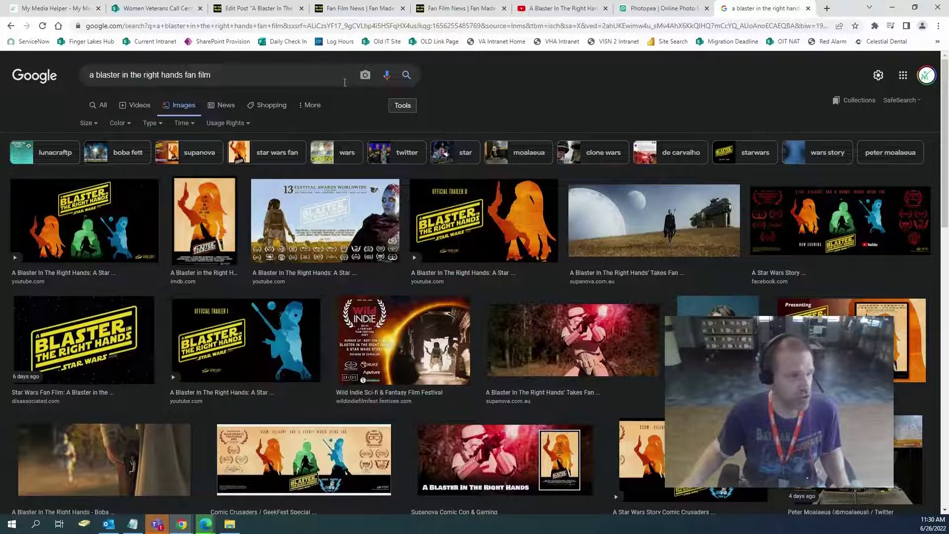
{"action": "left_click", "coordinate": [406, 75]}
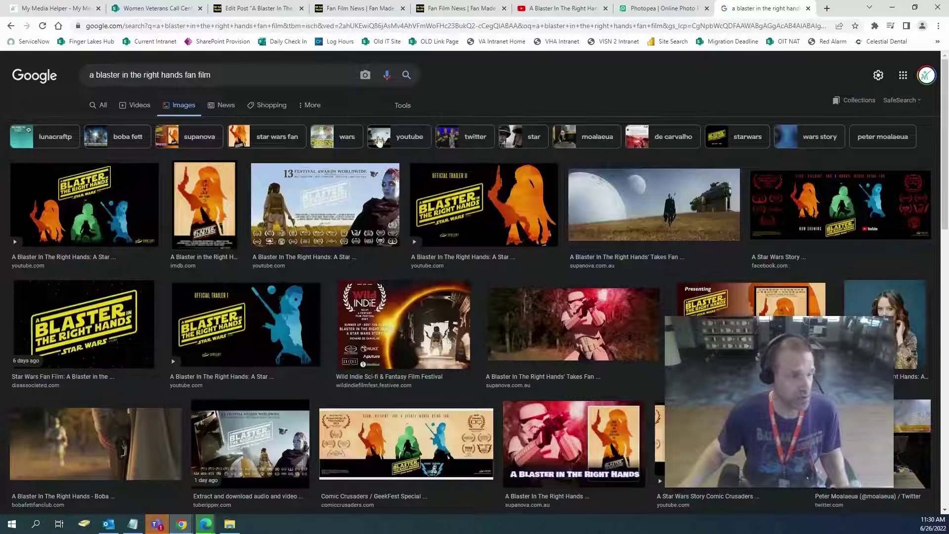
{"action": "left_click", "coordinate": [402, 106]}
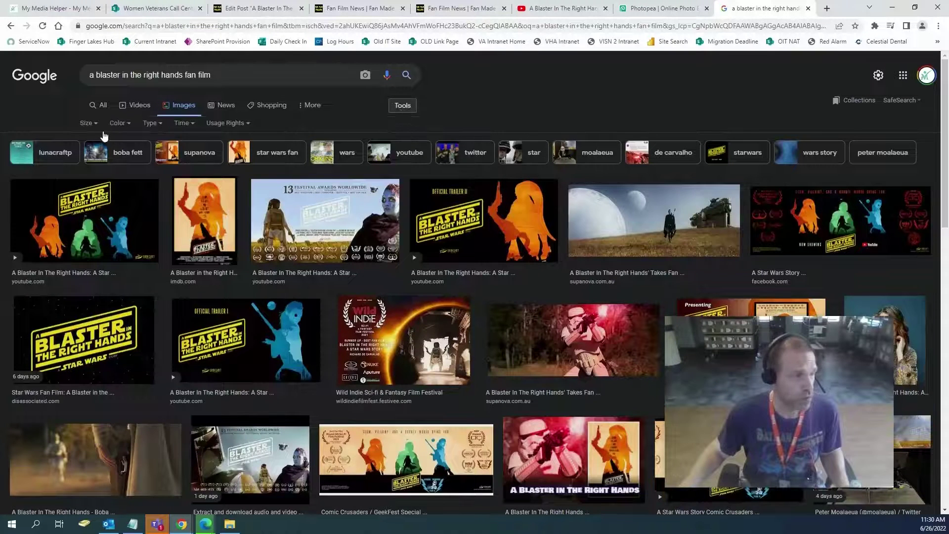
{"action": "left_click", "coordinate": [90, 123]}
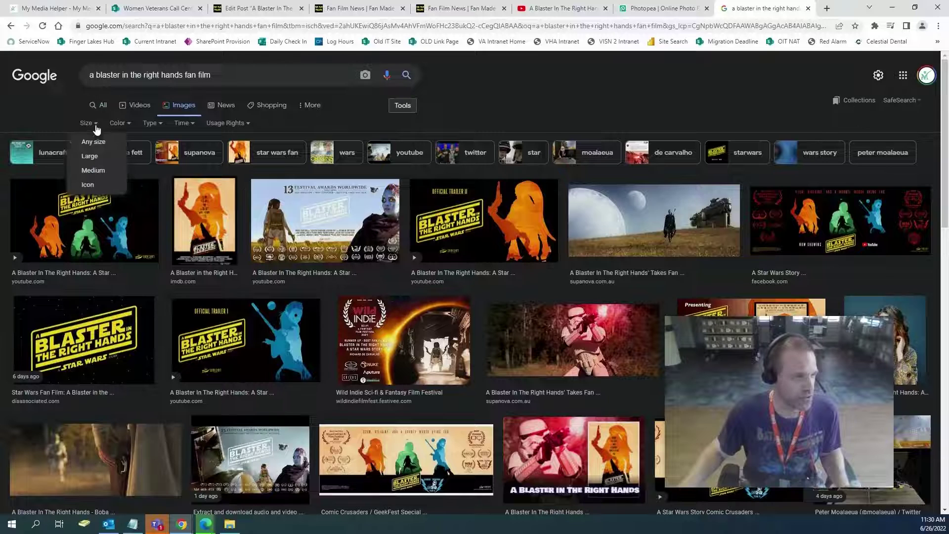
{"action": "left_click", "coordinate": [92, 155]}
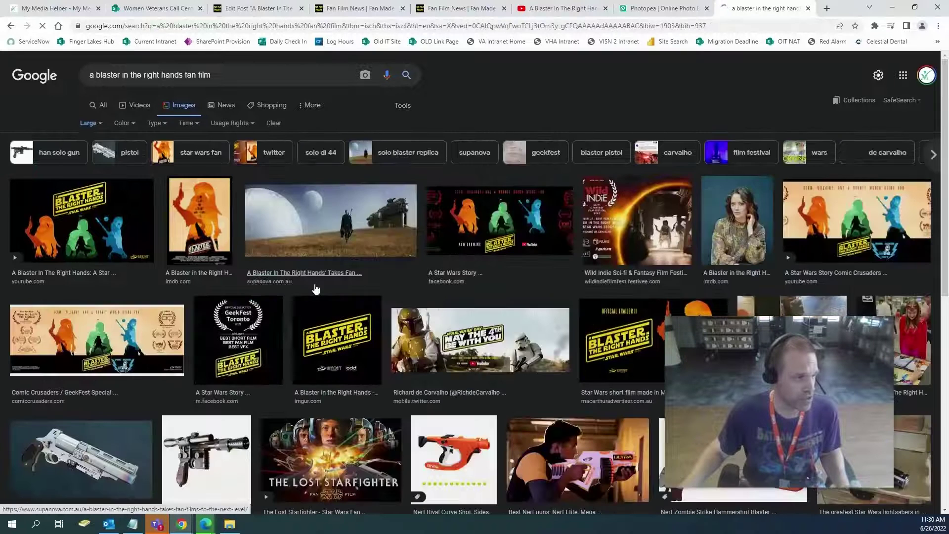
{"action": "left_click", "coordinate": [82, 226]}
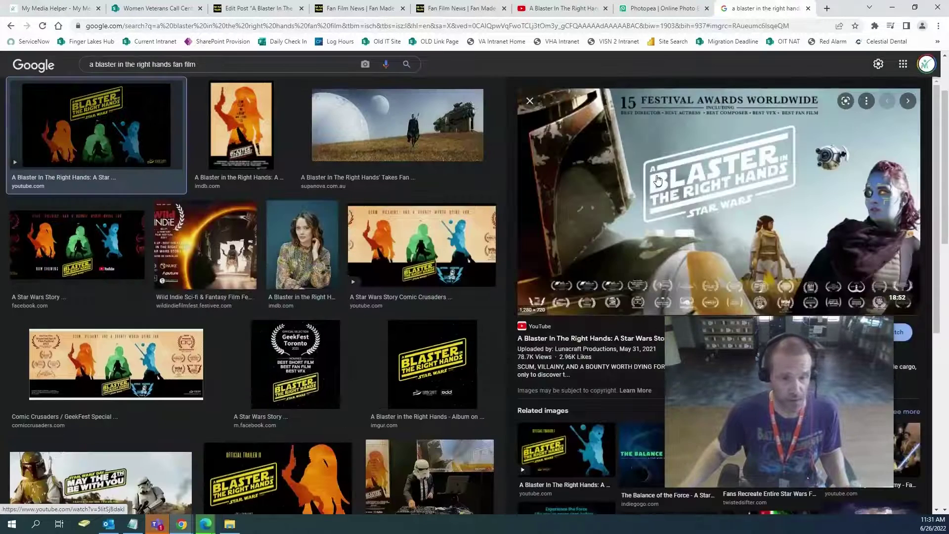
{"action": "right_click", "coordinate": [657, 181]}
{"action": "left_click", "coordinate": [114, 144]}
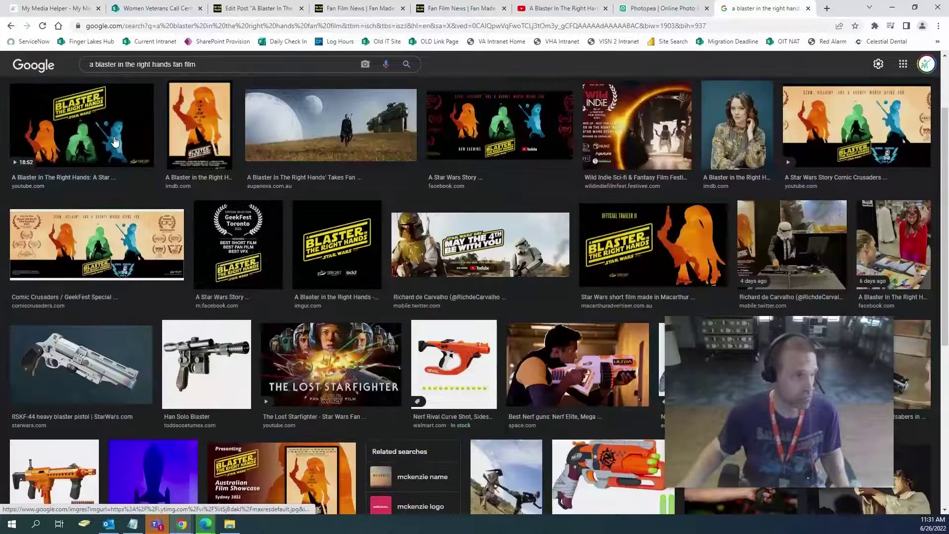
Preview the first YouTube image result and save its picture to the Desktop as a JPEG named in-the-right-hands.
{"action": "left_click", "coordinate": [115, 142]}
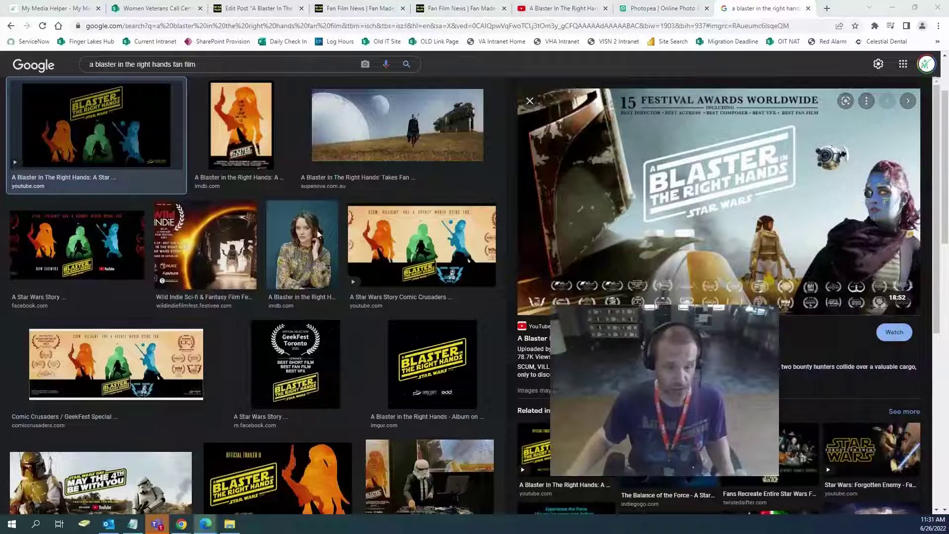
{"action": "right_click", "coordinate": [693, 161]}
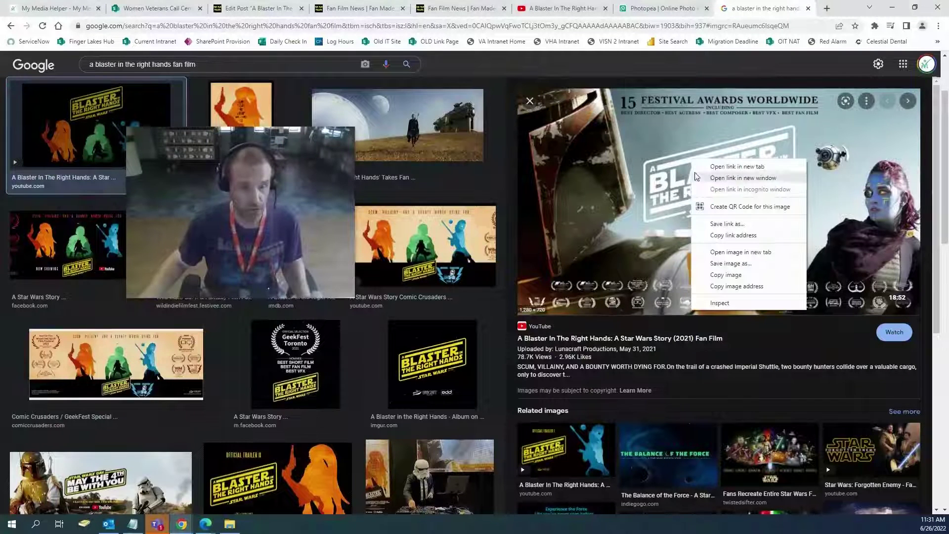
{"action": "left_click", "coordinate": [744, 272]}
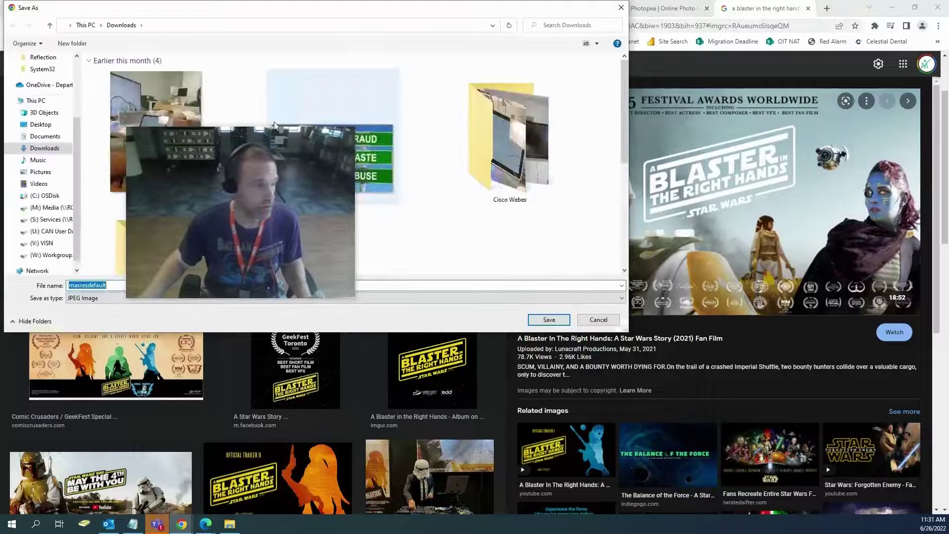
{"action": "left_click", "coordinate": [40, 124]}
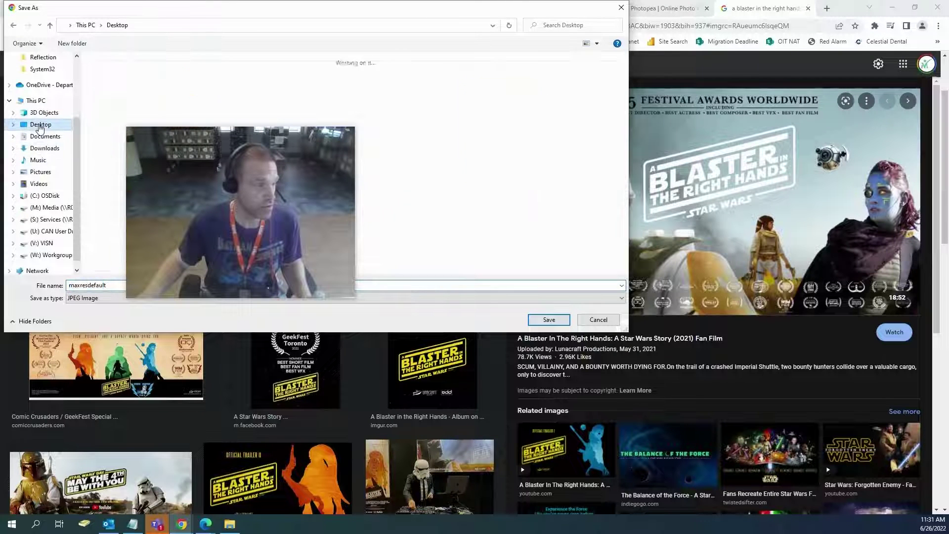
{"action": "double_click", "coordinate": [102, 285]}
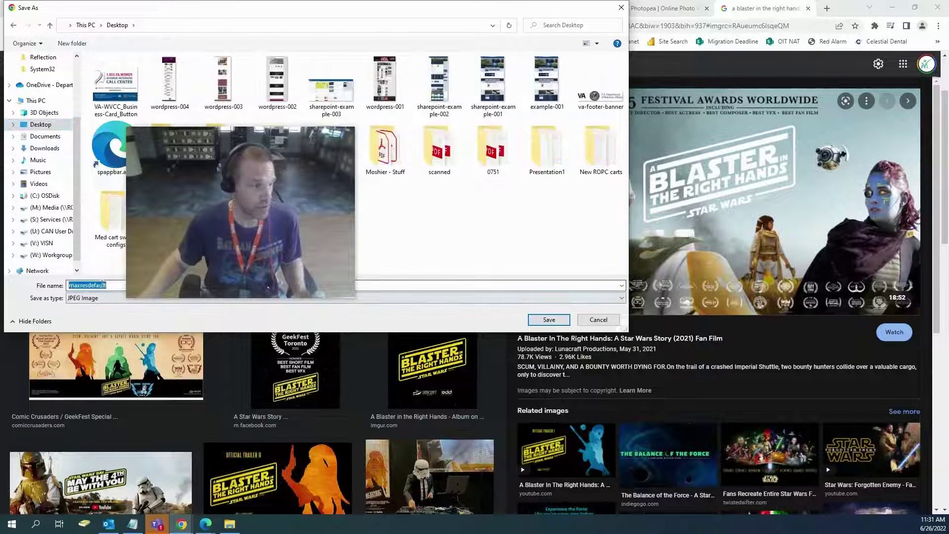
{"action": "type", "text": "in-the"}
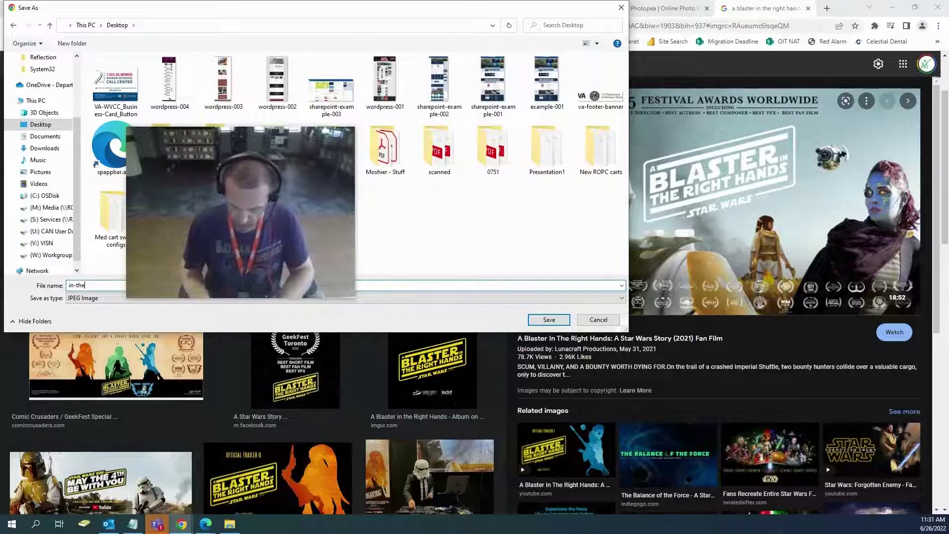
{"action": "type", "text": "-right-hands"}
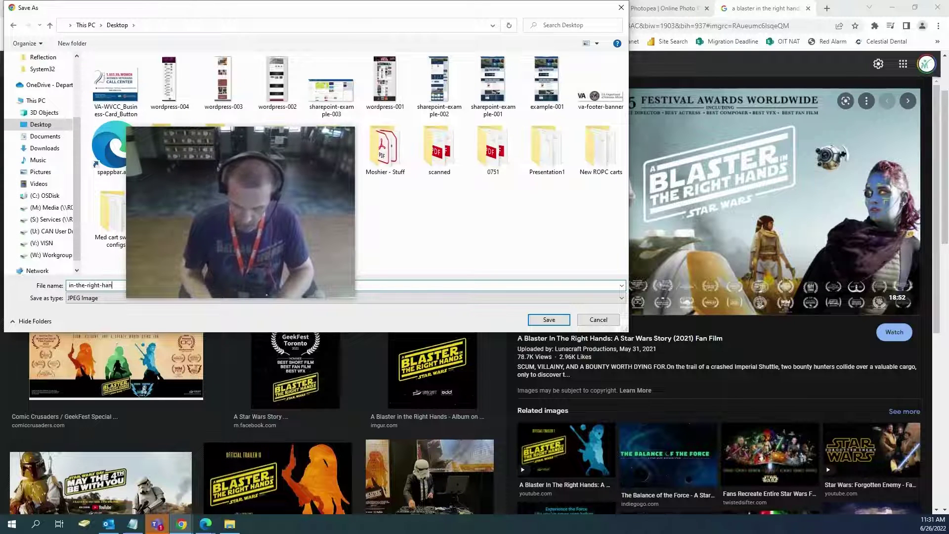
{"action": "left_click", "coordinate": [549, 320]}
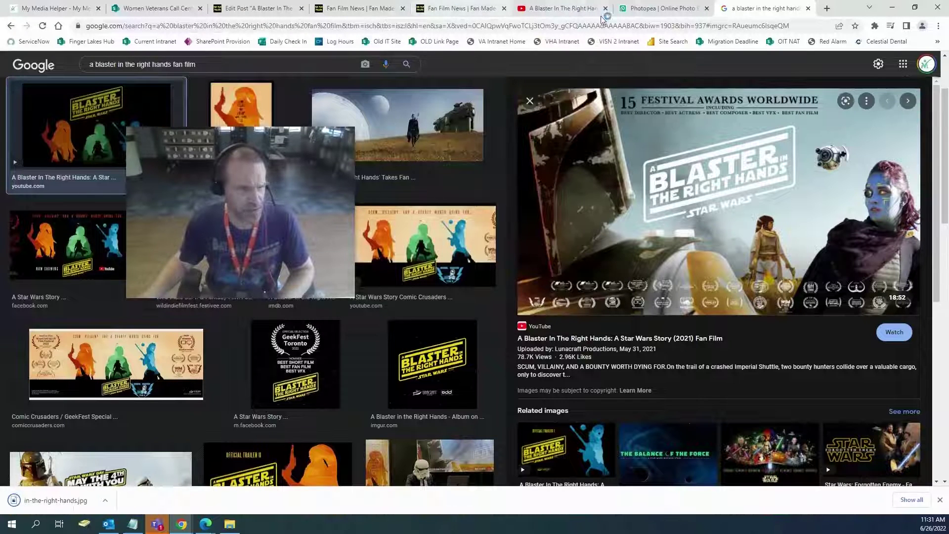
Switch to Photopea and open the in-the-right-hands image from the Desktop.
{"action": "left_click", "coordinate": [634, 13]}
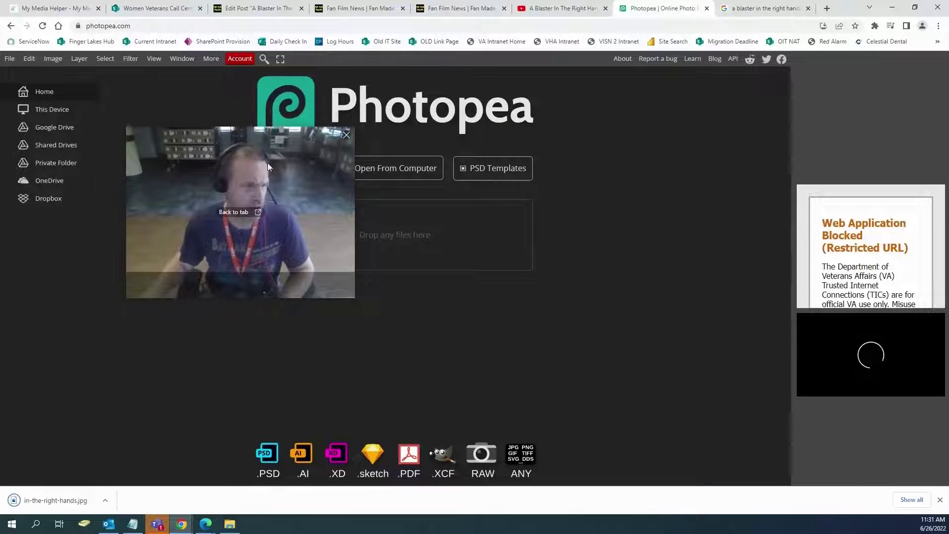
{"action": "left_click_drag", "start_coordinate": [268, 162], "coordinate": [803, 293]}
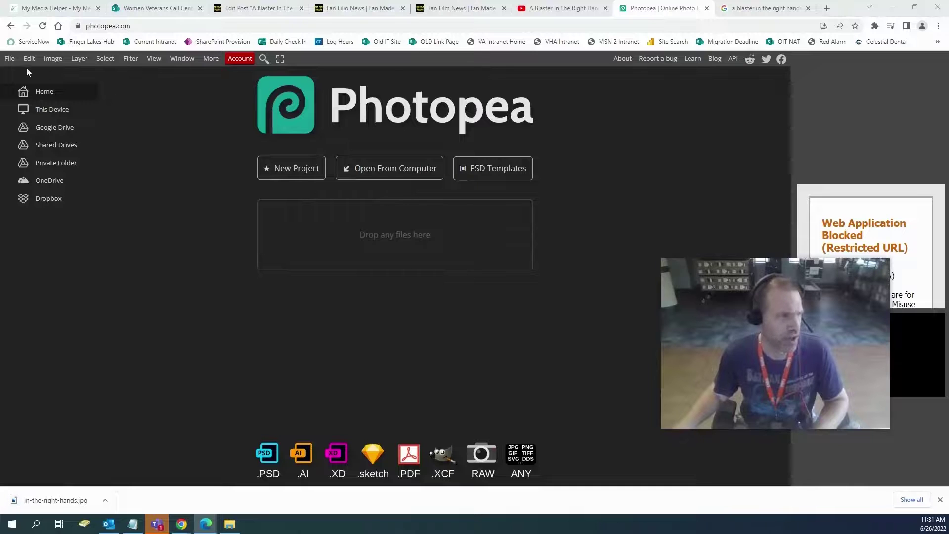
{"action": "left_click", "coordinate": [8, 59]}
{"action": "left_click", "coordinate": [22, 95]}
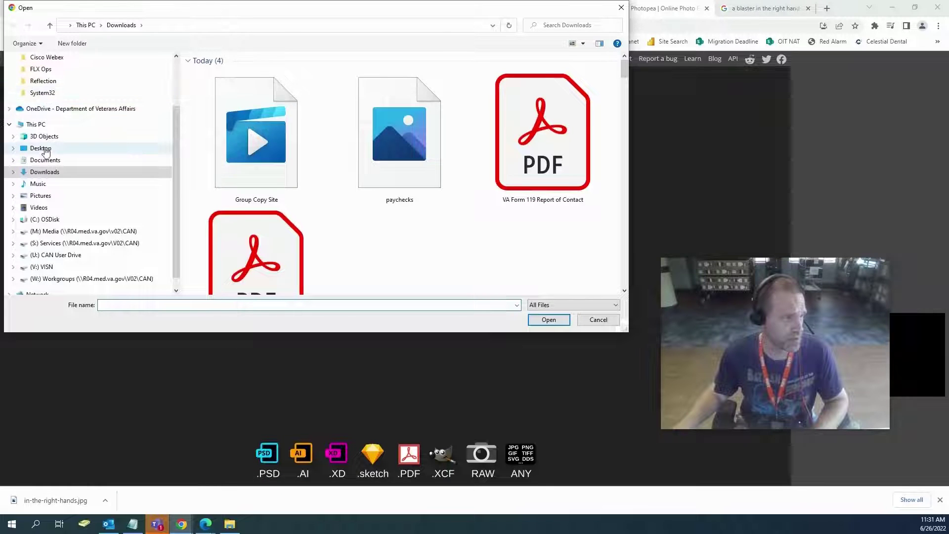
{"action": "left_click", "coordinate": [43, 148]}
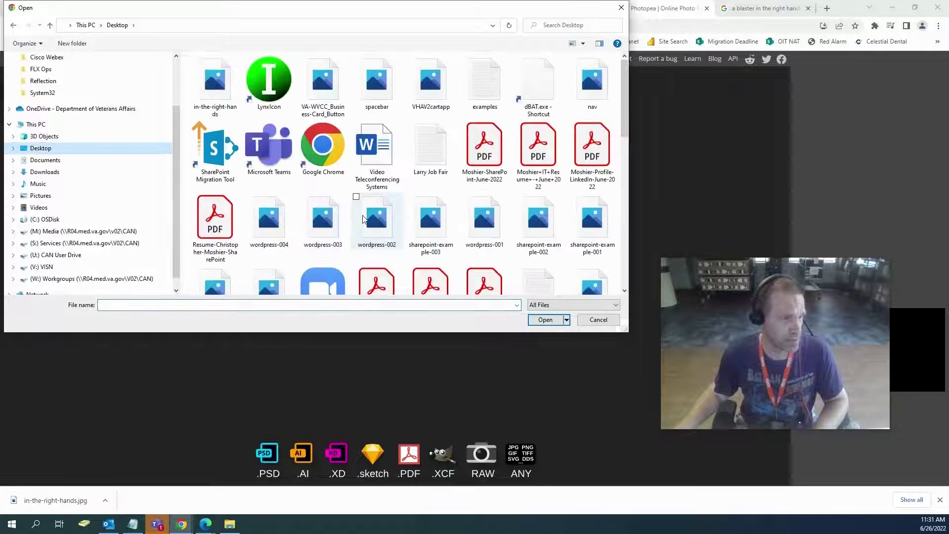
{"action": "double_click", "coordinate": [214, 82]}
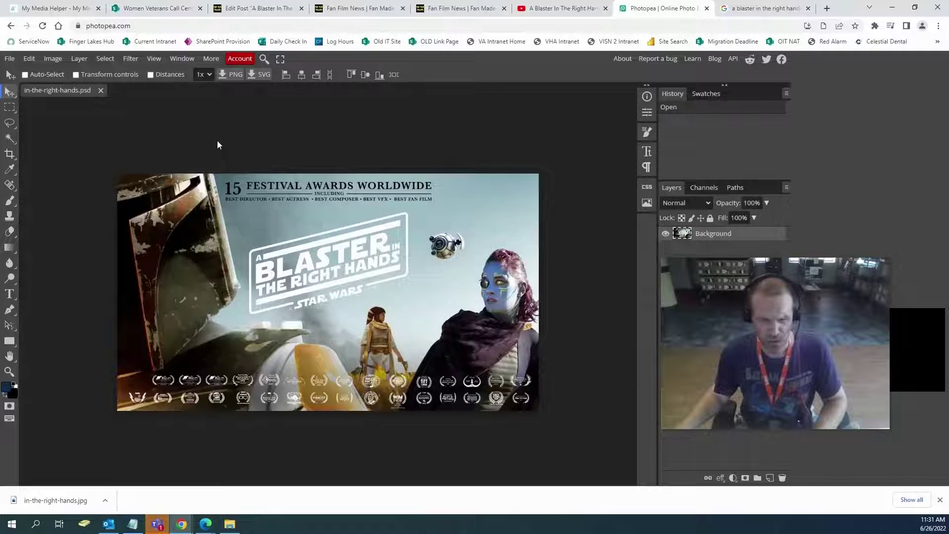
{"action": "left_click", "coordinate": [52, 59]}
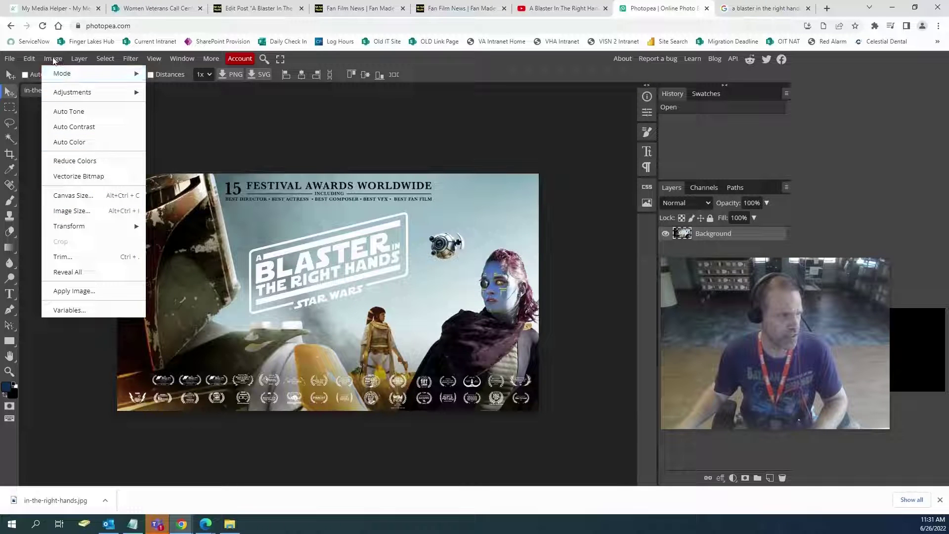
{"action": "left_click", "coordinate": [92, 217]}
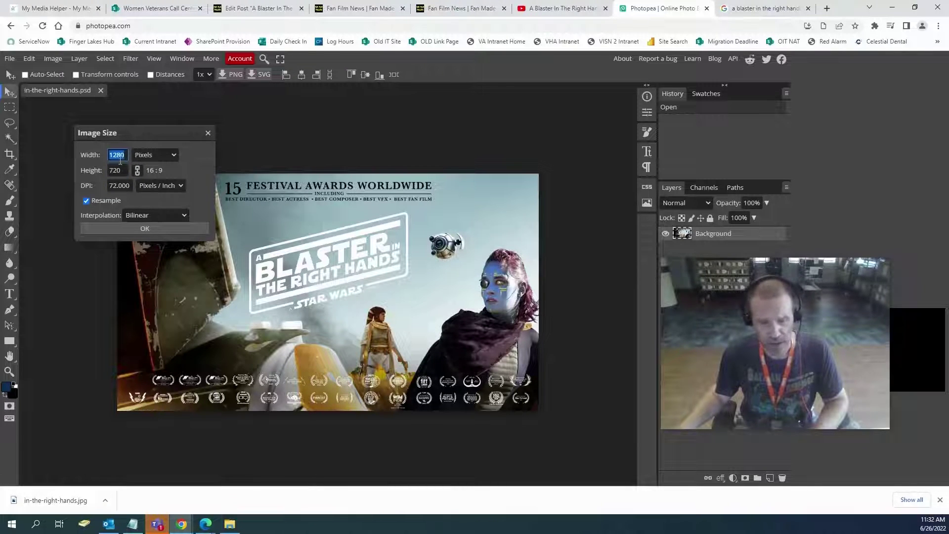
{"action": "type", "text": "800"}
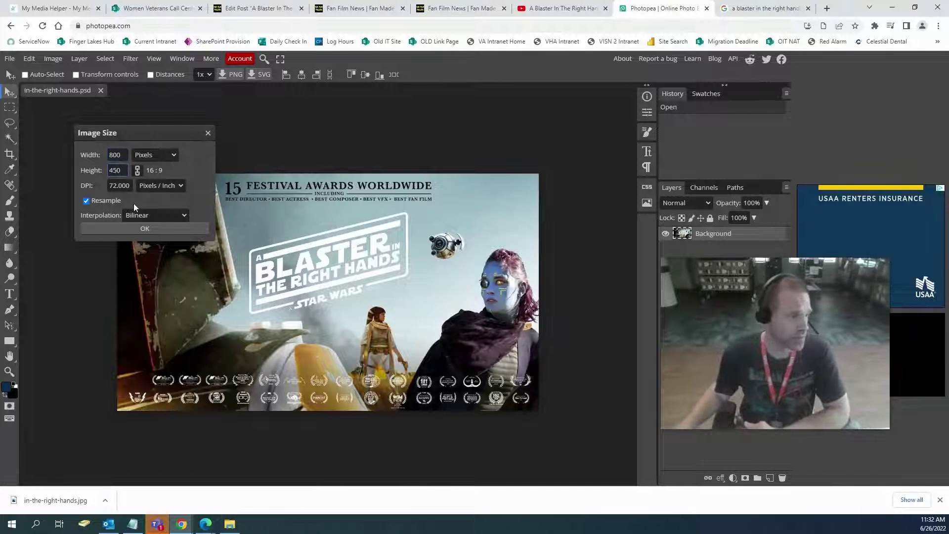
{"action": "left_click", "coordinate": [118, 170]}
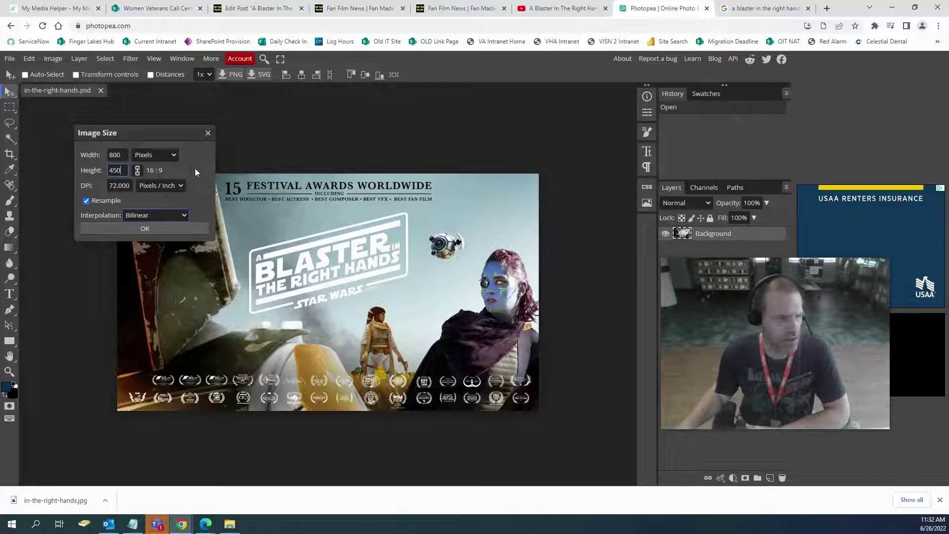
{"action": "left_click", "coordinate": [207, 133]}
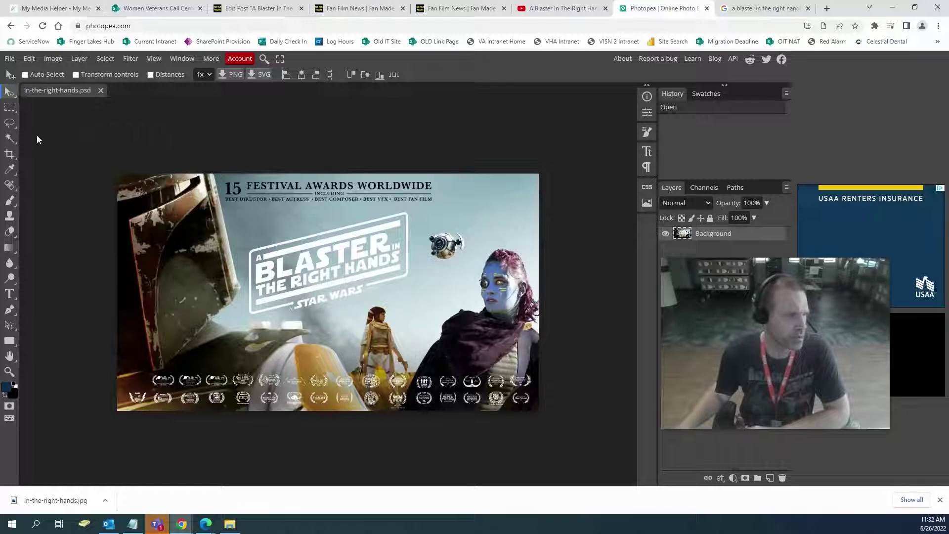
Crop the poster image to a fixed ratio of 800 by 445.
{"action": "left_click", "coordinate": [10, 154]}
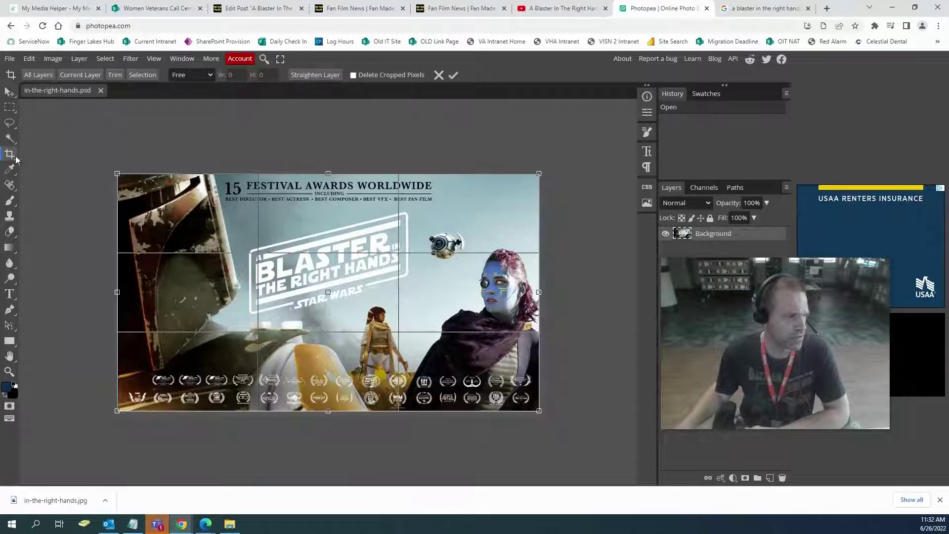
{"action": "left_click", "coordinate": [212, 75]}
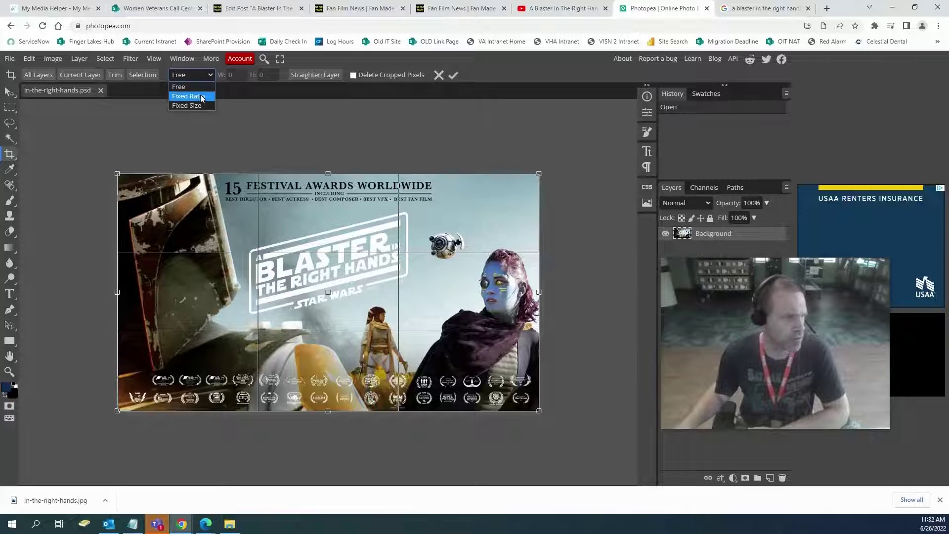
{"action": "left_click", "coordinate": [203, 95]}
{"action": "left_click", "coordinate": [230, 75]}
{"action": "type", "text": "8"}
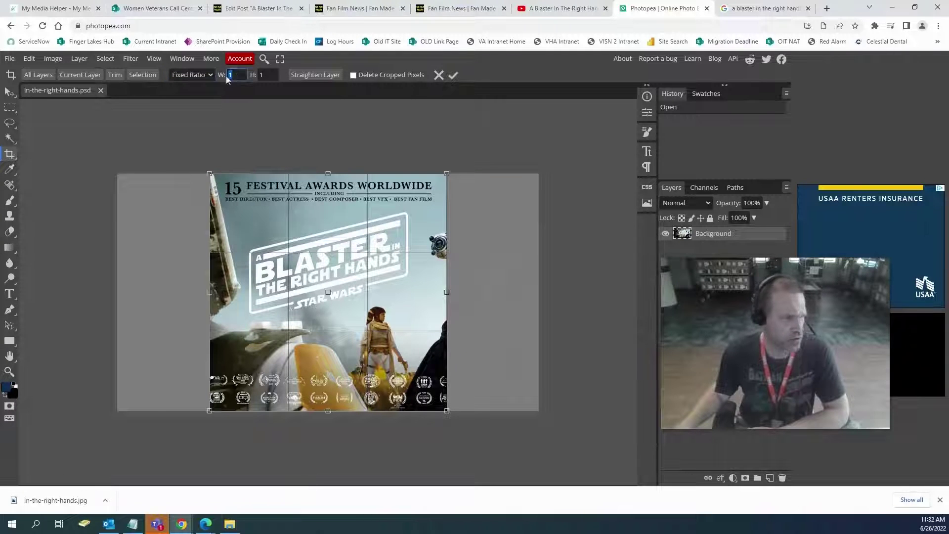
{"action": "type", "text": "00"}
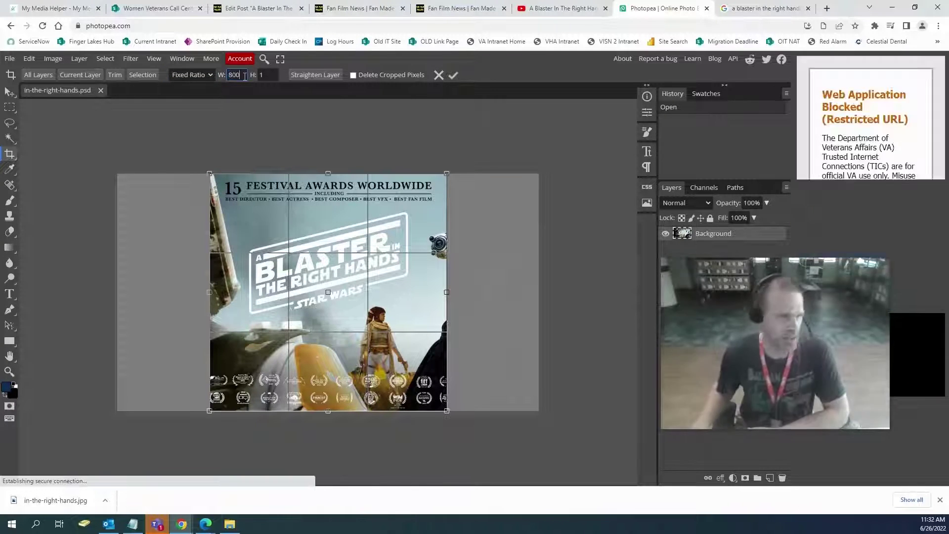
{"action": "left_click", "coordinate": [272, 75]}
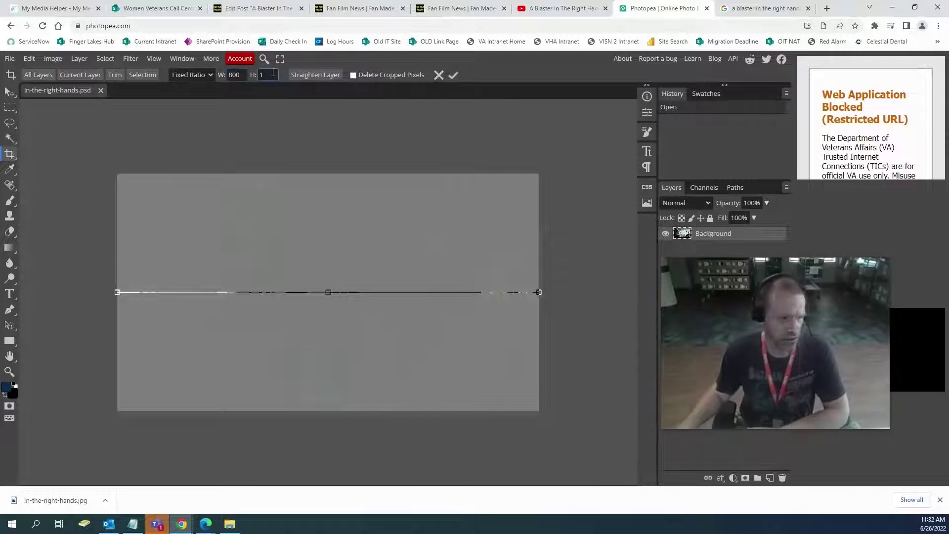
{"action": "double_click", "coordinate": [273, 74]}
{"action": "type", "text": "445"}
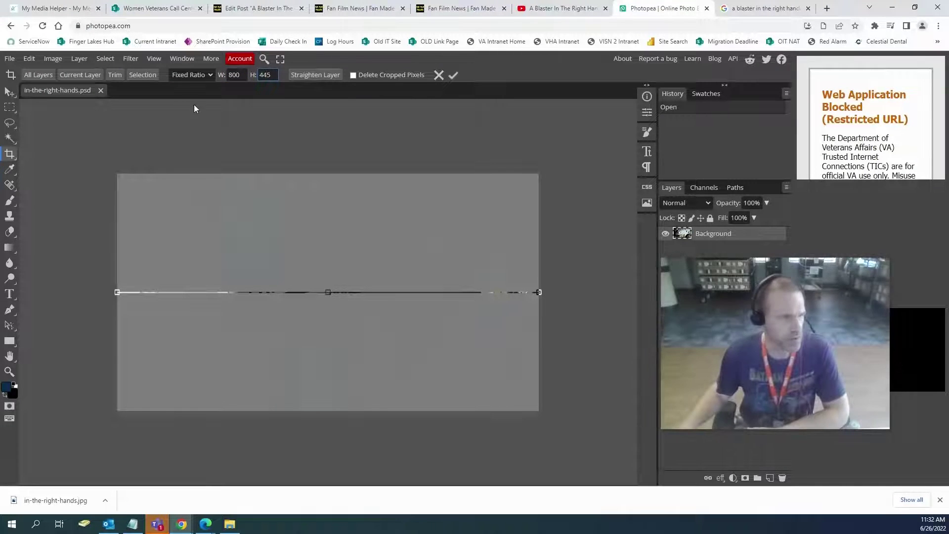
{"action": "key", "text": "Return"}
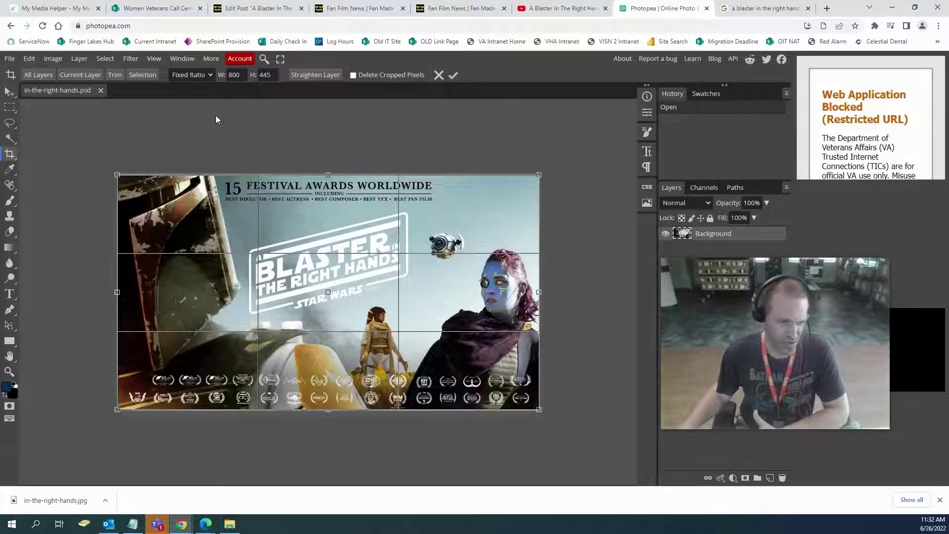
{"action": "left_click", "coordinate": [453, 78]}
Resize the cropped image to 800 by 445 pixels and clear the stray selection above it.
{"action": "left_click_drag", "start_coordinate": [214, 117], "coordinate": [52, 119]}
{"action": "left_click", "coordinate": [52, 60]}
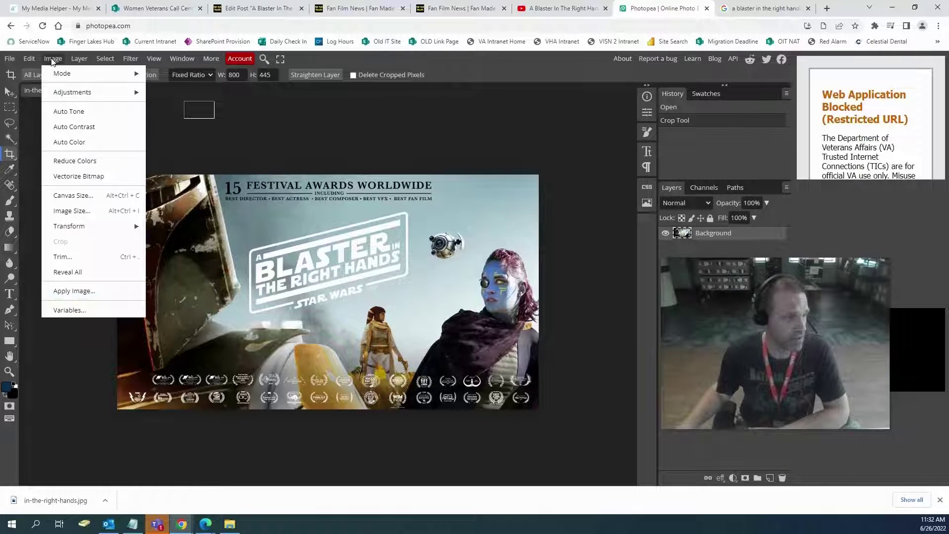
{"action": "left_click", "coordinate": [10, 110]}
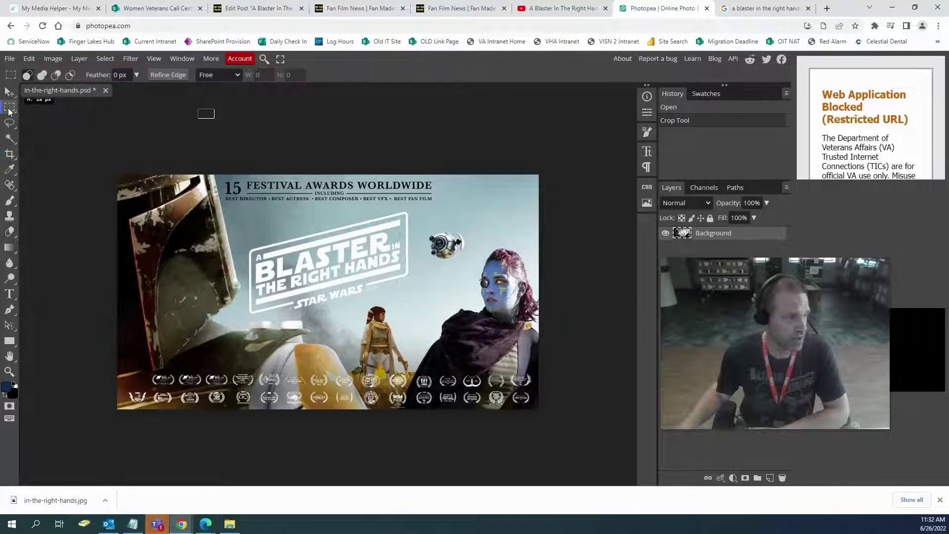
{"action": "left_click", "coordinate": [53, 59]}
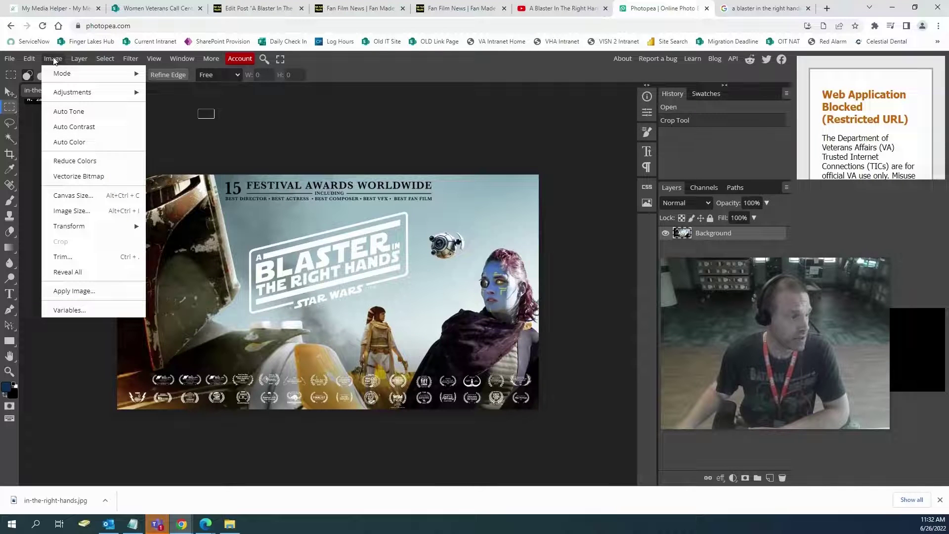
{"action": "left_click", "coordinate": [87, 212]}
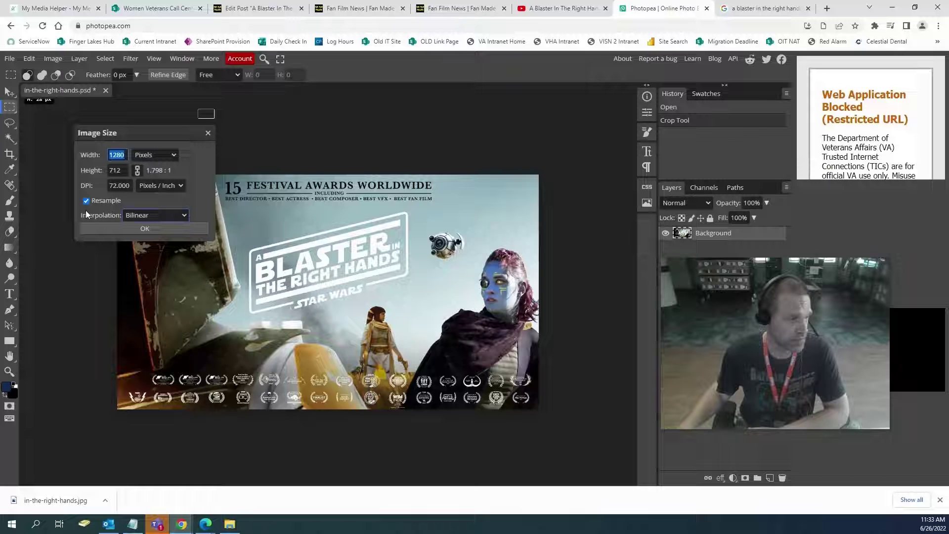
{"action": "type", "text": "800"}
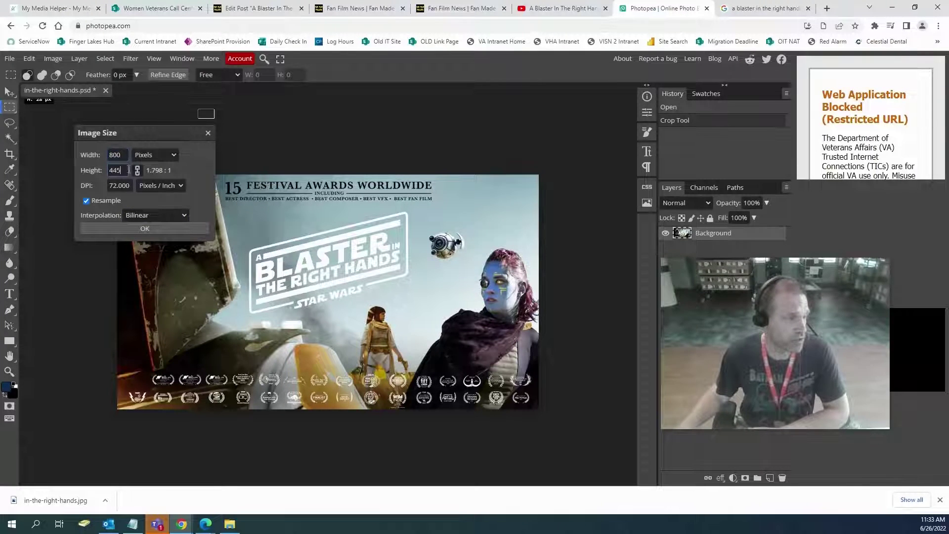
{"action": "key", "text": "Tab"}
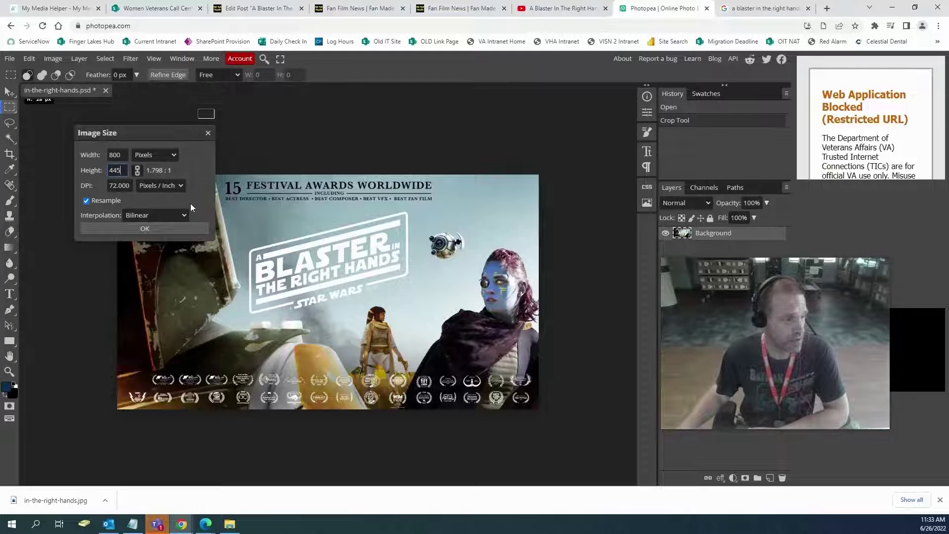
{"action": "left_click", "coordinate": [144, 229]}
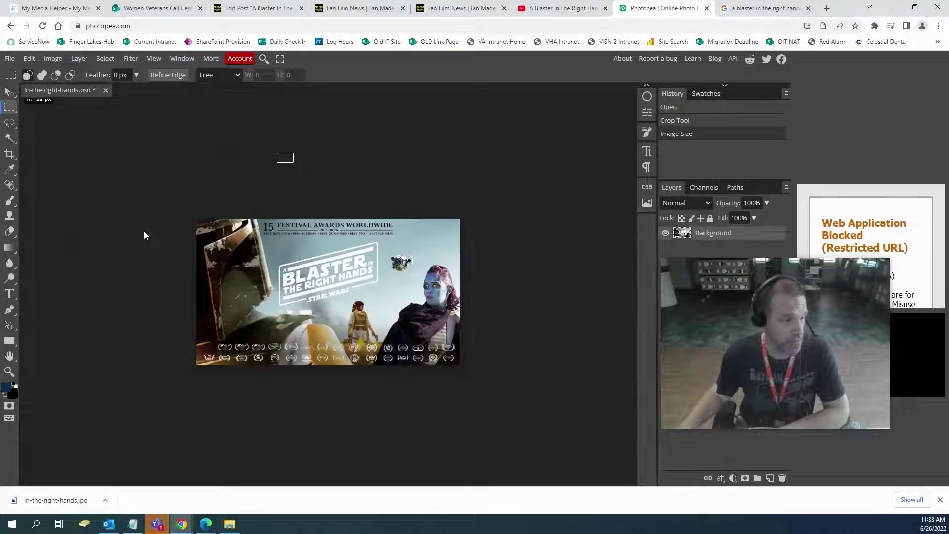
{"action": "left_click", "coordinate": [349, 145]}
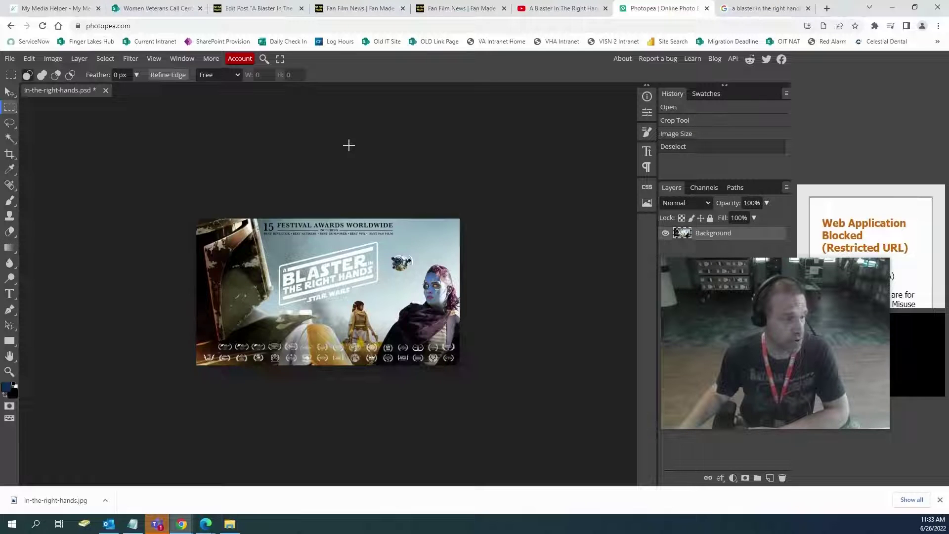
Export the resized image as a PNG named in-the-right-hands.
{"action": "left_click", "coordinate": [10, 59]}
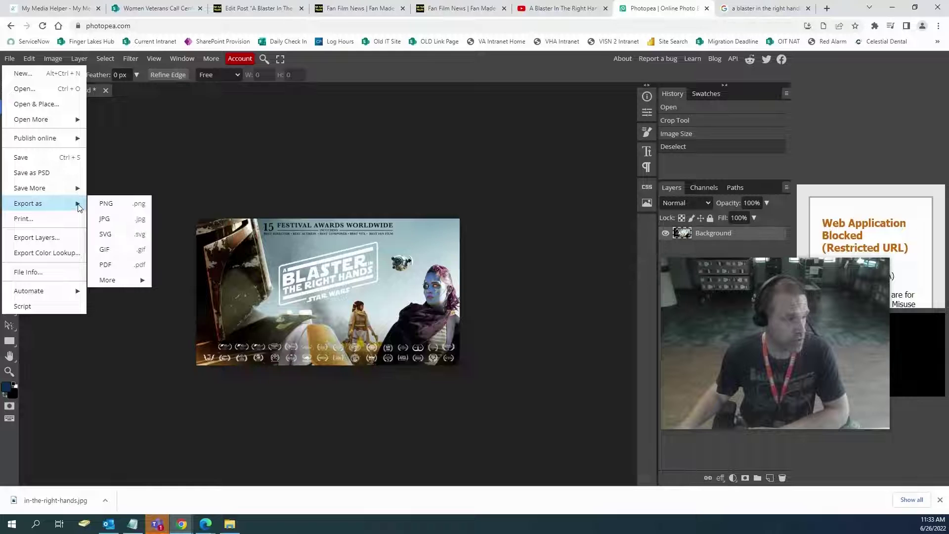
{"action": "left_click", "coordinate": [105, 205]}
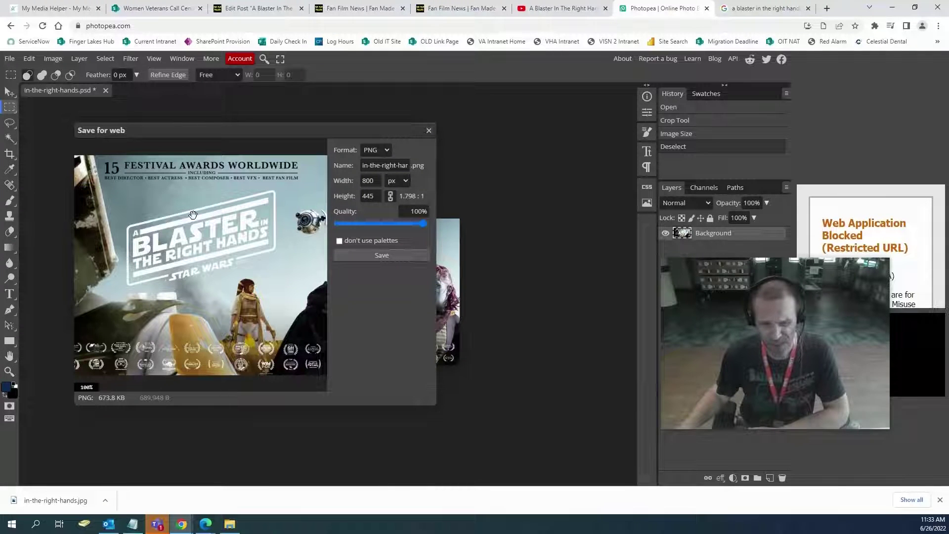
{"action": "left_click", "coordinate": [363, 165]}
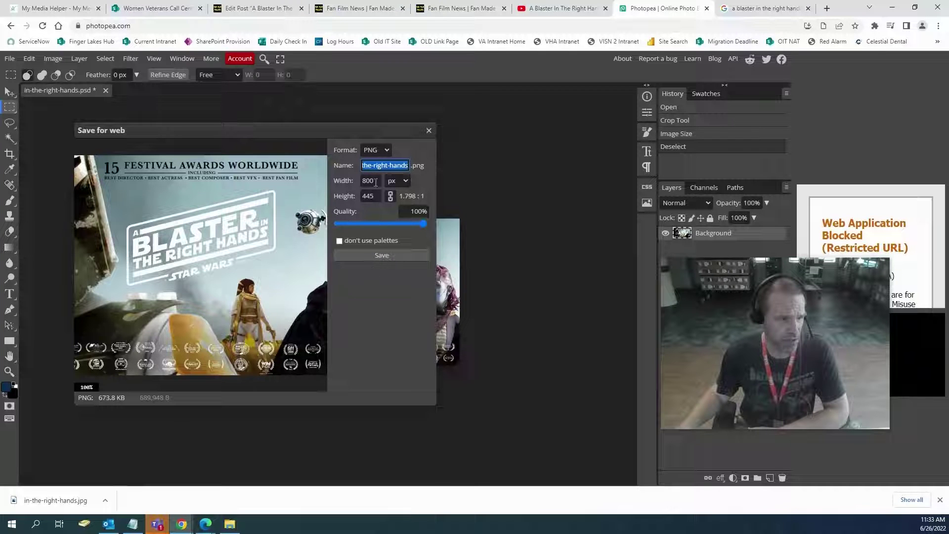
{"action": "left_click", "coordinate": [374, 256]}
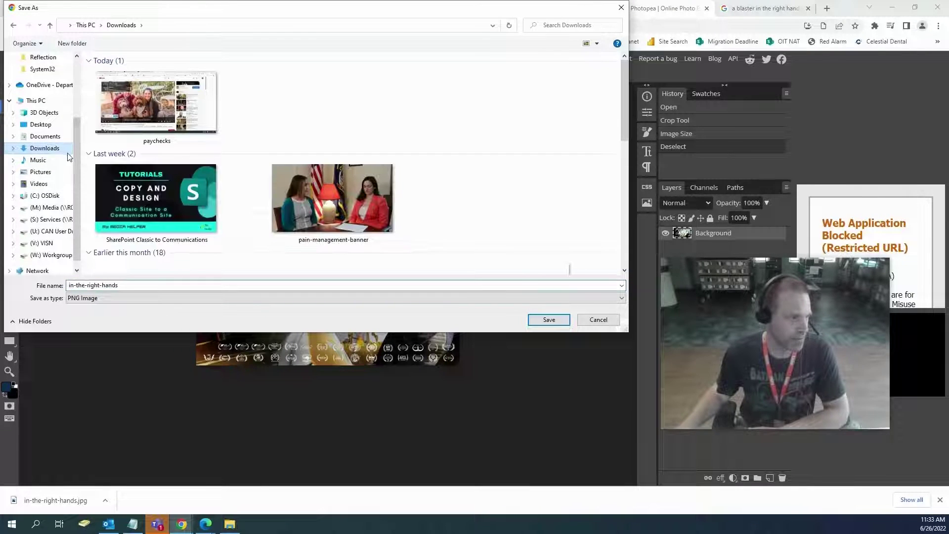
{"action": "left_click", "coordinate": [549, 320]}
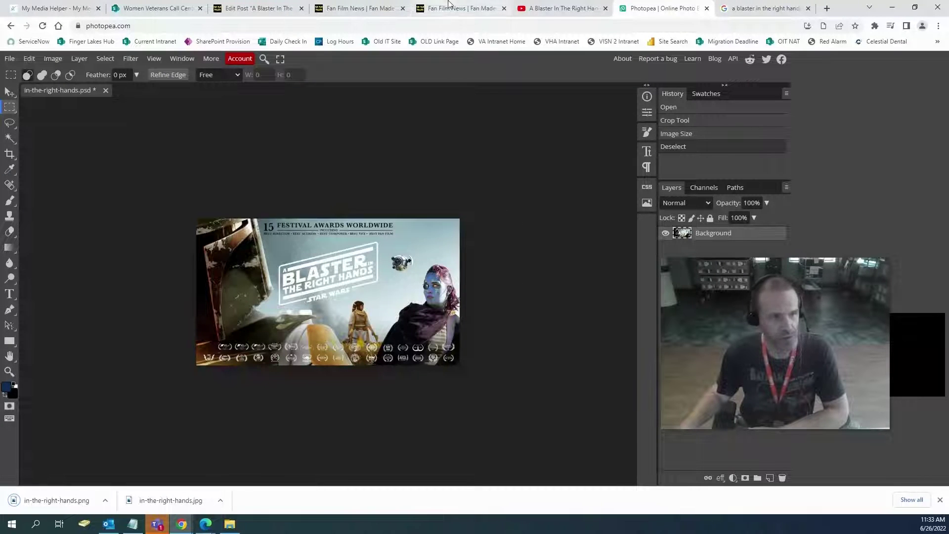
Switch to the WordPress draft of "A Blaster In The Right Hands: A Star Wars Story" and start setting its featured image.
{"action": "left_click", "coordinate": [436, 8]}
{"action": "left_click", "coordinate": [353, 15]}
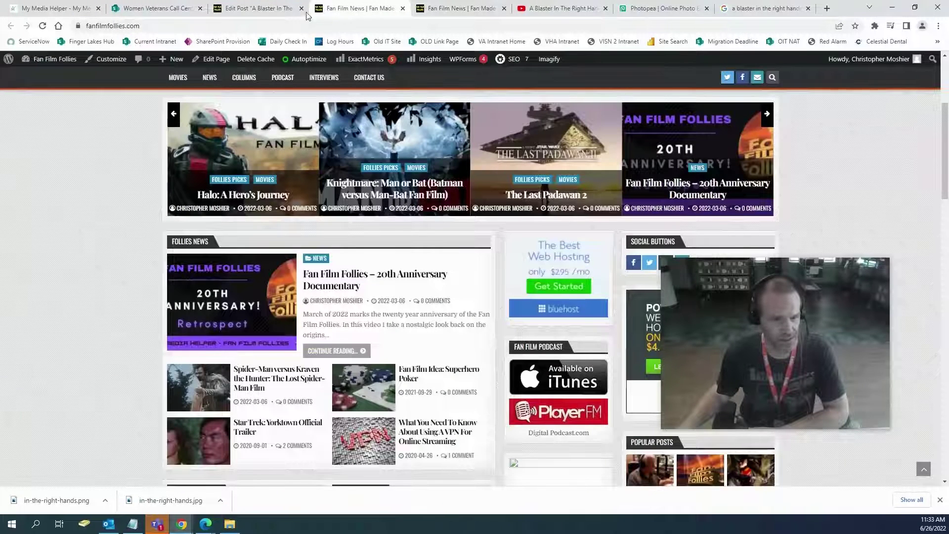
{"action": "left_click", "coordinate": [275, 15]}
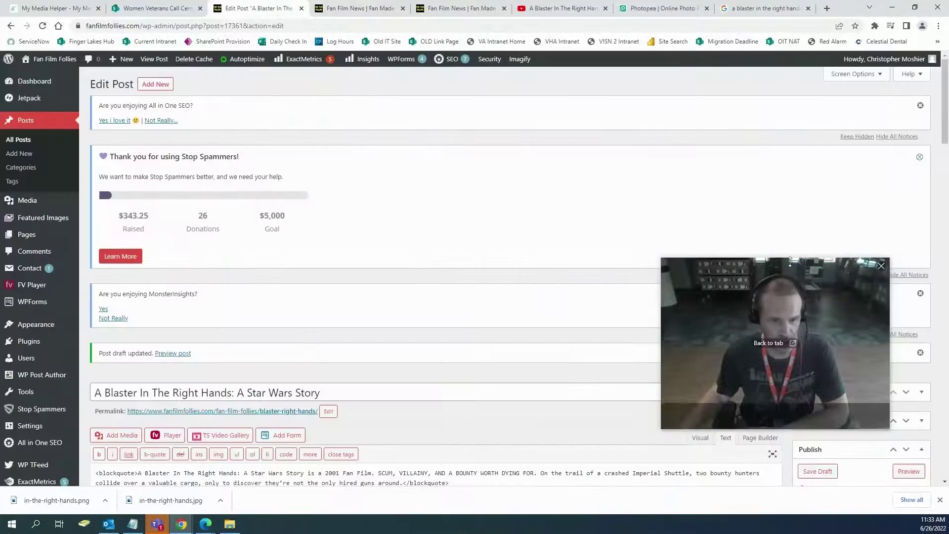
{"action": "left_click_drag", "start_coordinate": [803, 278], "coordinate": [510, 135]}
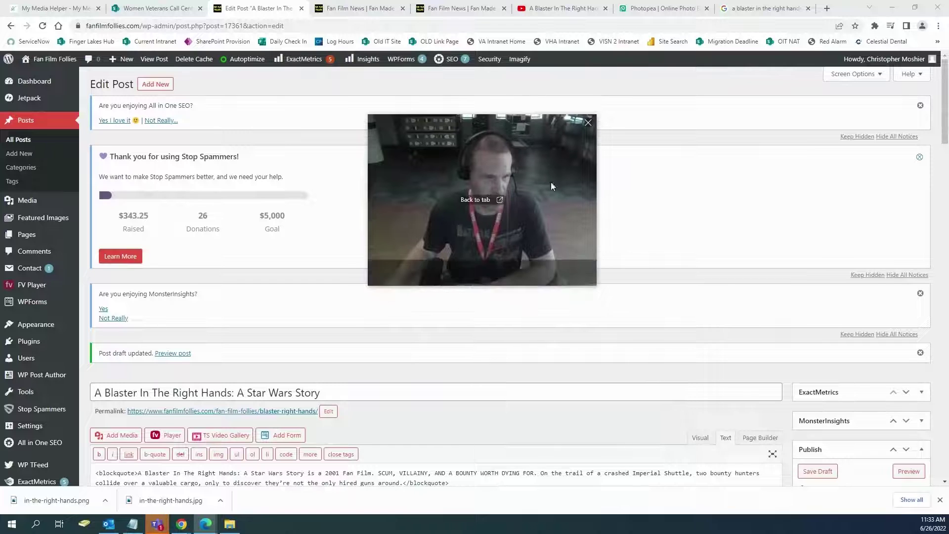
{"action": "scroll", "coordinate": [746, 222], "scroll_direction": "down", "scroll_amount": 5}
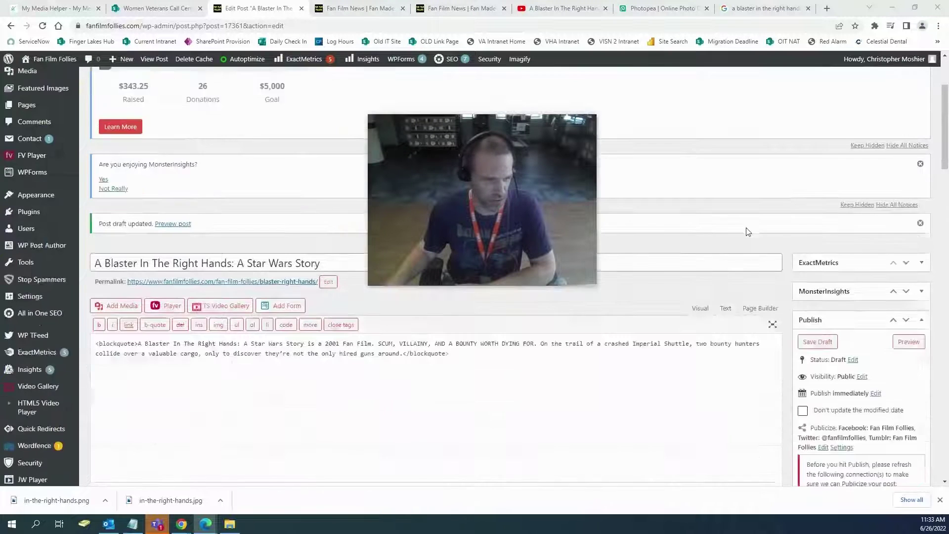
{"action": "scroll", "coordinate": [747, 246], "scroll_direction": "down", "scroll_amount": 10}
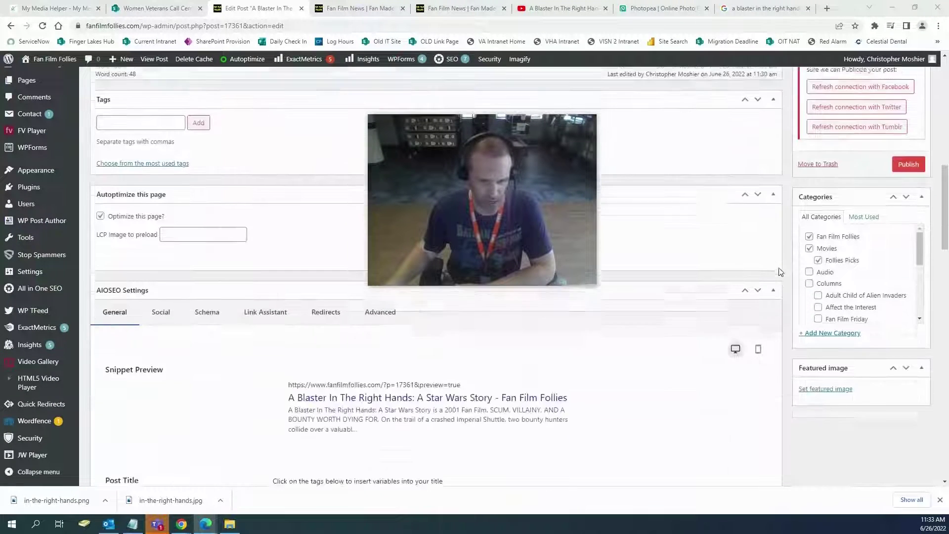
{"action": "left_click", "coordinate": [841, 241]}
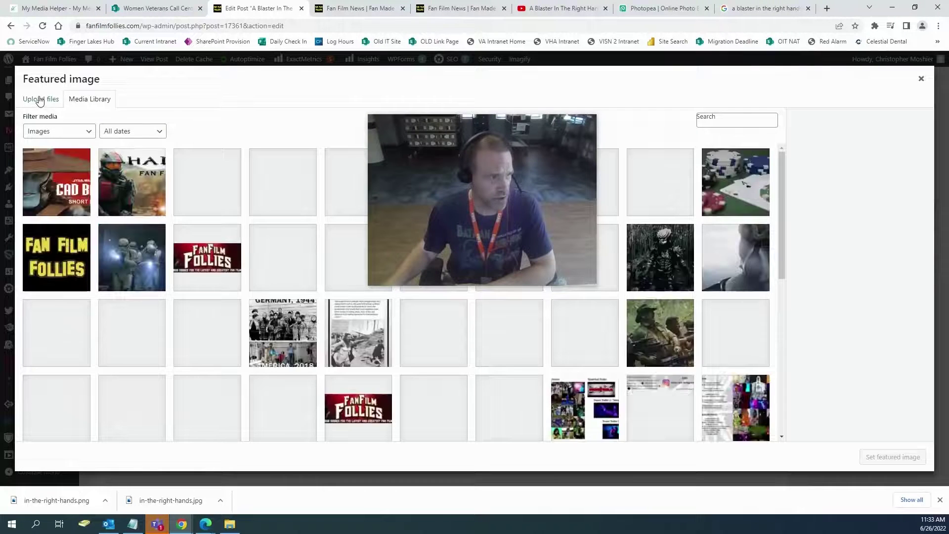
Upload in-the-right-hands.jpg to the media library for the featured image.
{"action": "left_click", "coordinate": [40, 99]}
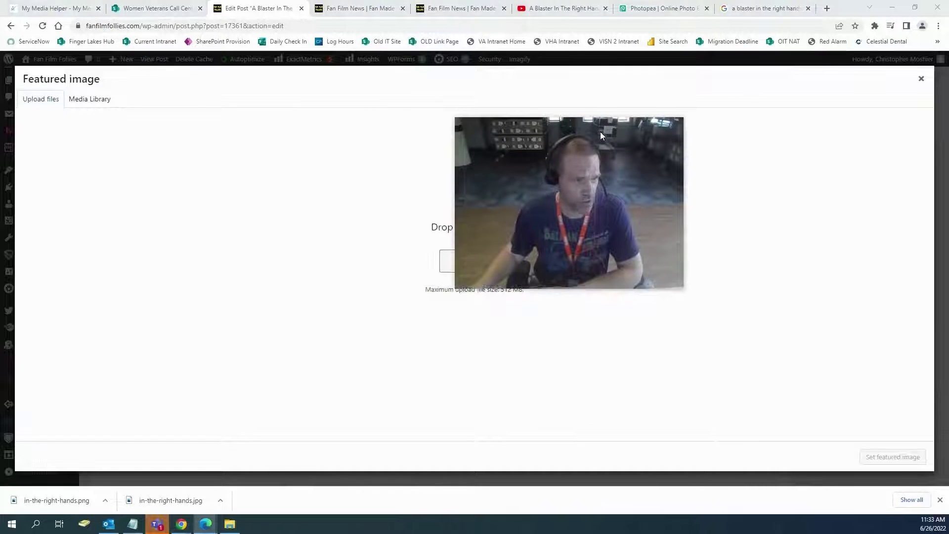
{"action": "left_click", "coordinate": [482, 267]}
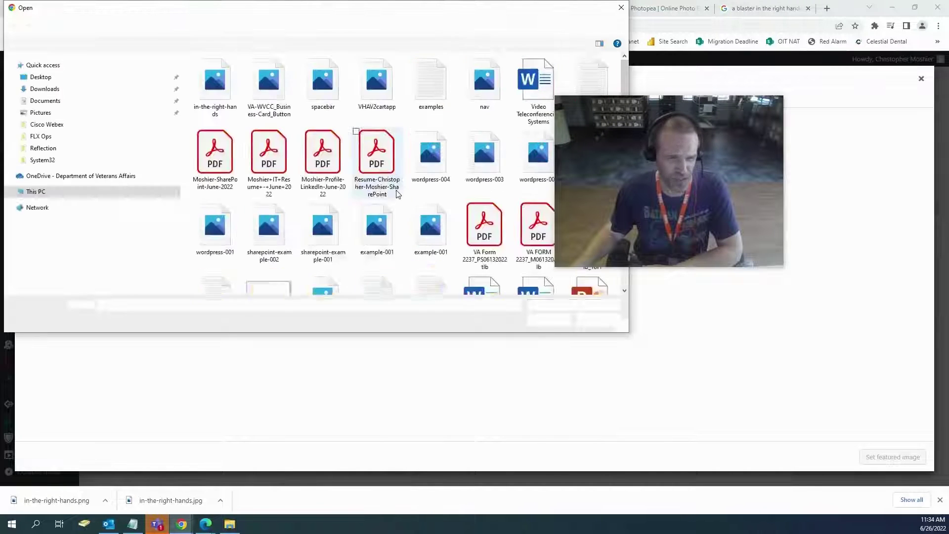
{"action": "double_click", "coordinate": [214, 89]}
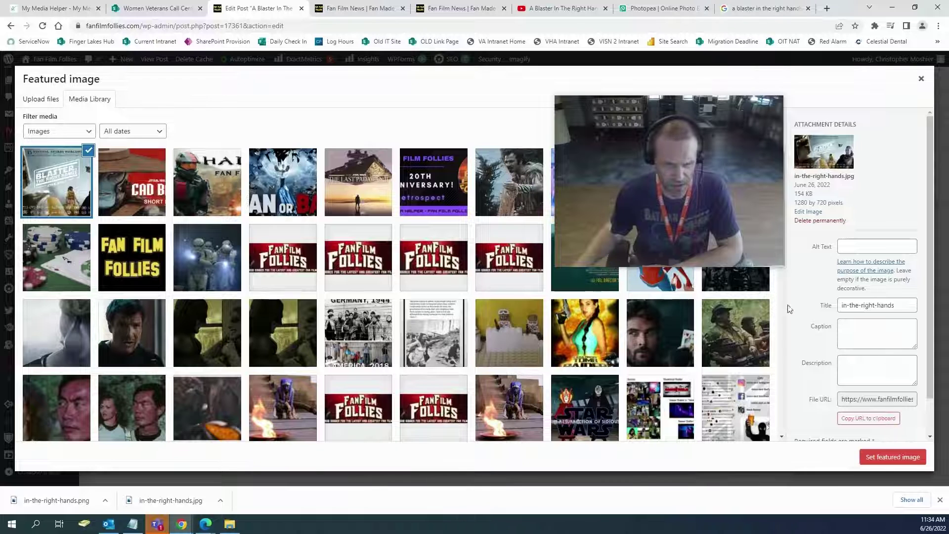
Enter "Star Wars Fan Film In The Right Hands" as the alt text of the uploaded in-the-right-hands.jpg.
{"action": "left_click", "coordinate": [853, 248]}
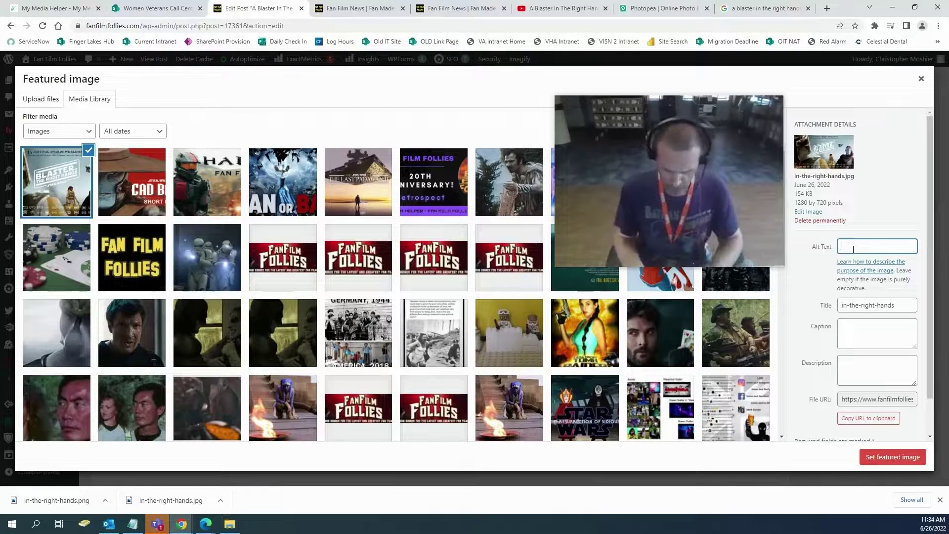
{"action": "type", "text": "Starw"}
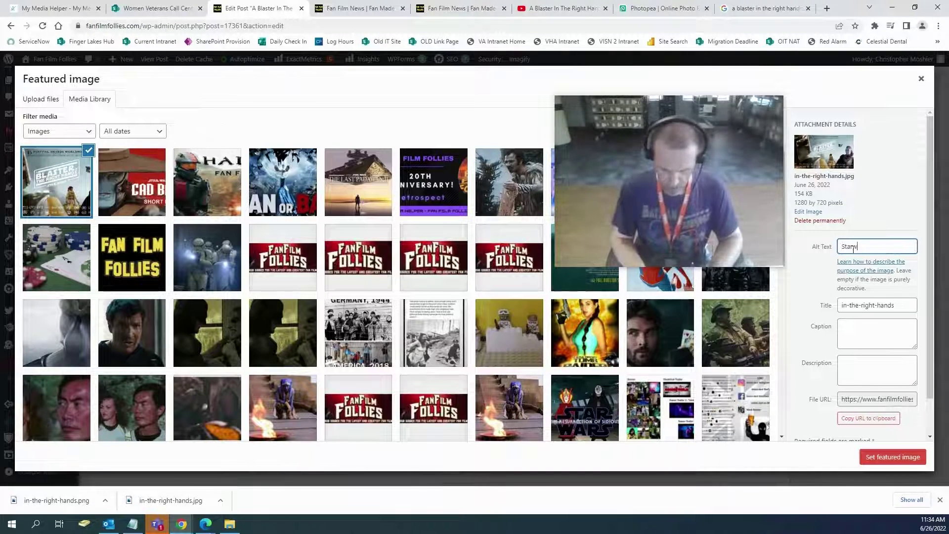
{"action": "key", "text": "BackSpace"}
{"action": "type", "text": "Wars "}
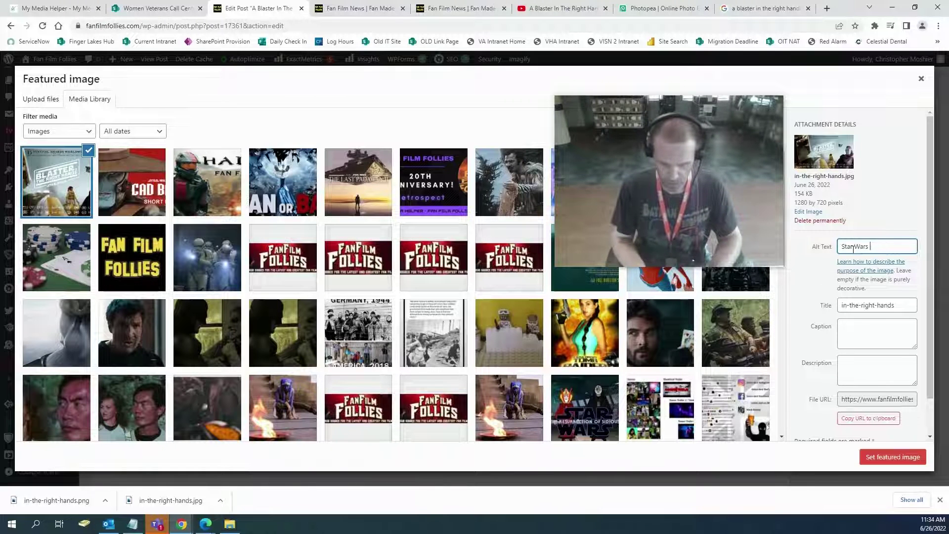
{"action": "type", "text": "Fan Fil"}
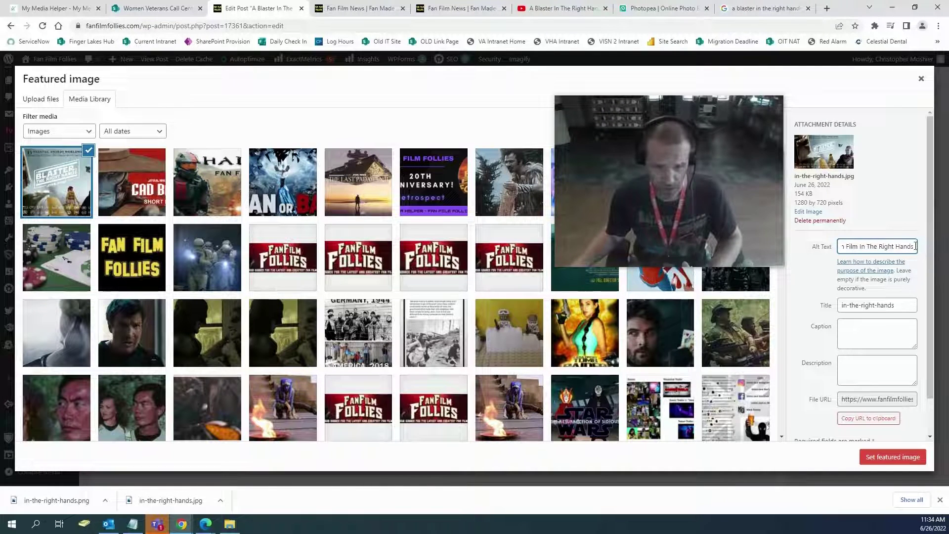
Copy the image's alt text into its title and description, replacing the existing title.
{"action": "left_click_drag", "start_coordinate": [915, 246], "coordinate": [496, 255]}
{"action": "right_click", "coordinate": [870, 259]}
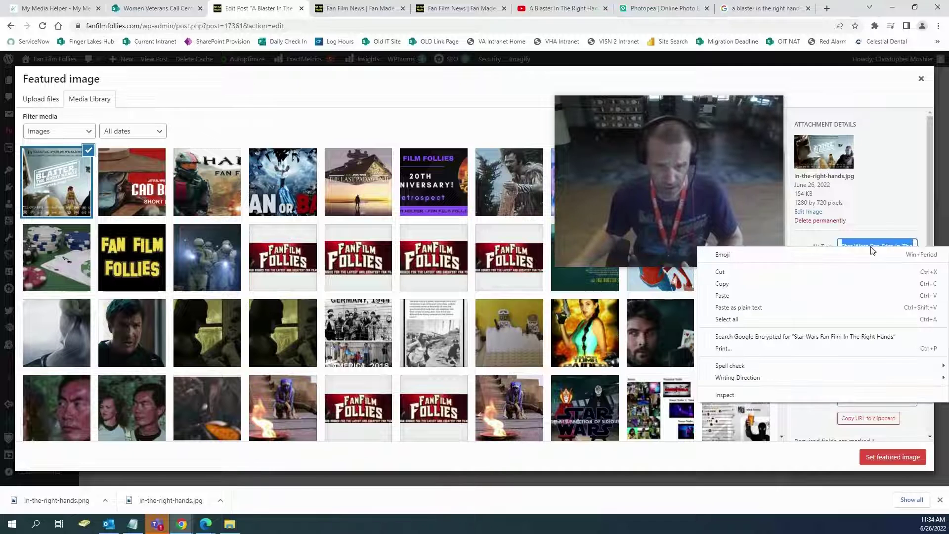
{"action": "left_click", "coordinate": [788, 285]}
{"action": "left_click_drag", "start_coordinate": [917, 303], "coordinate": [825, 311]}
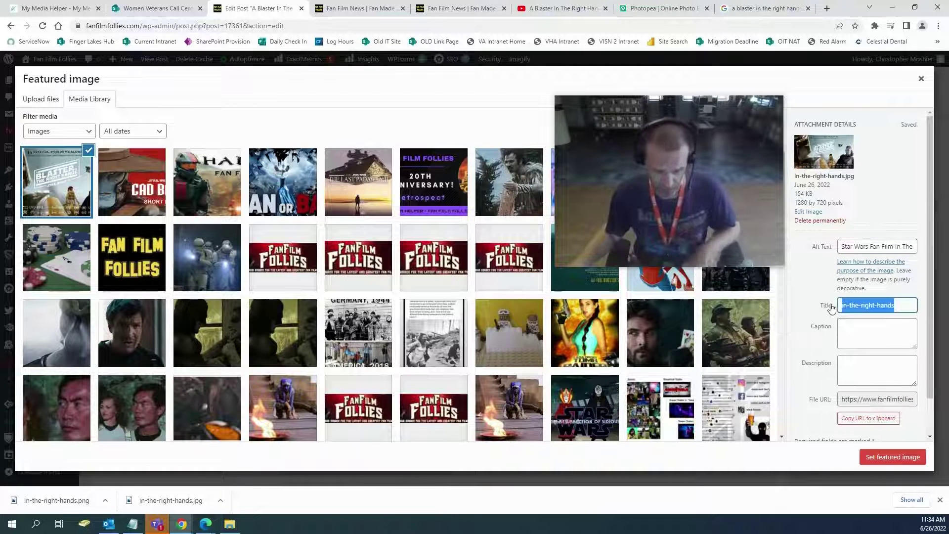
{"action": "key", "text": "ctrl+v"}
{"action": "left_click", "coordinate": [865, 383]}
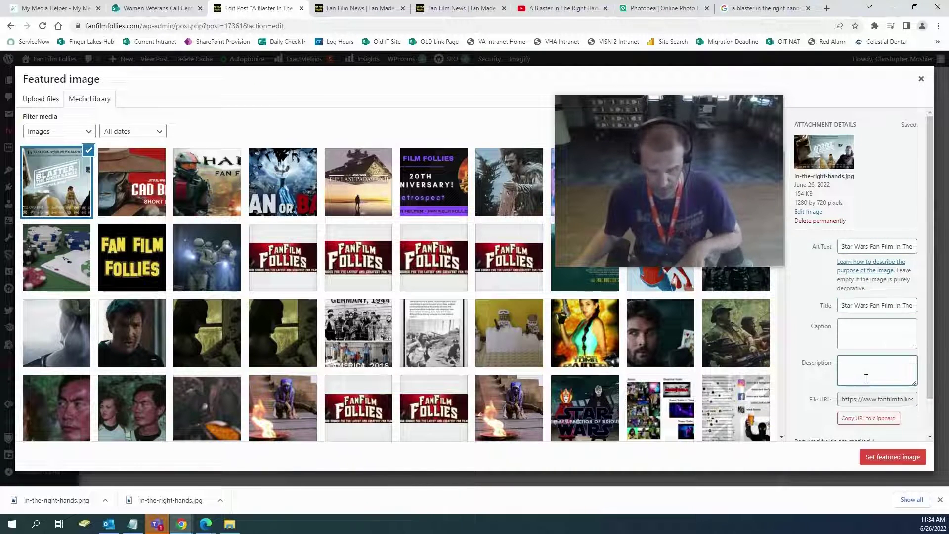
{"action": "key", "text": "ctrl+v"}
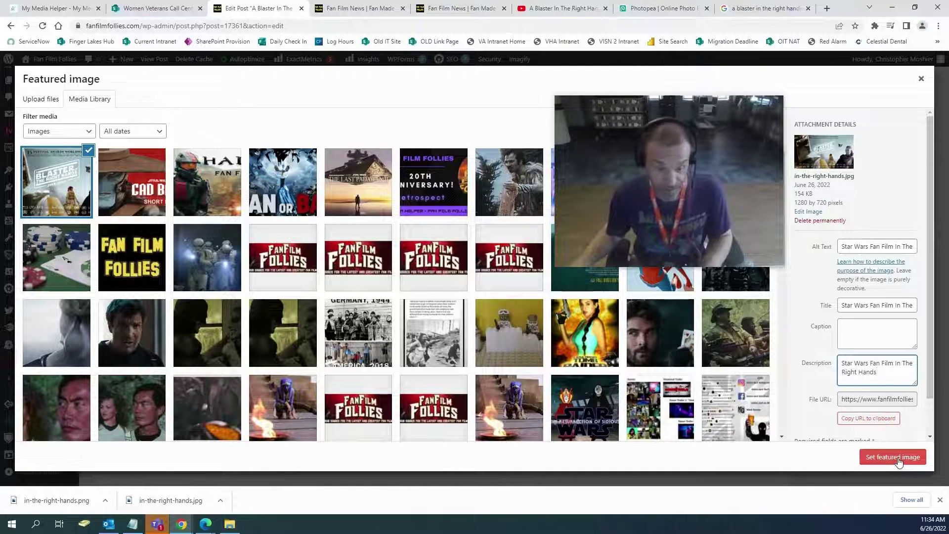
Apply in-the-right-hands.jpg as the post's featured image and publish the post.
{"action": "left_click", "coordinate": [899, 462]}
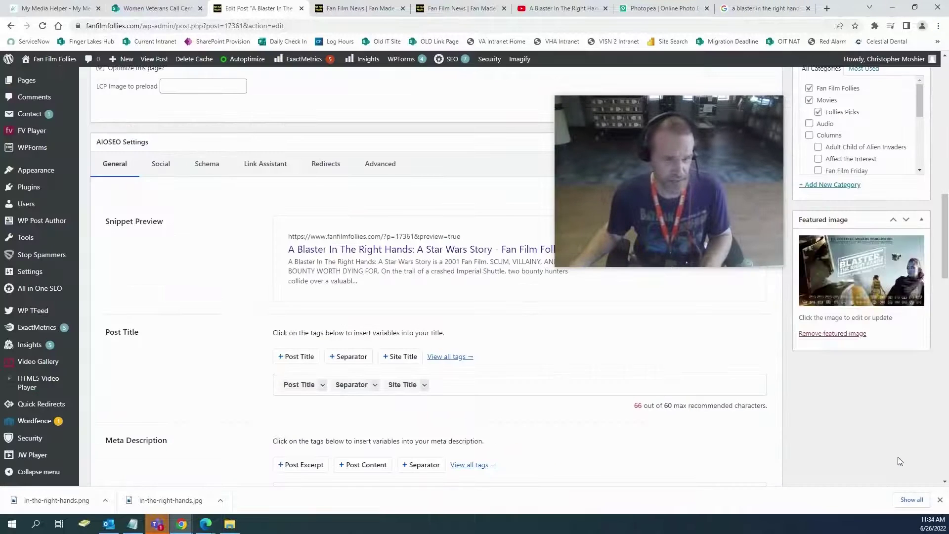
{"action": "scroll", "coordinate": [325, 301], "scroll_direction": "up", "scroll_amount": 15}
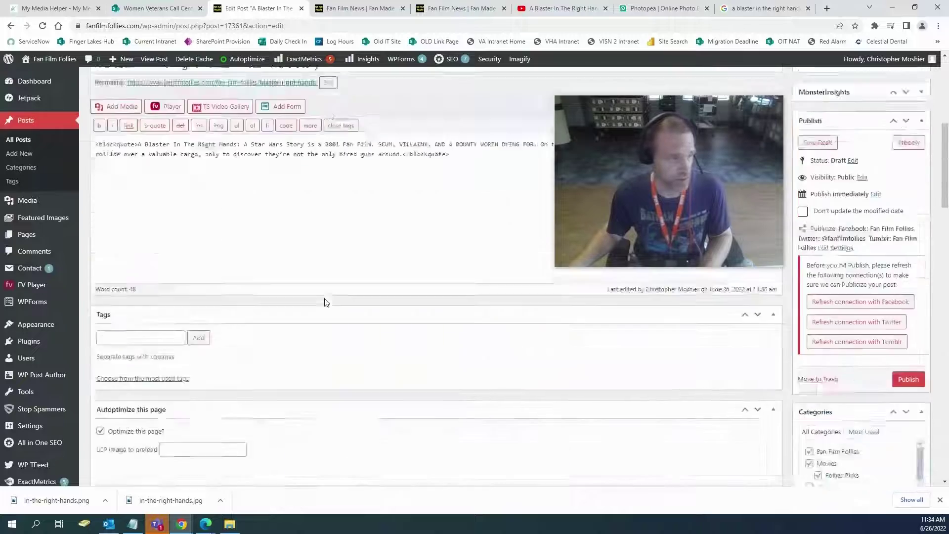
{"action": "scroll", "coordinate": [216, 308], "scroll_direction": "down", "scroll_amount": 12}
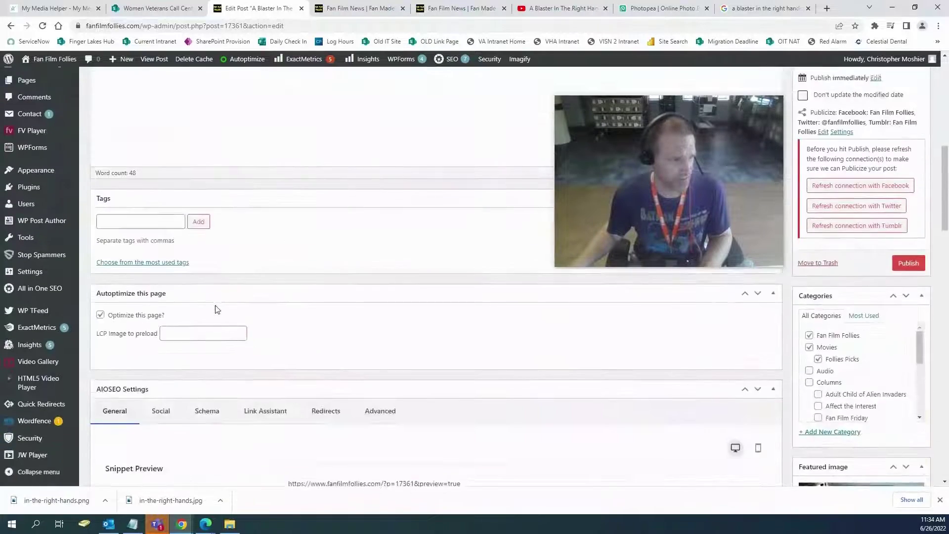
{"action": "scroll", "coordinate": [217, 309], "scroll_direction": "up", "scroll_amount": 10}
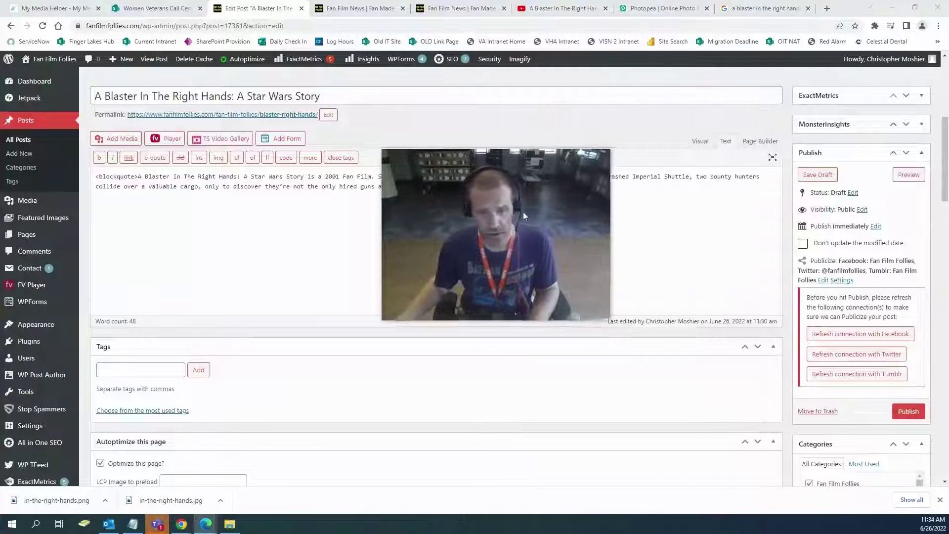
{"action": "scroll", "coordinate": [824, 296], "scroll_direction": "up", "scroll_amount": 1}
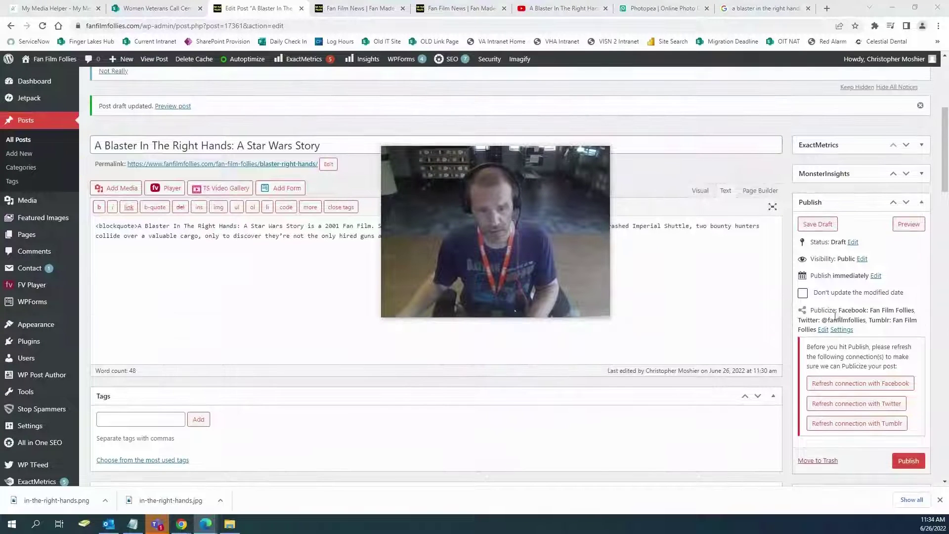
{"action": "left_click", "coordinate": [920, 462]}
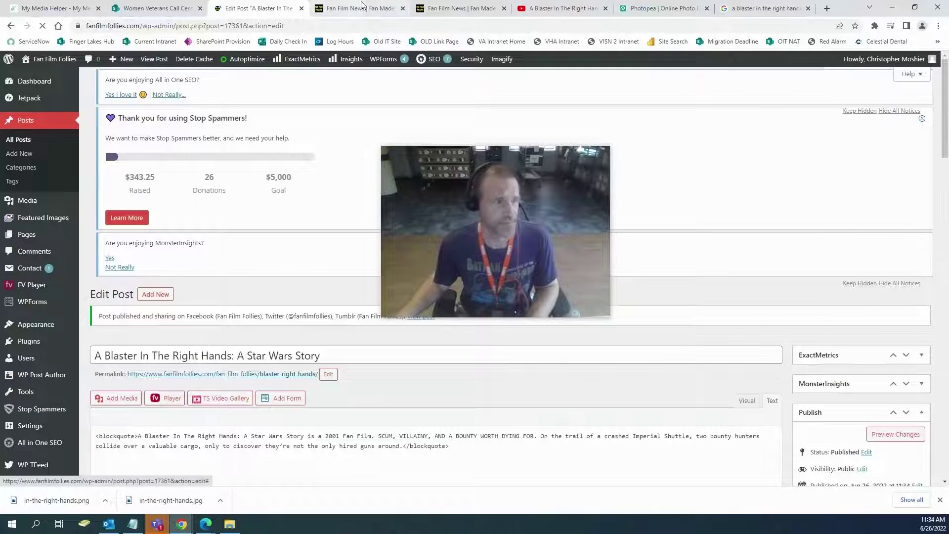
Reload the Fan Film Follies front page and open the new "A Blaster In The Right Hands: A Star Wars Story" post.
{"action": "left_click", "coordinate": [363, 10]}
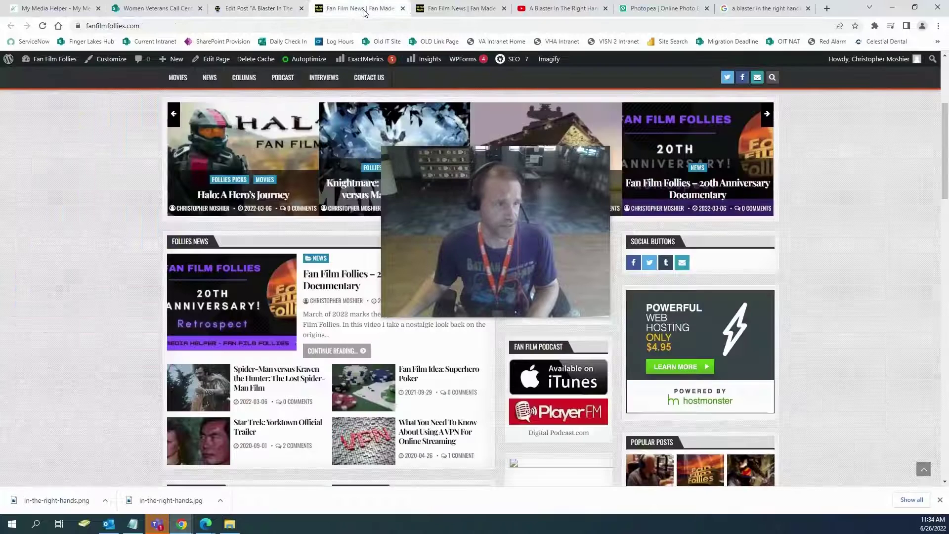
{"action": "left_click", "coordinate": [42, 26]}
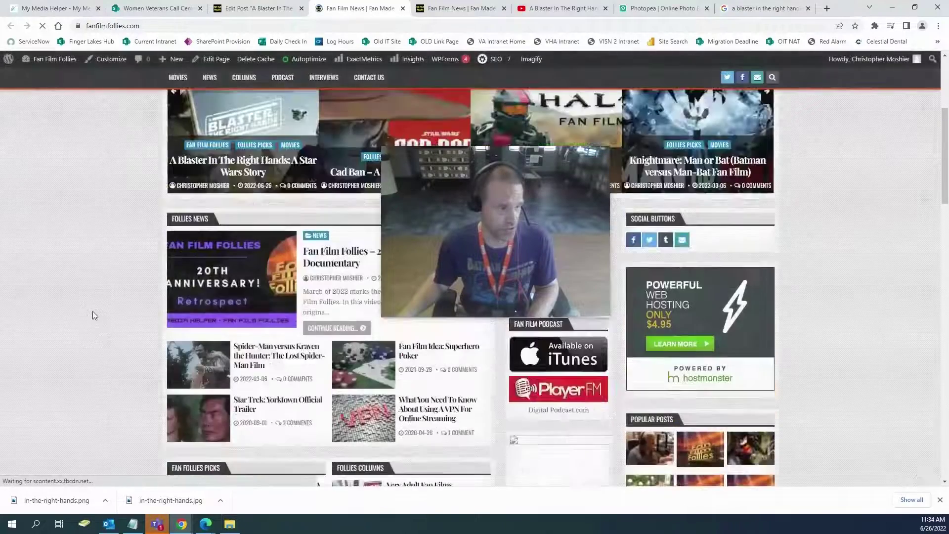
{"action": "scroll", "coordinate": [254, 327], "scroll_direction": "up", "scroll_amount": 2}
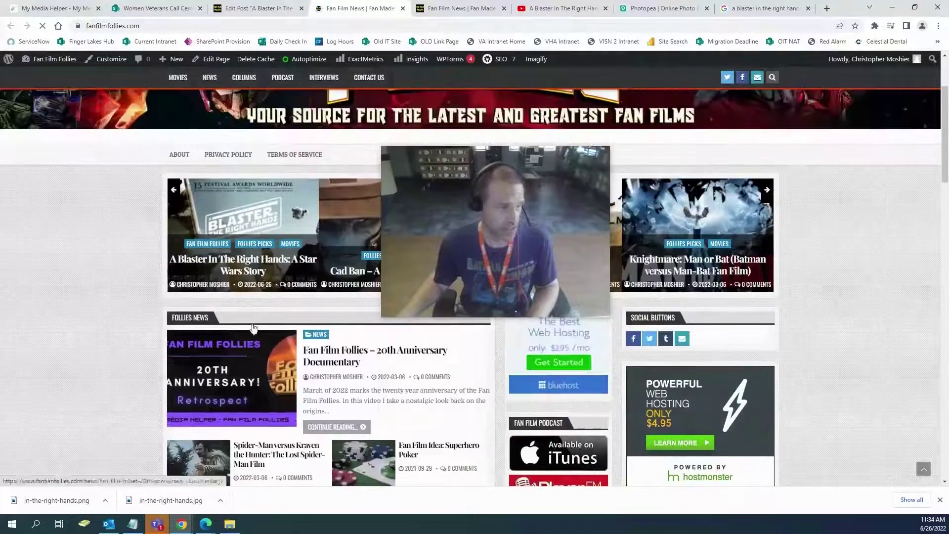
{"action": "scroll", "coordinate": [245, 311], "scroll_direction": "down", "scroll_amount": 9}
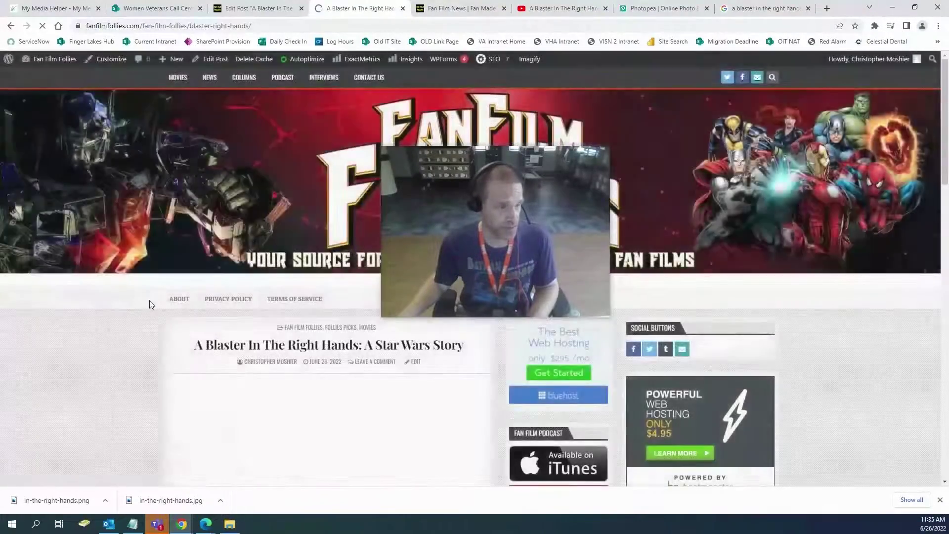
Check the published post's layout and briefly test playback of its embedded YouTube video.
{"action": "scroll", "coordinate": [151, 304], "scroll_direction": "down", "scroll_amount": 5}
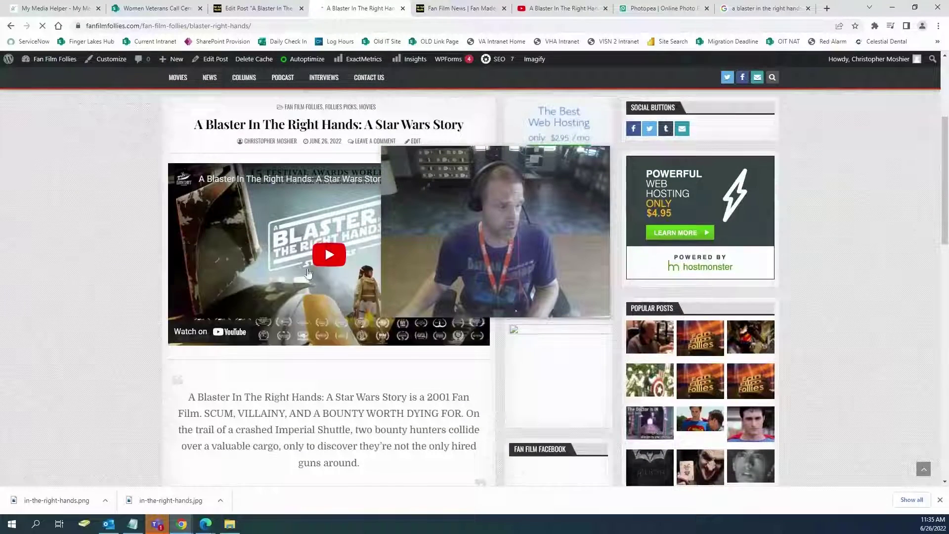
{"action": "left_click", "coordinate": [307, 273]}
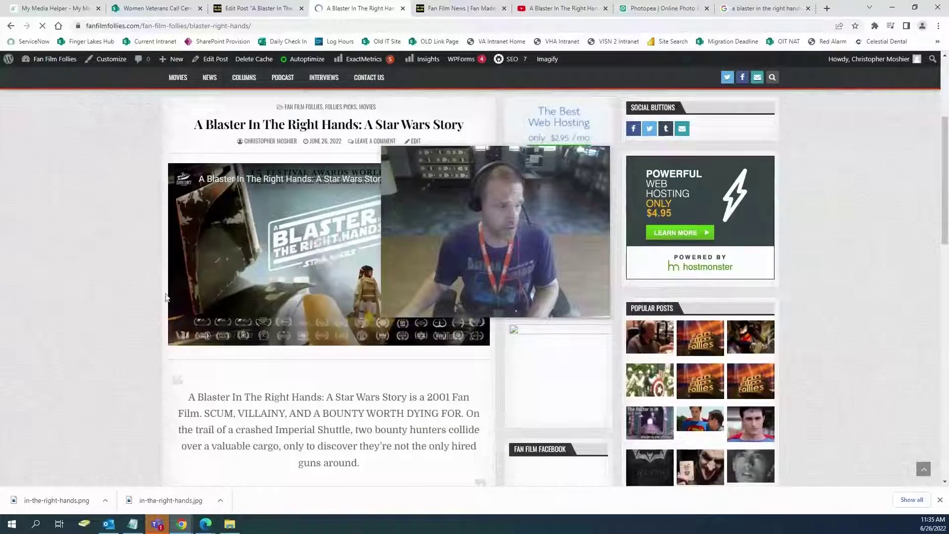
{"action": "left_click", "coordinate": [186, 336]}
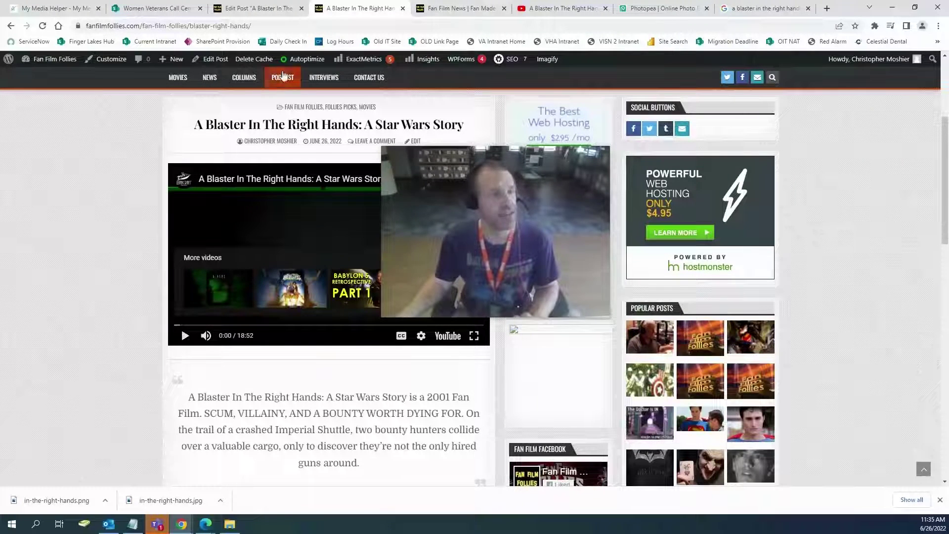
{"action": "scroll", "coordinate": [221, 163], "scroll_direction": "up", "scroll_amount": 5}
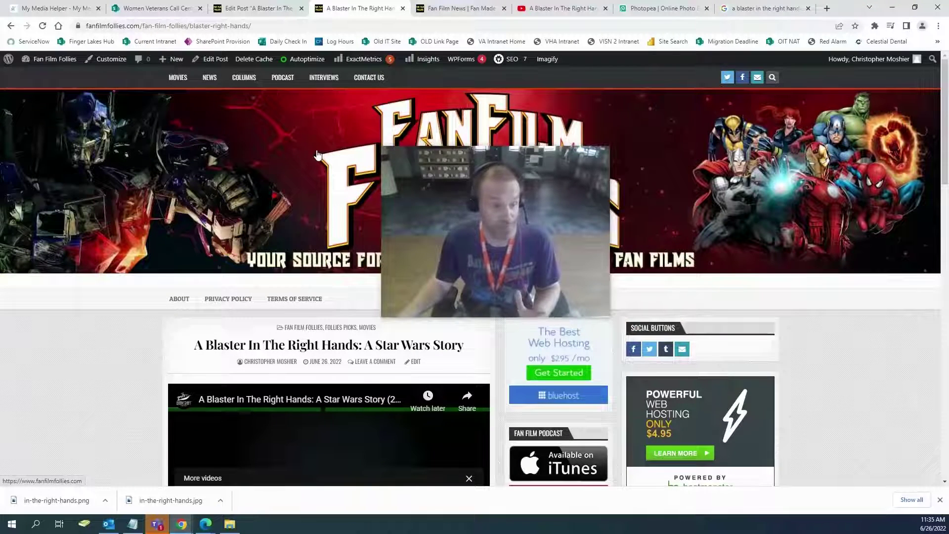
Switch to the Women Veterans Call Center SharePoint page and open the Blue Star Mother's NY Chapter #1 link under VISN 2 Links.
{"action": "left_click", "coordinate": [694, 9]}
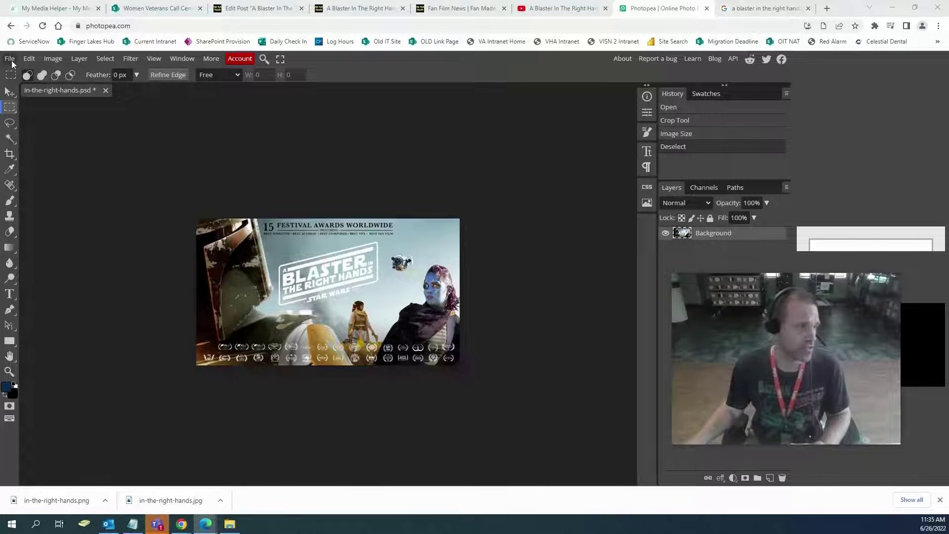
{"action": "left_click", "coordinate": [151, 10]}
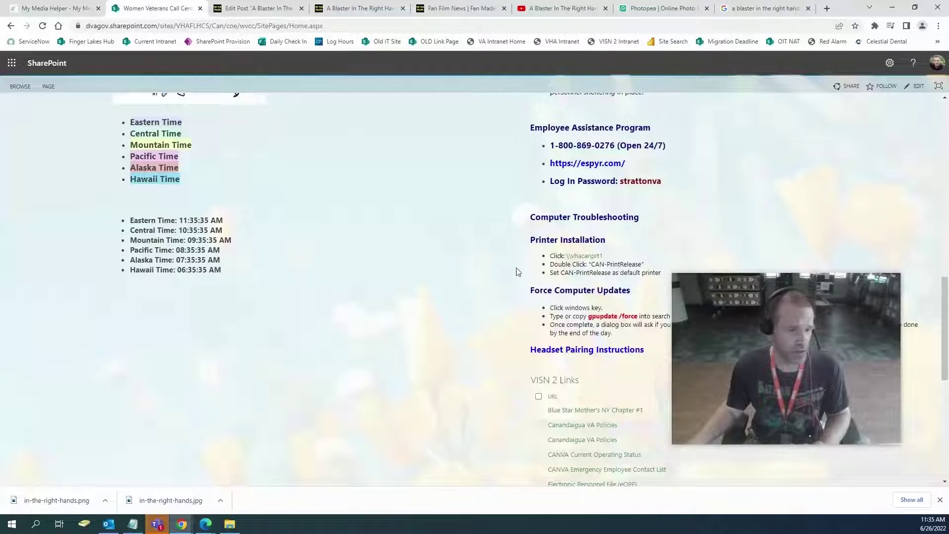
{"action": "scroll", "coordinate": [509, 260], "scroll_direction": "down", "scroll_amount": 6}
{"action": "scroll", "coordinate": [509, 255], "scroll_direction": "down", "scroll_amount": 2}
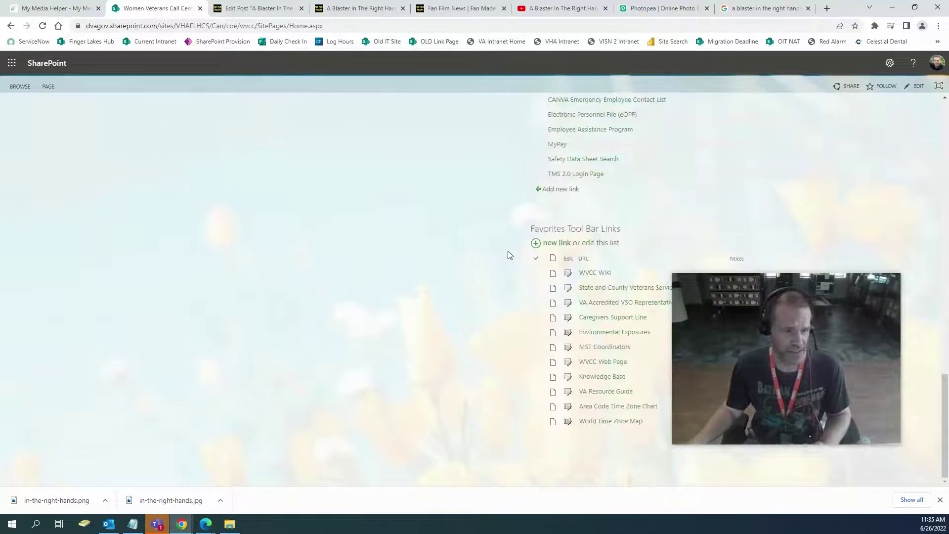
{"action": "scroll", "coordinate": [510, 255], "scroll_direction": "up", "scroll_amount": 2}
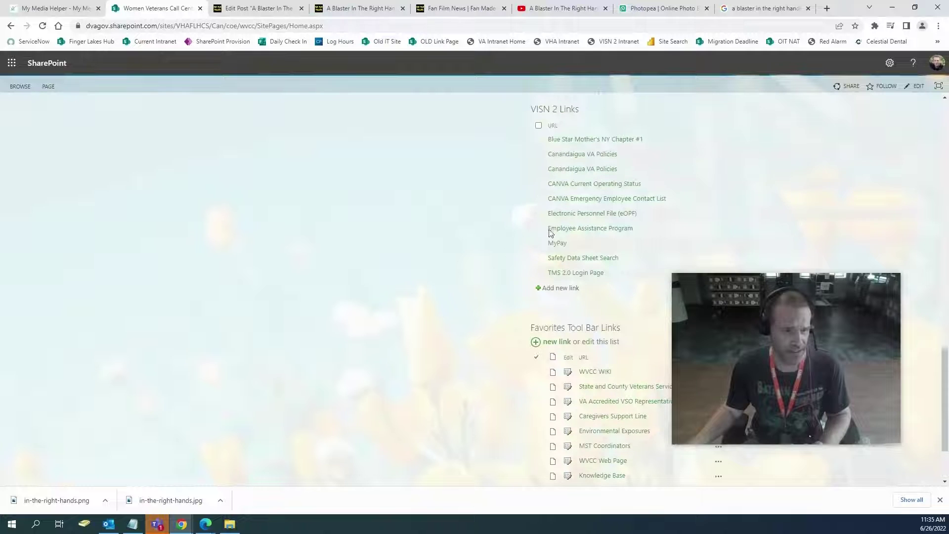
{"action": "left_click", "coordinate": [605, 140]}
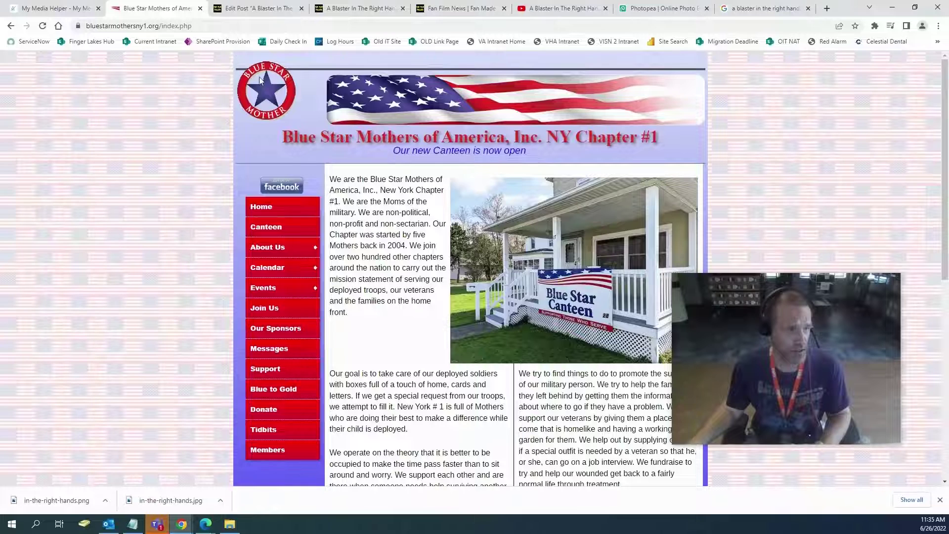
Save the round Blue Star Mother logo to Downloads as a GIF image named bs-logo.
{"action": "right_click", "coordinate": [269, 92]}
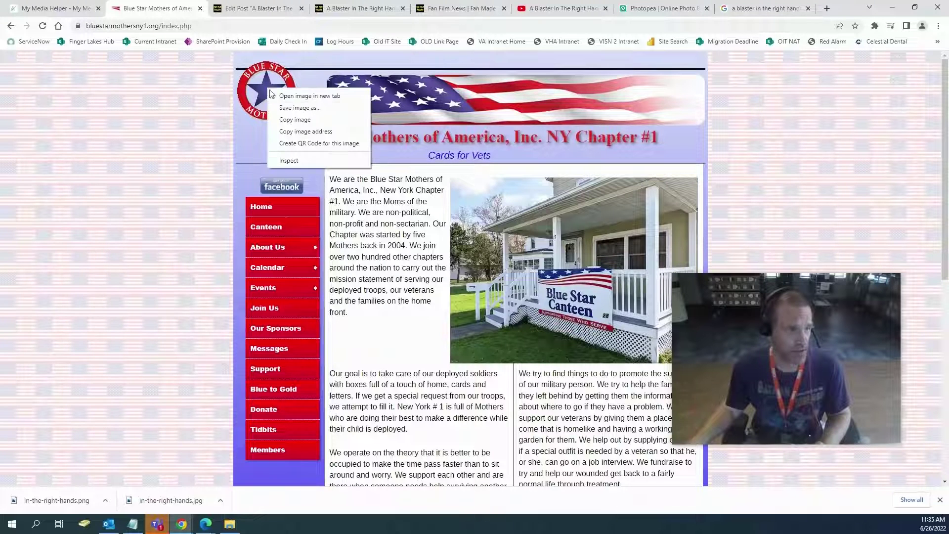
{"action": "left_click", "coordinate": [289, 108]}
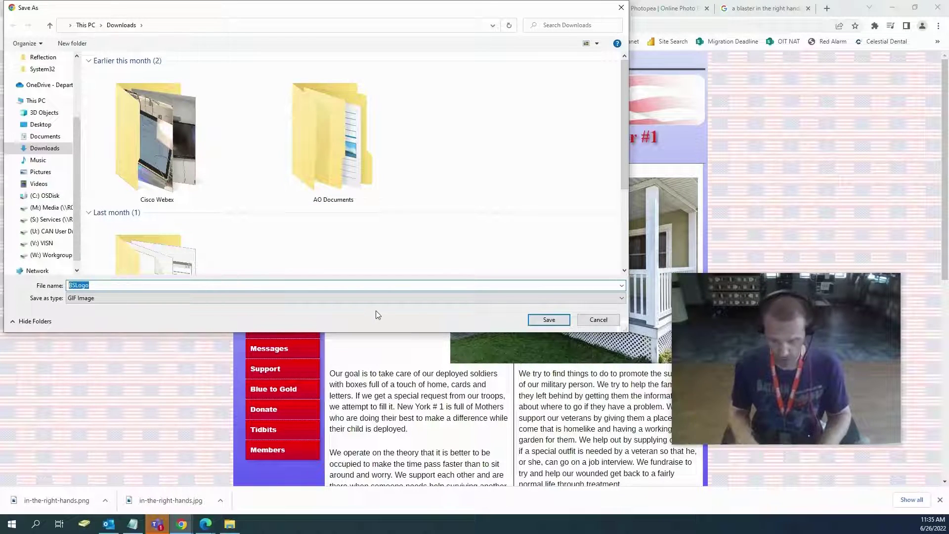
{"action": "type", "text": "bs-l"}
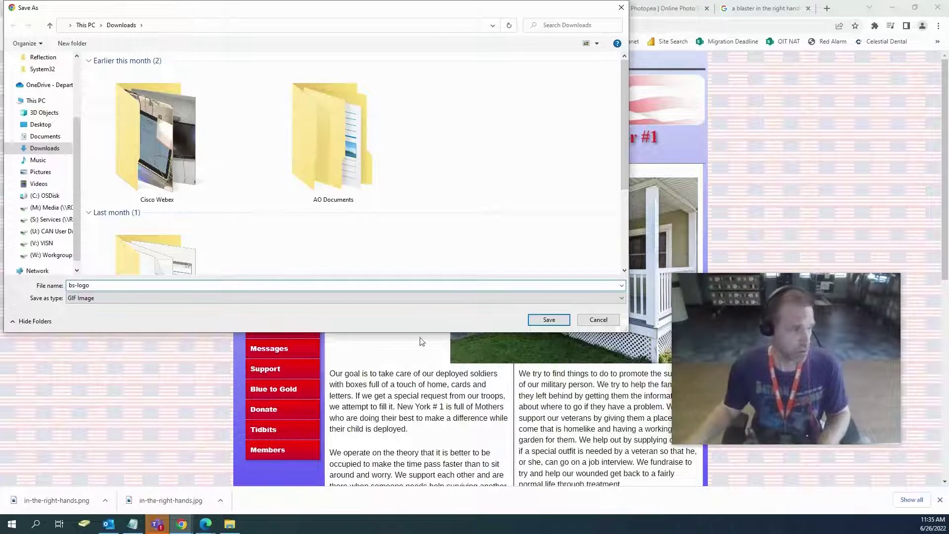
{"action": "left_click", "coordinate": [549, 320]}
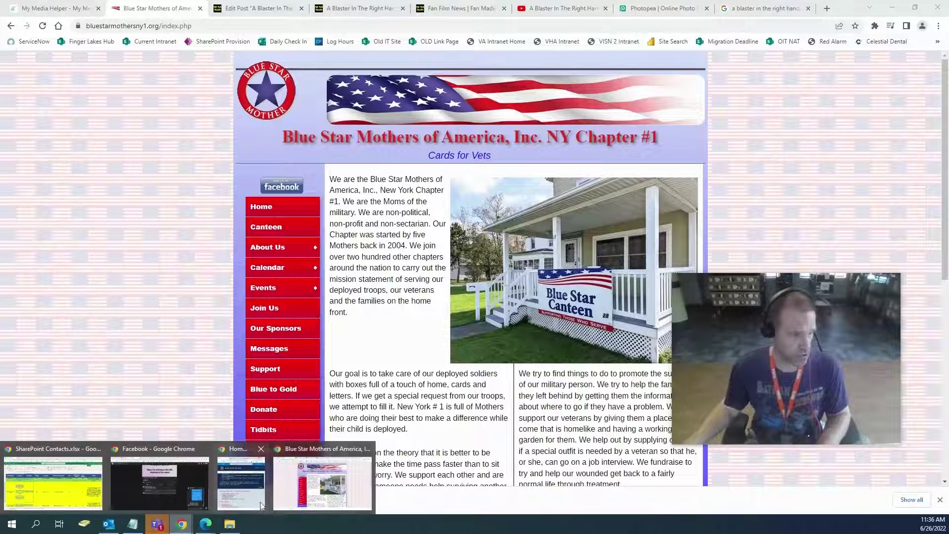
Bring up the other window's Women Veterans Call Center home page full size and review its emergency numbers and fire procedures sections.
{"action": "left_click", "coordinate": [243, 503]}
{"action": "scroll", "coordinate": [666, 309], "scroll_direction": "down", "scroll_amount": 3}
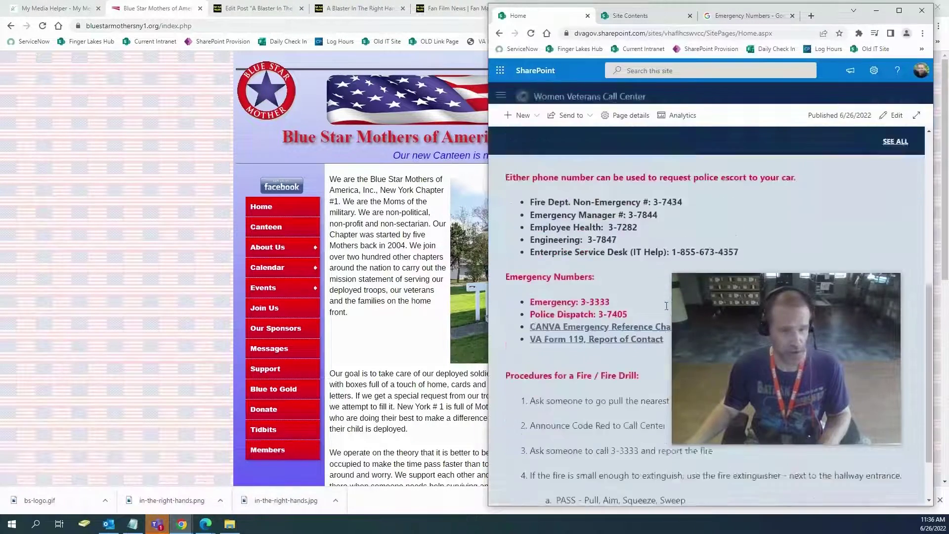
{"action": "scroll", "coordinate": [666, 309], "scroll_direction": "up", "scroll_amount": 3}
{"action": "scroll", "coordinate": [683, 296], "scroll_direction": "down", "scroll_amount": 4}
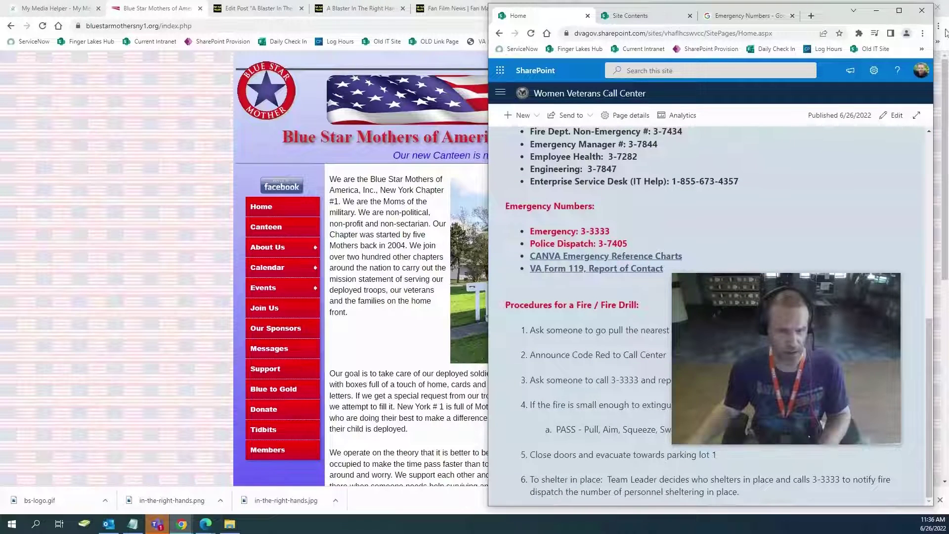
{"action": "left_click", "coordinate": [898, 11]}
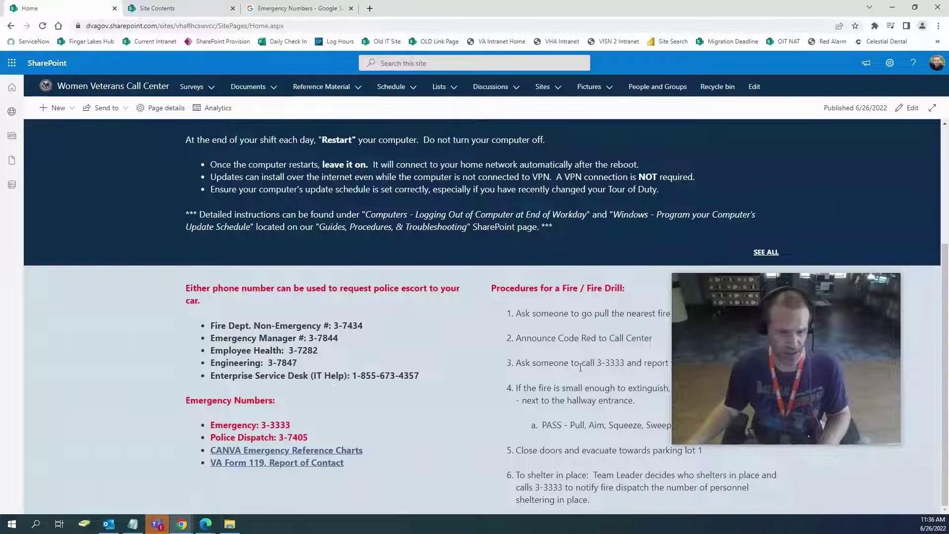
{"action": "scroll", "coordinate": [581, 367], "scroll_direction": "up", "scroll_amount": 4}
{"action": "scroll", "coordinate": [581, 366], "scroll_direction": "down", "scroll_amount": 4}
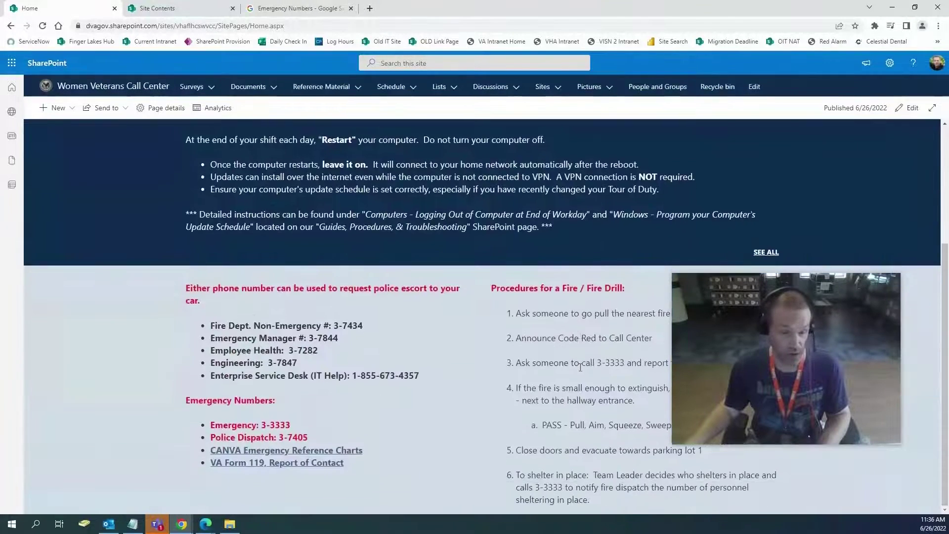
Minimize the Women Veterans Call Center window and switch to the Photopea editor.
{"action": "scroll", "coordinate": [581, 367], "scroll_direction": "up", "scroll_amount": 4}
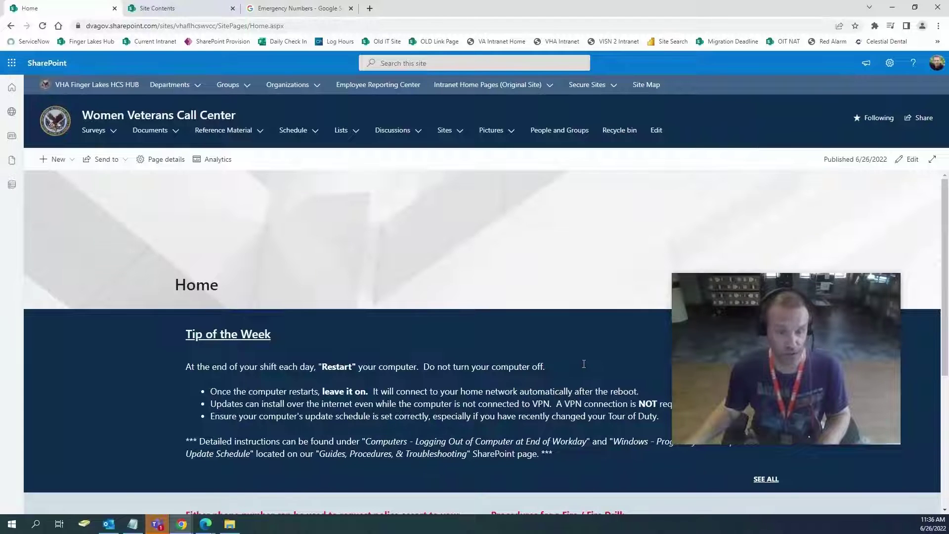
{"action": "left_click", "coordinate": [891, 10]}
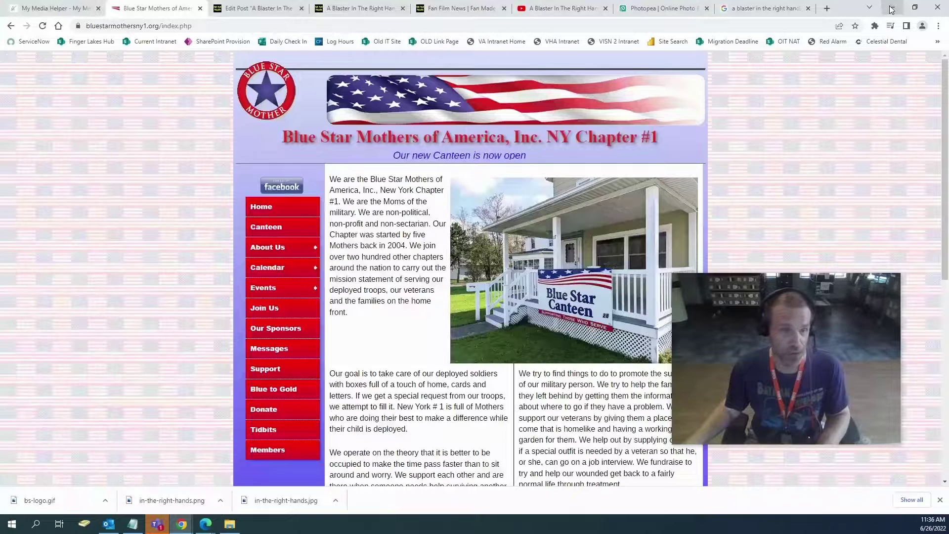
{"action": "left_click", "coordinate": [654, 9]}
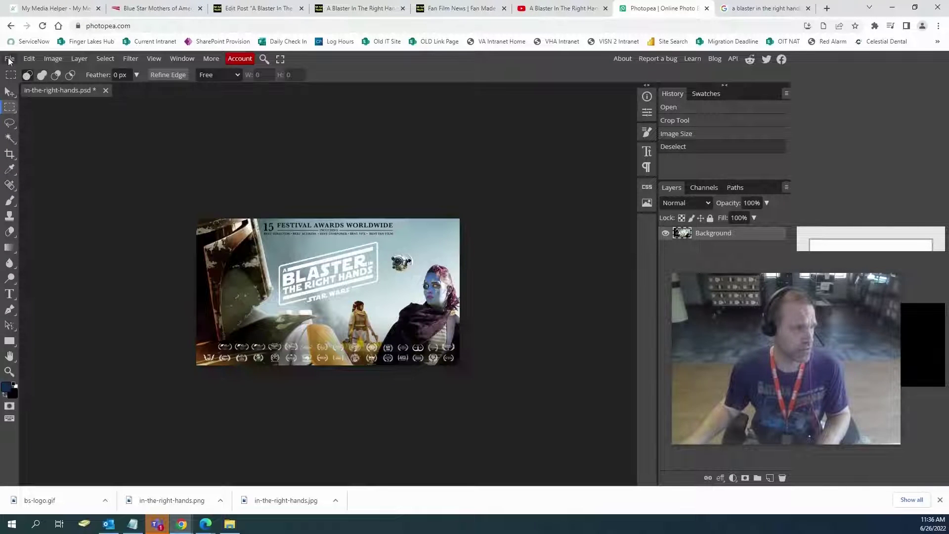
Create a new project 50 pixels wide and 50 pixels high with a transparent background.
{"action": "left_click", "coordinate": [9, 60]}
{"action": "left_click", "coordinate": [16, 75]}
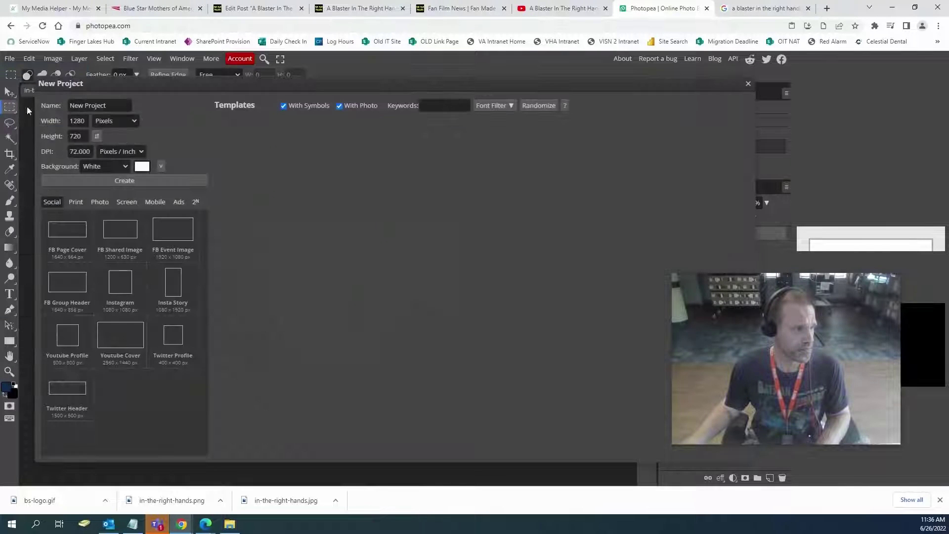
{"action": "left_click", "coordinate": [43, 121]}
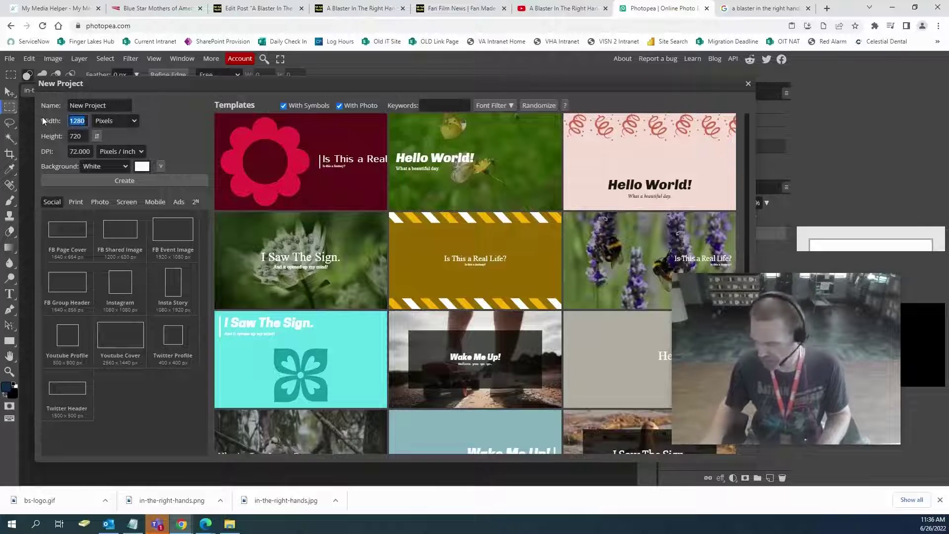
{"action": "type", "text": "50"}
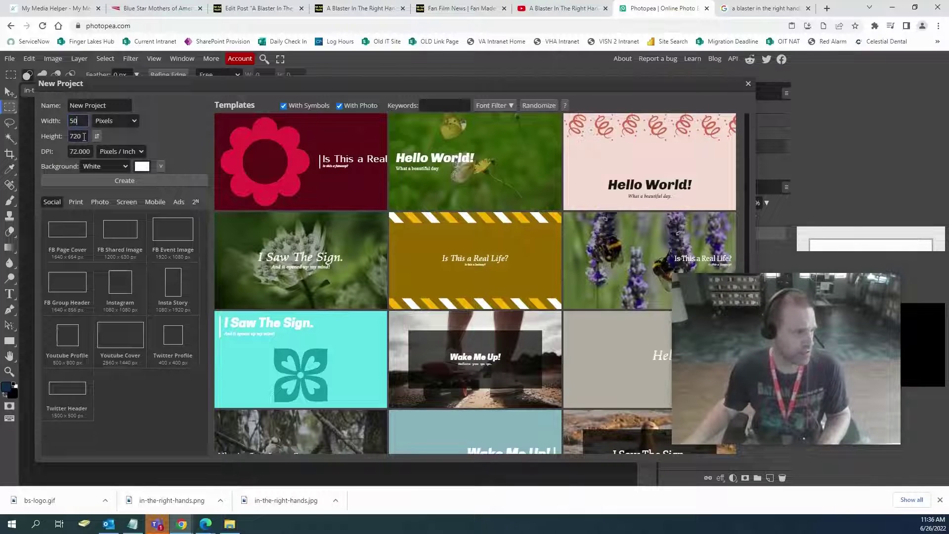
{"action": "left_click", "coordinate": [38, 139]}
{"action": "type", "text": "50"}
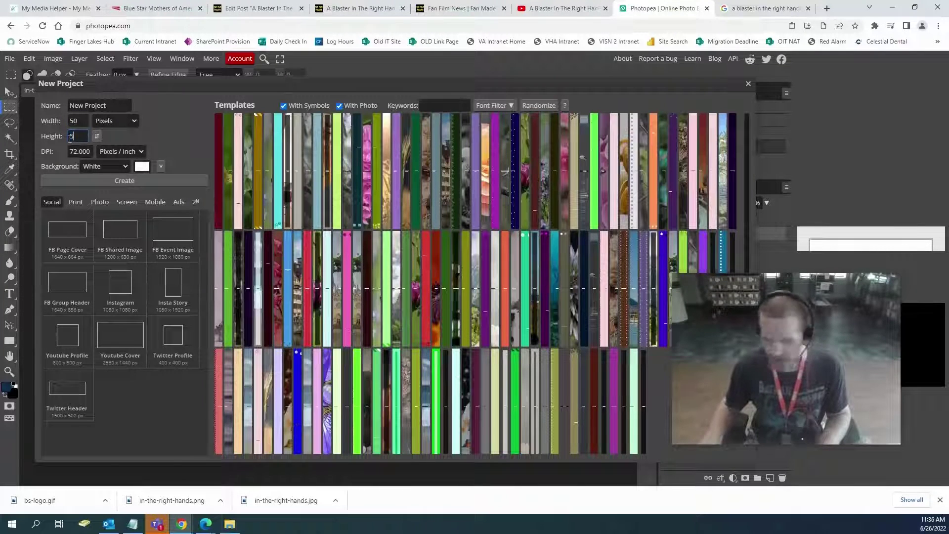
{"action": "left_click", "coordinate": [122, 169]}
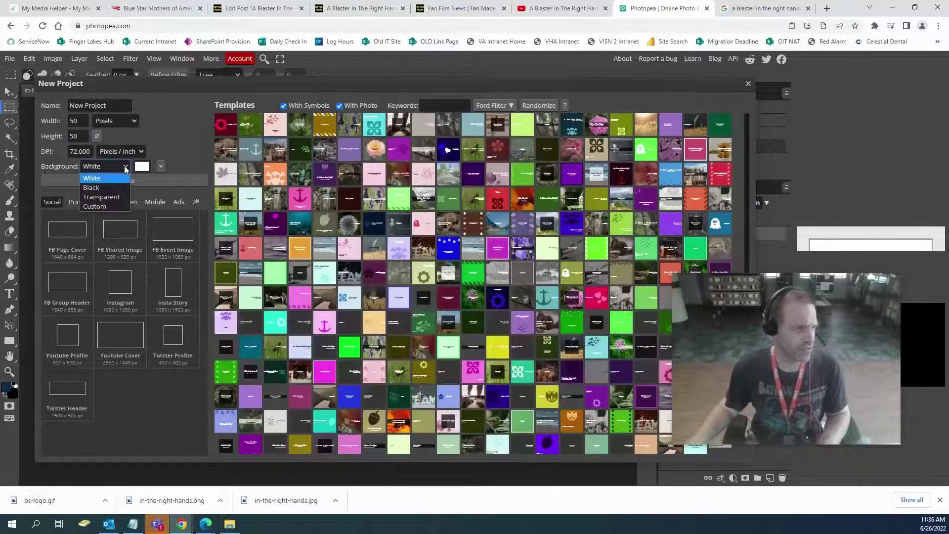
{"action": "left_click", "coordinate": [107, 202]}
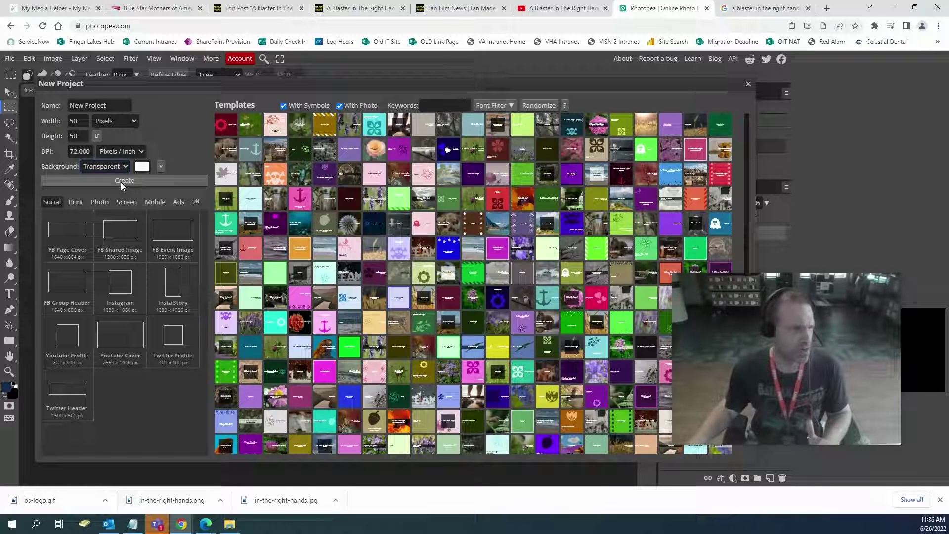
{"action": "left_click", "coordinate": [121, 183]}
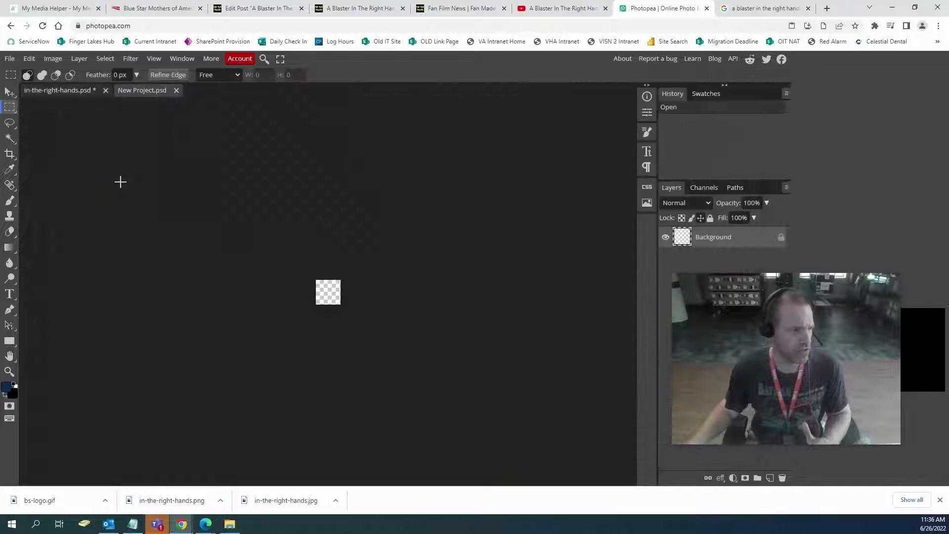
Magnify the blank canvas and check its image size settings without changing them.
{"action": "left_click", "coordinate": [11, 373]}
{"action": "left_click", "coordinate": [329, 302]}
{"action": "left_click", "coordinate": [328, 302]}
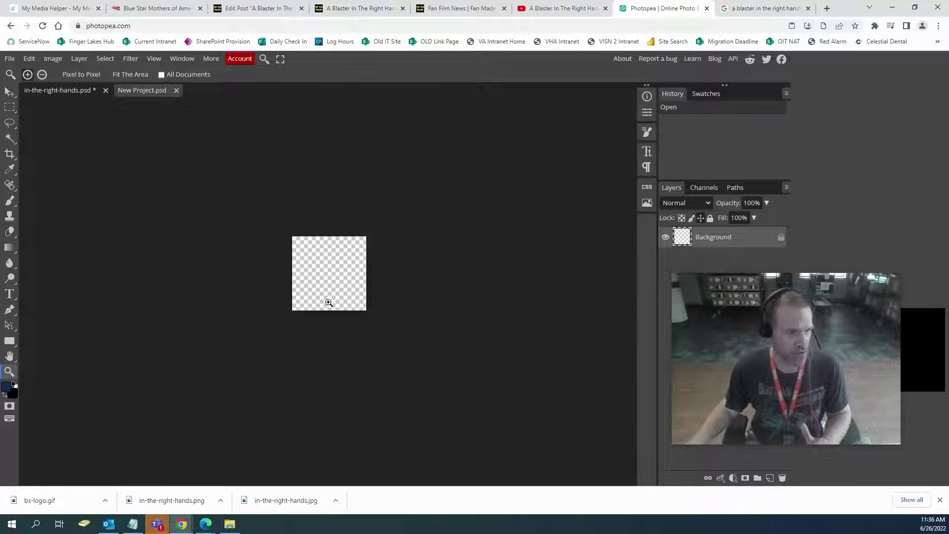
{"action": "left_click", "coordinate": [329, 302]}
{"action": "left_click", "coordinate": [53, 58]}
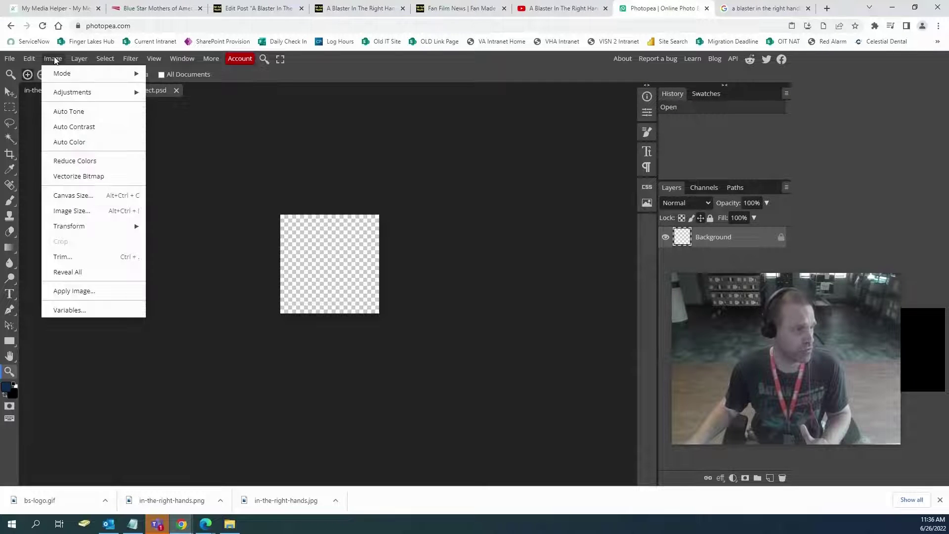
{"action": "left_click", "coordinate": [107, 209]}
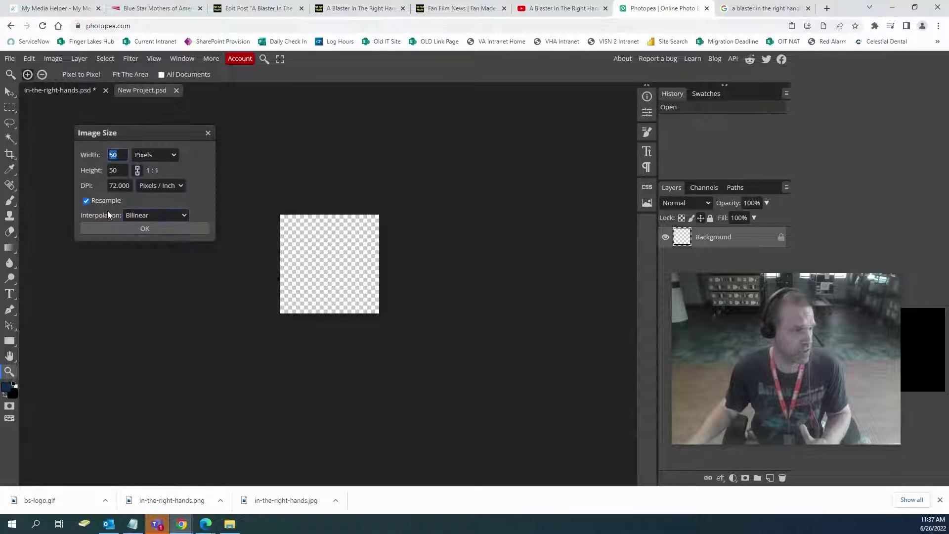
{"action": "left_click", "coordinate": [208, 133]}
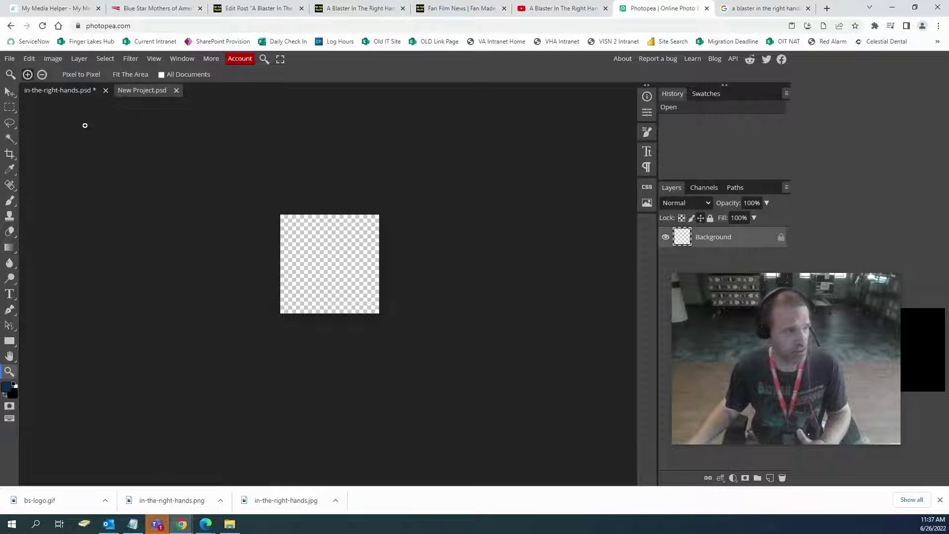
Open the bs-logo GIF from the Downloads folder as a separate document.
{"action": "left_click", "coordinate": [10, 59]}
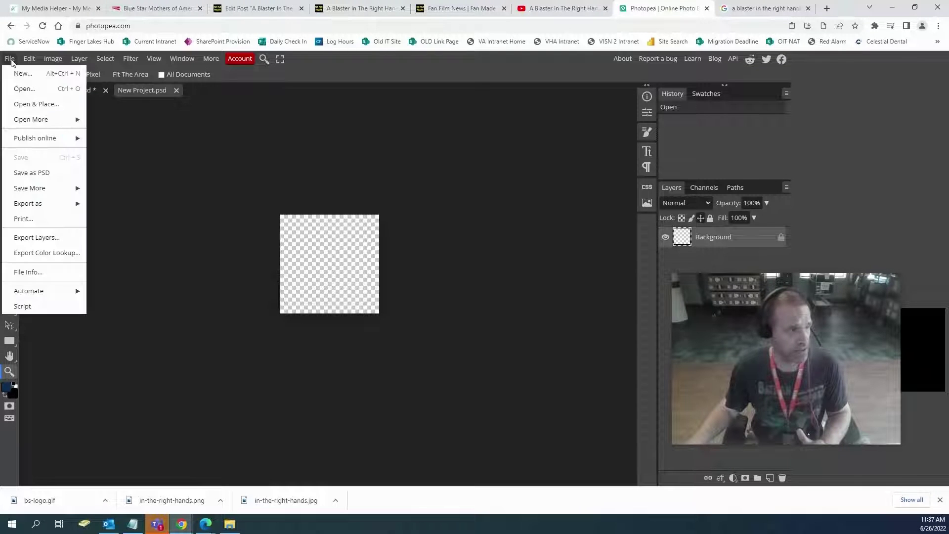
{"action": "left_click", "coordinate": [22, 89]}
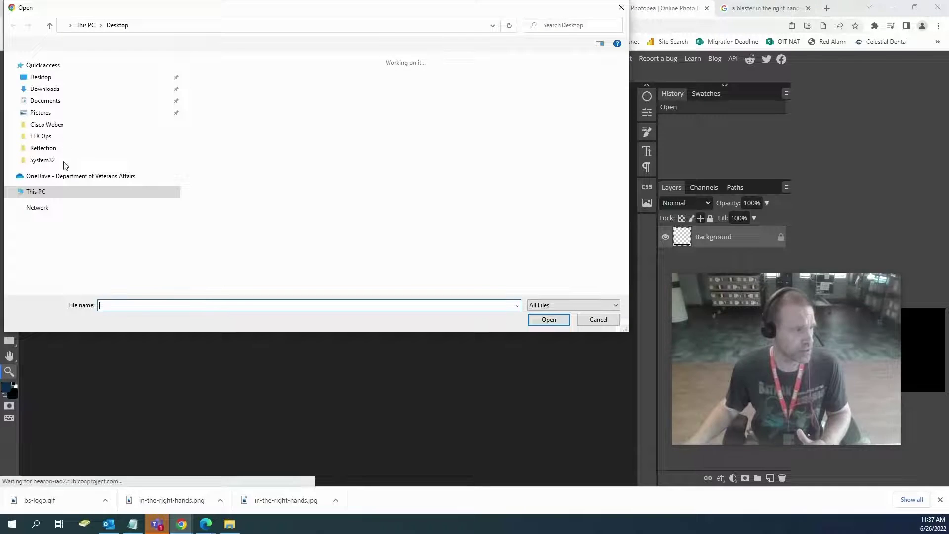
{"action": "left_click", "coordinate": [44, 172]}
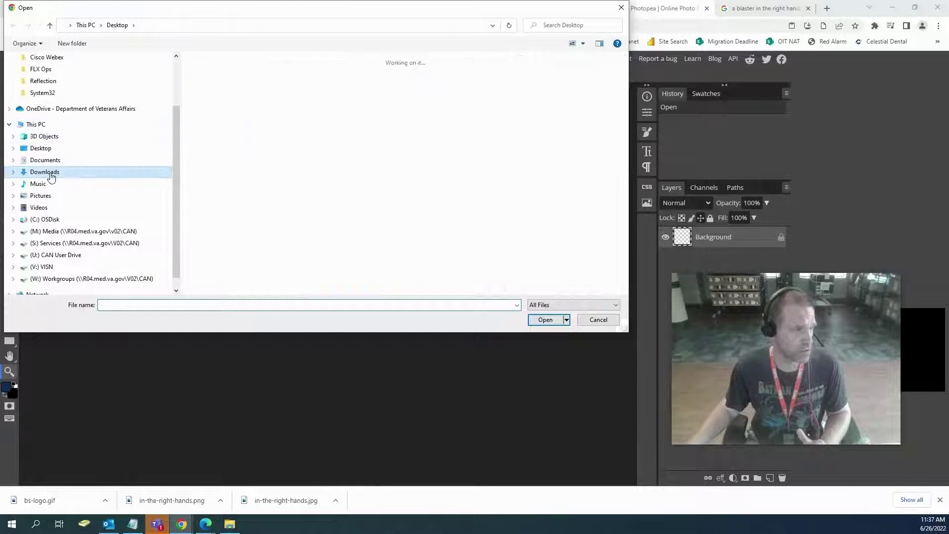
{"action": "double_click", "coordinate": [258, 148]}
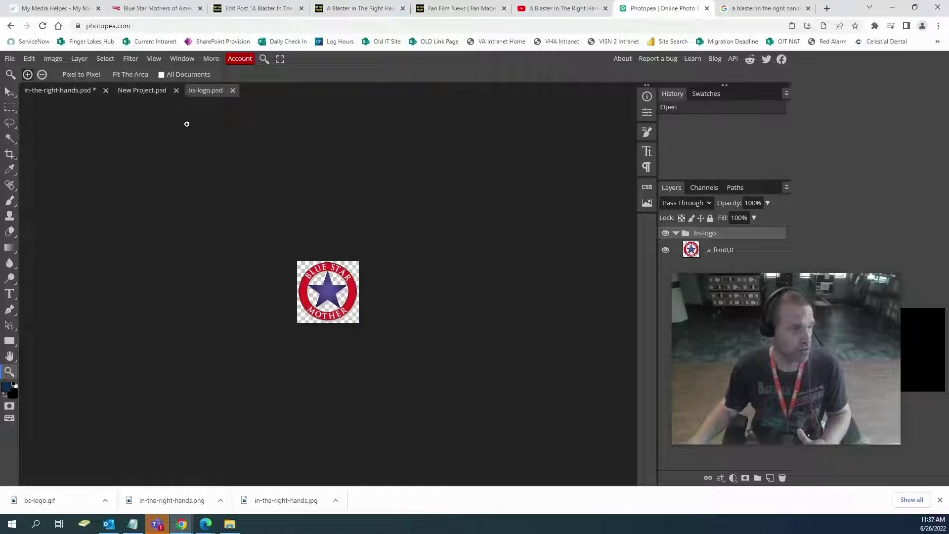
Select the whole Blue Star Mother logo with Rectangle Select and try to copy it with the bs-logo folder active.
{"action": "left_click", "coordinate": [10, 107]}
{"action": "left_click_drag", "start_coordinate": [270, 237], "coordinate": [500, 413]}
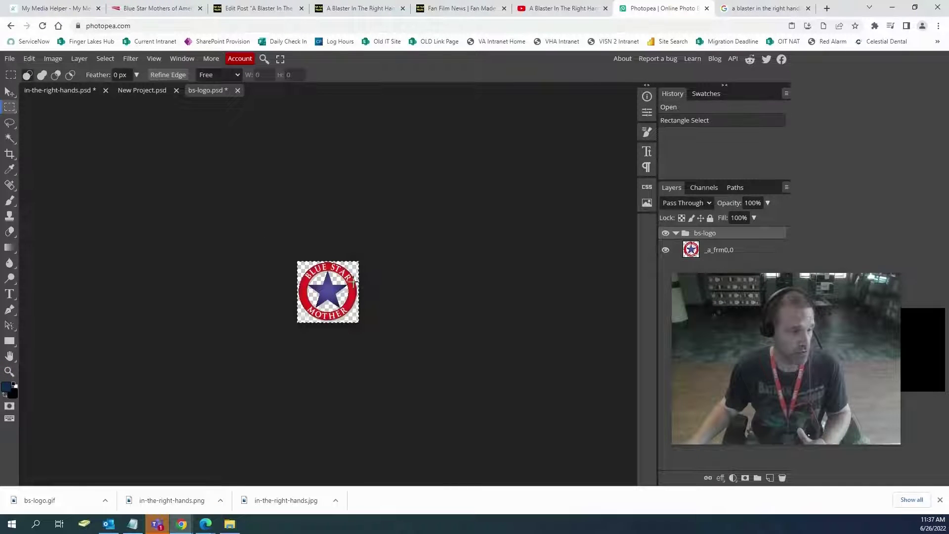
{"action": "left_click", "coordinate": [30, 58]}
{"action": "left_click", "coordinate": [53, 157]}
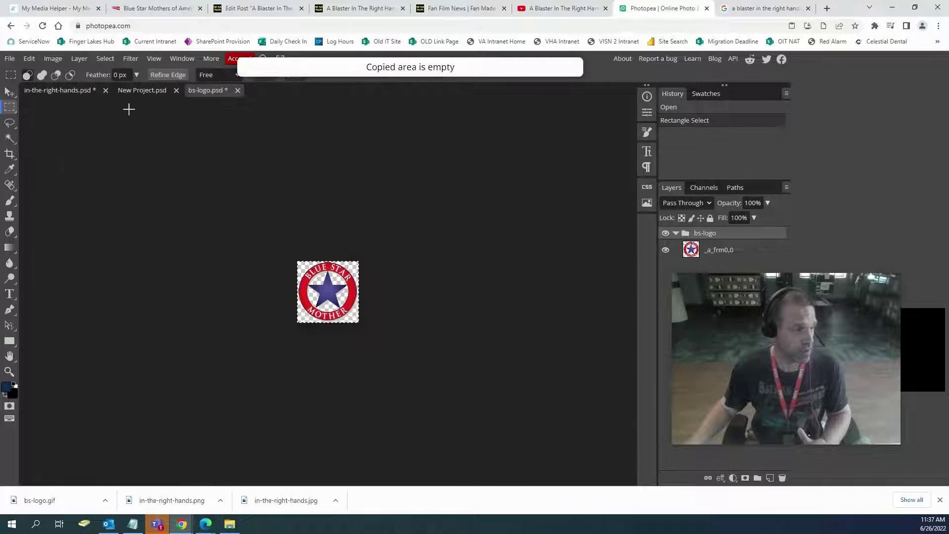
Return to the New Project document and add a new empty layer above the background.
{"action": "left_click", "coordinate": [139, 90]}
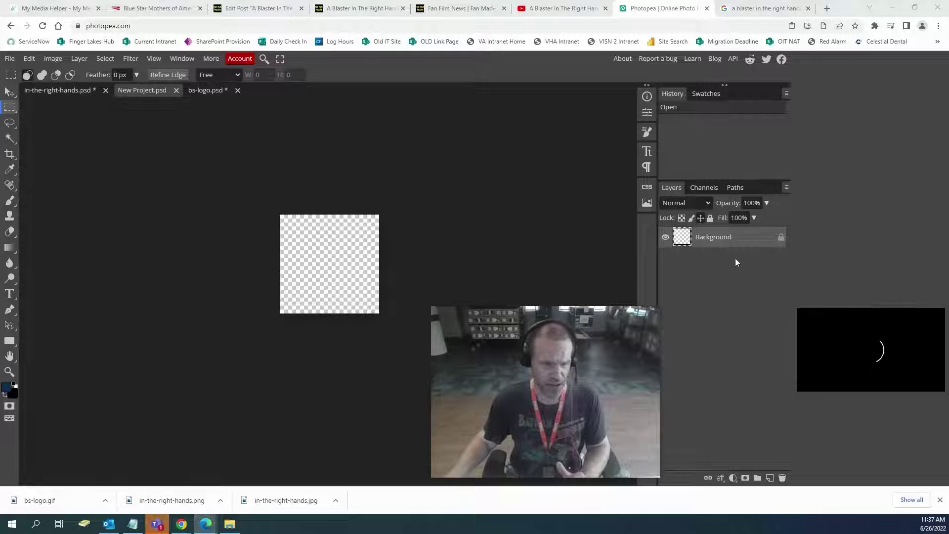
{"action": "left_click_drag", "start_coordinate": [604, 325], "coordinate": [730, 317]}
{"action": "left_click", "coordinate": [79, 58]}
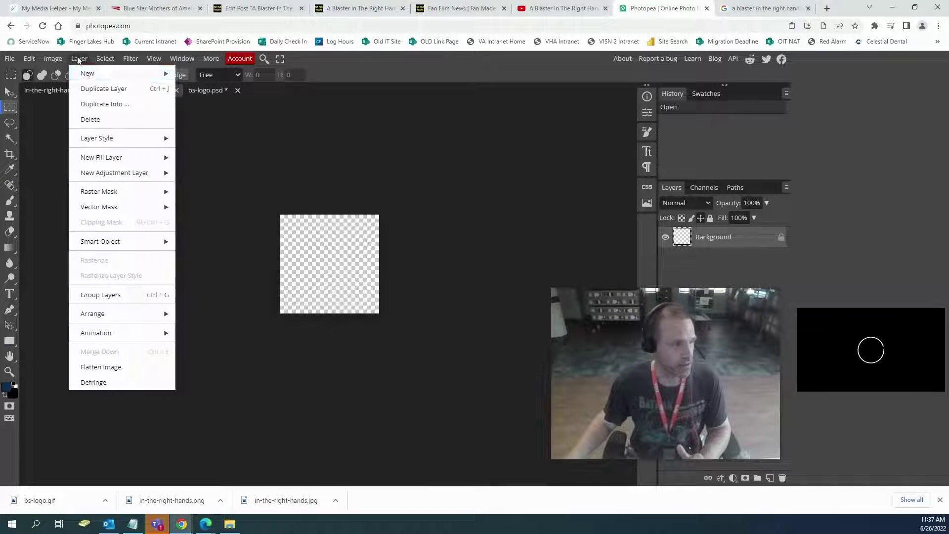
{"action": "mouse_move", "coordinate": [105, 80]}
{"action": "left_click", "coordinate": [206, 74]}
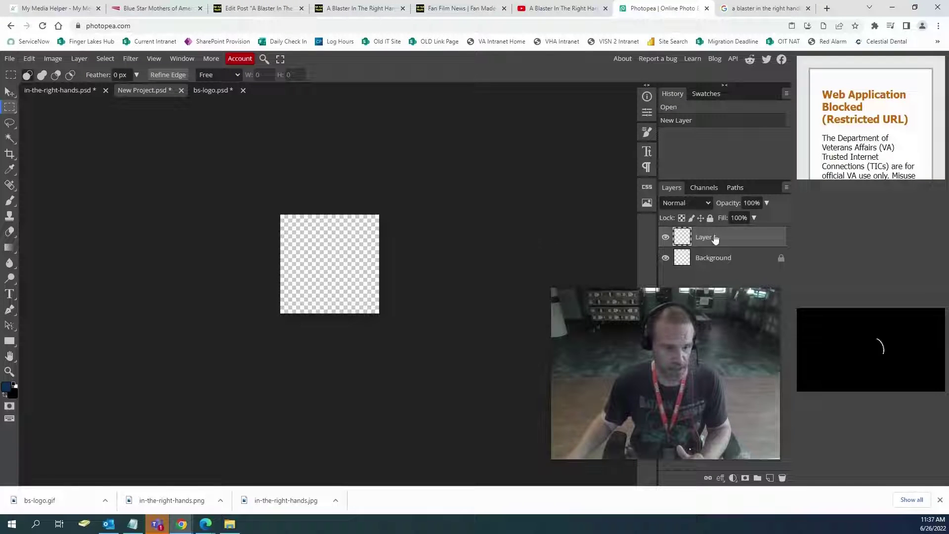
Try to paste the copied logo onto the new empty layer of the blank project.
{"action": "left_click", "coordinate": [28, 59]}
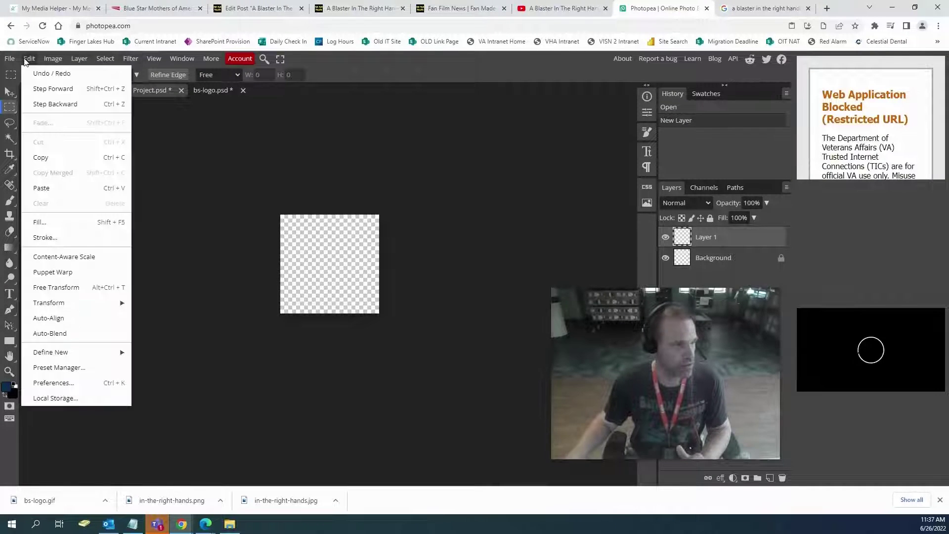
{"action": "left_click", "coordinate": [49, 188]}
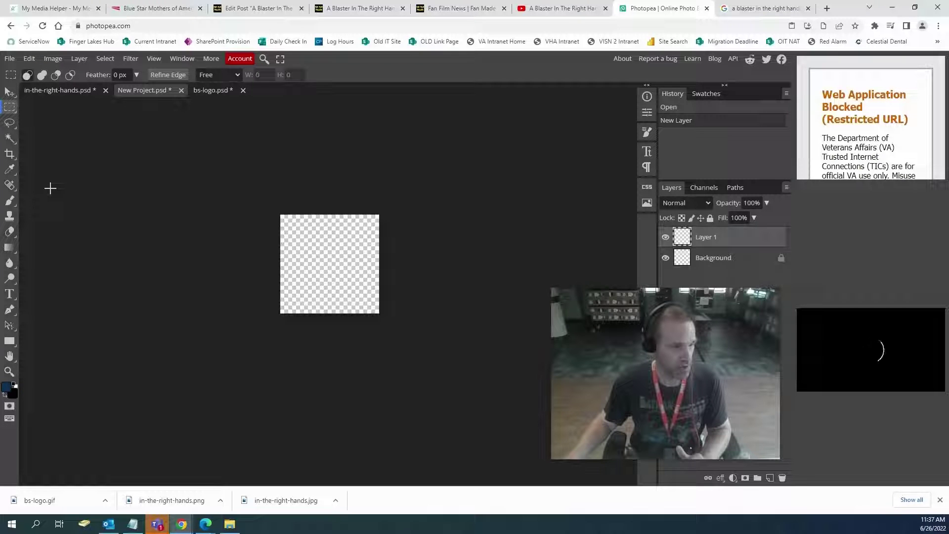
{"action": "left_click", "coordinate": [381, 269]}
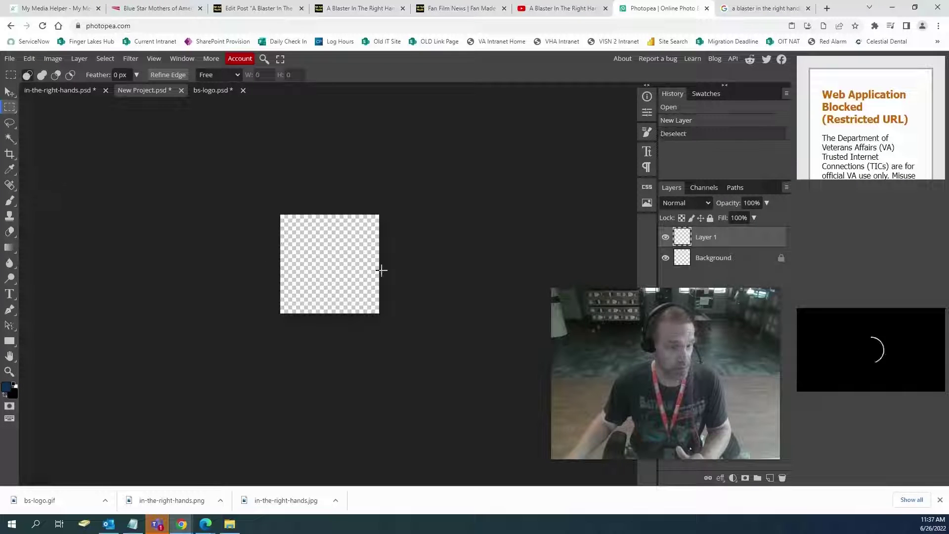
{"action": "scroll", "coordinate": [381, 269], "scroll_direction": "down", "scroll_amount": 1}
{"action": "scroll", "coordinate": [394, 241], "scroll_direction": "up", "scroll_amount": 4}
{"action": "scroll", "coordinate": [394, 242], "scroll_direction": "down", "scroll_amount": 2}
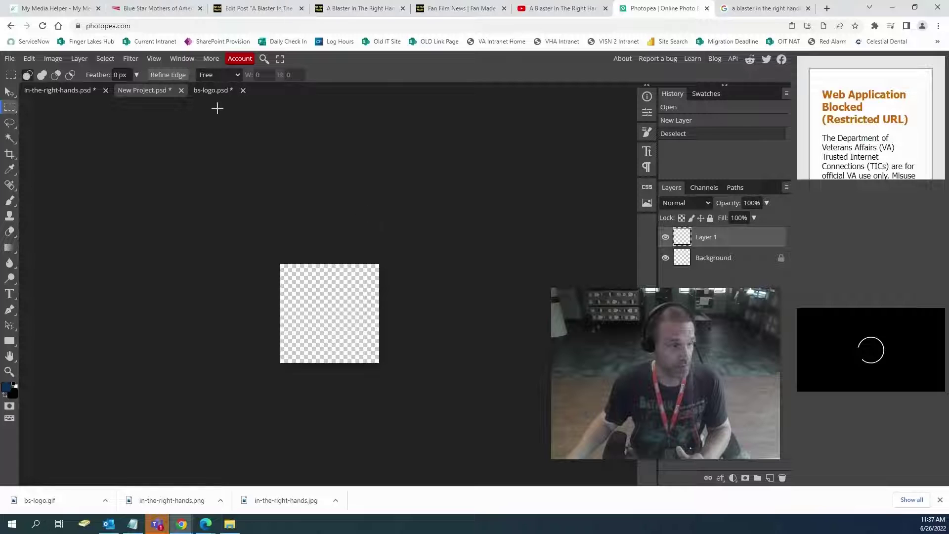
Go back to the bs-logo document, reselect the entire logo and try copying it again.
{"action": "left_click", "coordinate": [215, 88]}
{"action": "left_click", "coordinate": [308, 251]}
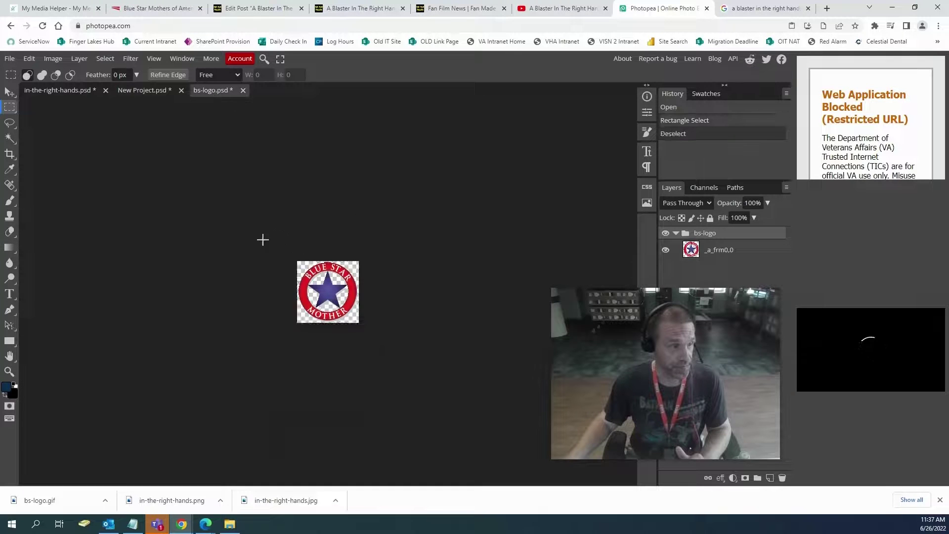
{"action": "left_click_drag", "start_coordinate": [262, 239], "coordinate": [506, 366]}
{"action": "left_click", "coordinate": [9, 59]}
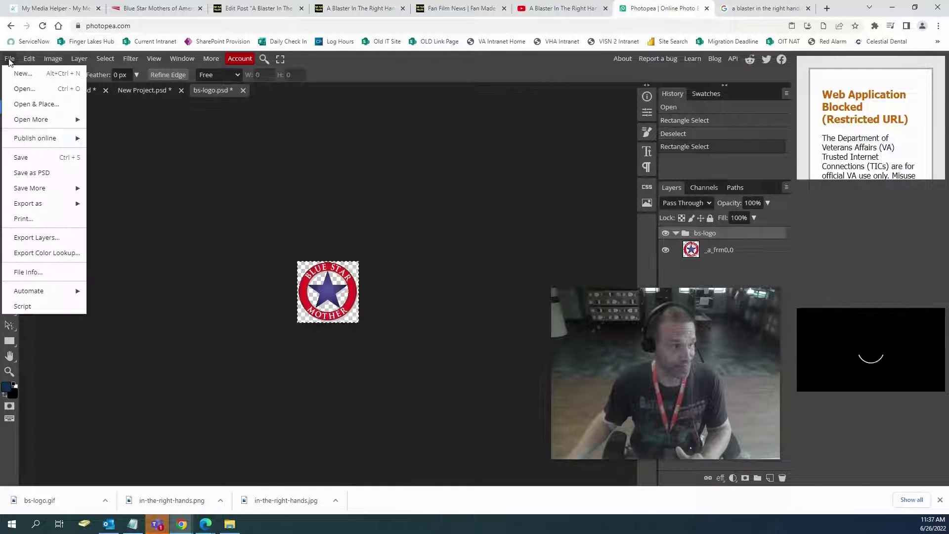
{"action": "mouse_move", "coordinate": [29, 59]}
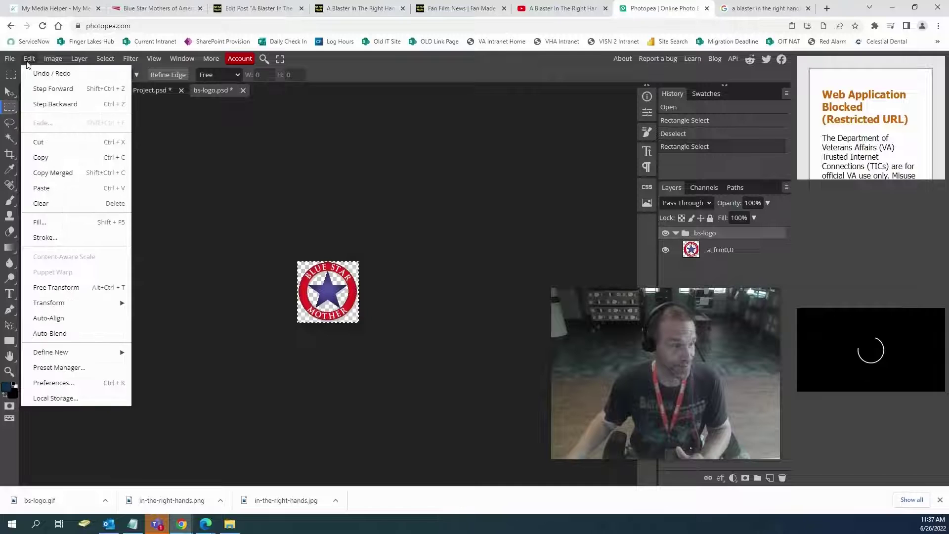
{"action": "left_click", "coordinate": [60, 156]}
Return to the New Project document, clear any selection on its canvas and dismiss the browser's downloads bar.
{"action": "left_click", "coordinate": [147, 91]}
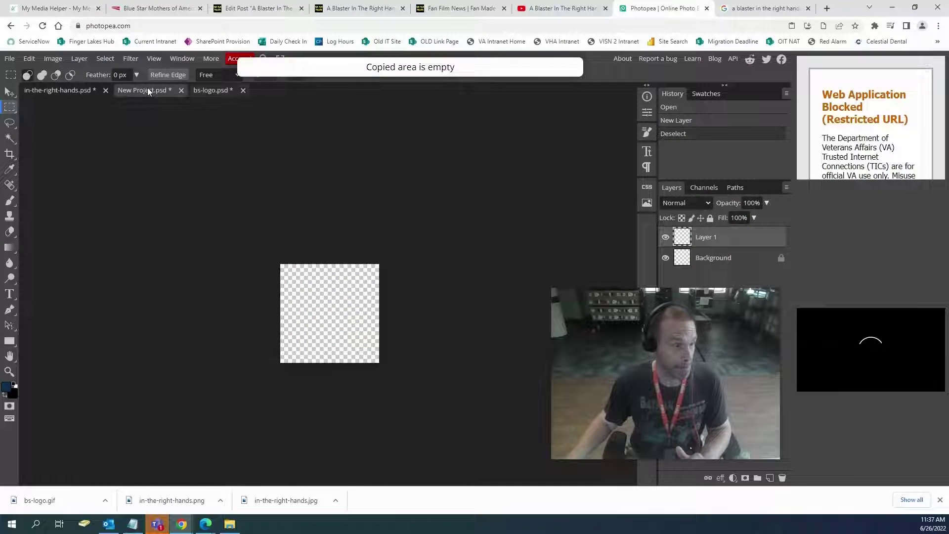
{"action": "right_click", "coordinate": [326, 291]}
{"action": "left_click", "coordinate": [303, 301]}
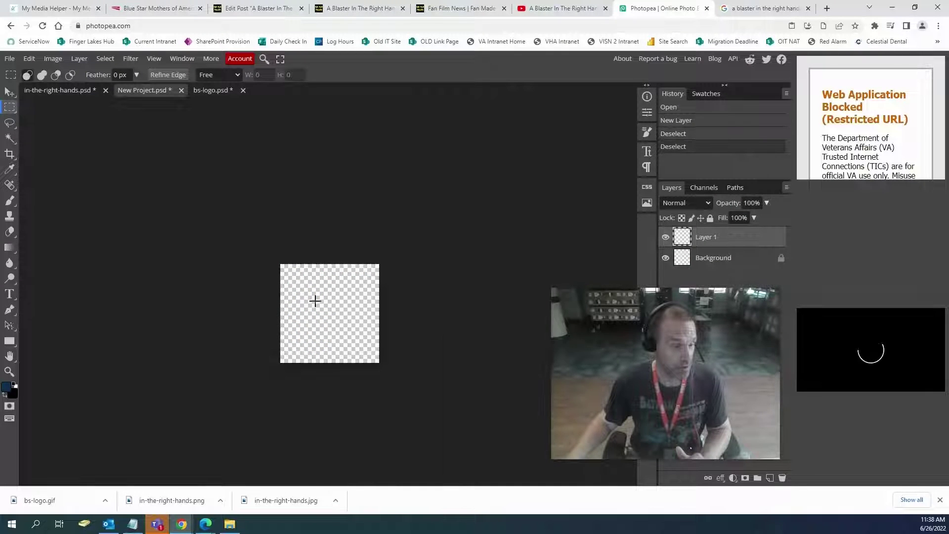
{"action": "right_click", "coordinate": [318, 305]}
{"action": "left_click", "coordinate": [258, 303]}
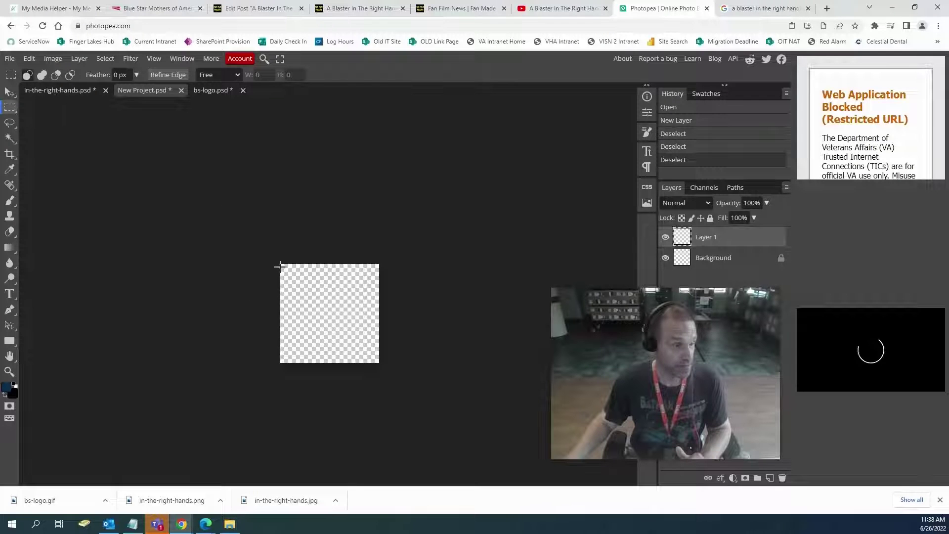
{"action": "left_click", "coordinate": [310, 281]}
{"action": "left_click", "coordinate": [311, 280]}
{"action": "left_click", "coordinate": [311, 281]}
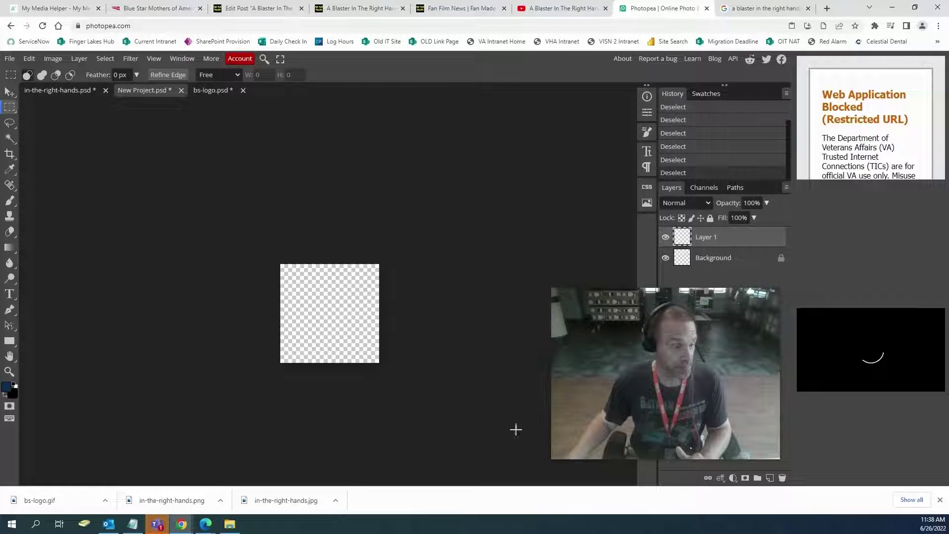
{"action": "left_click", "coordinate": [940, 500]}
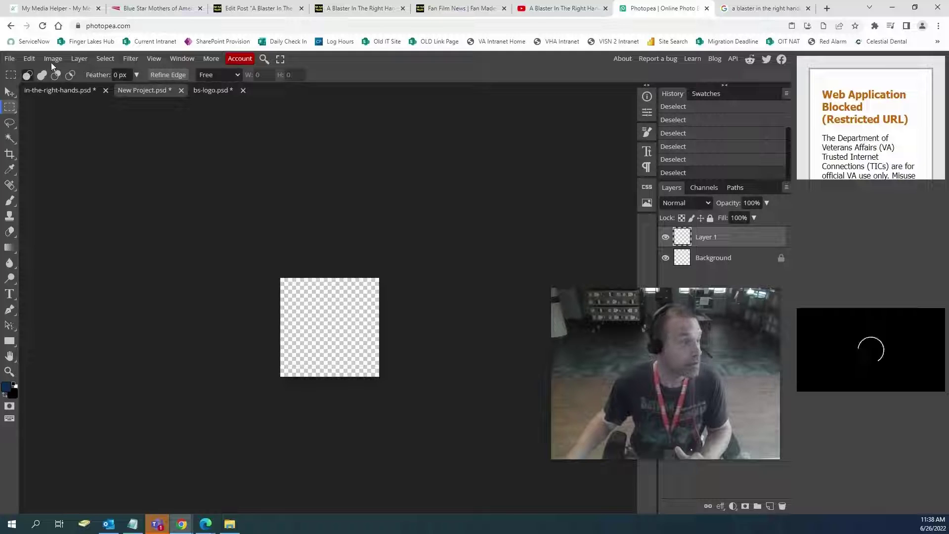
Try to paste the copied logo onto the empty layer of the New Project document again.
{"action": "left_click", "coordinate": [29, 58]}
{"action": "left_click", "coordinate": [59, 192]}
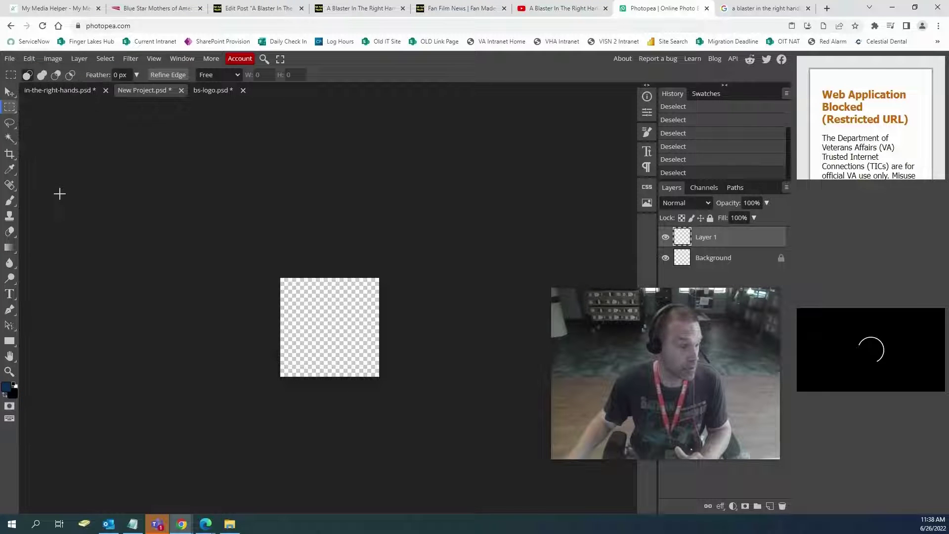
Switch to the bs-logo document and clear the selection around the logo.
{"action": "left_click", "coordinate": [206, 92]}
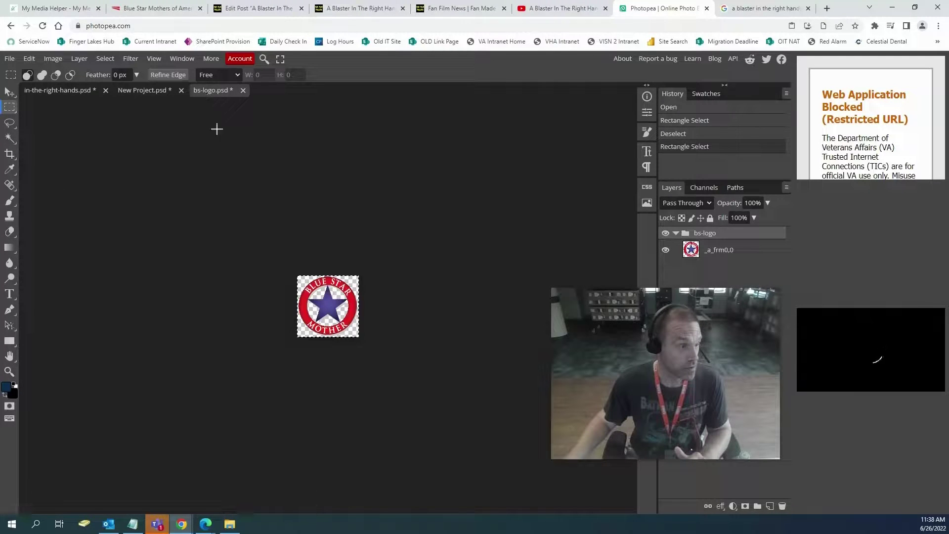
{"action": "left_click_drag", "start_coordinate": [277, 256], "coordinate": [463, 382]}
{"action": "left_click", "coordinate": [443, 371]}
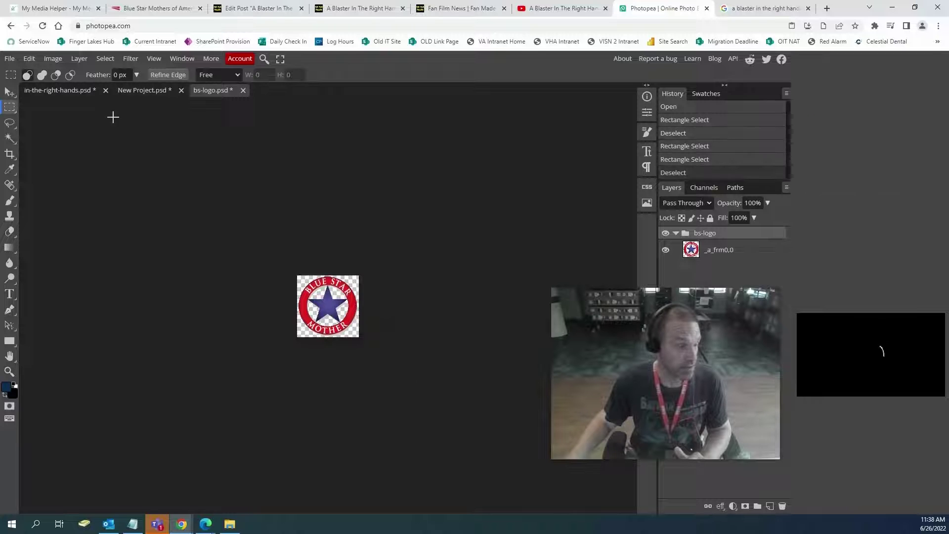
{"action": "left_click", "coordinate": [38, 58]}
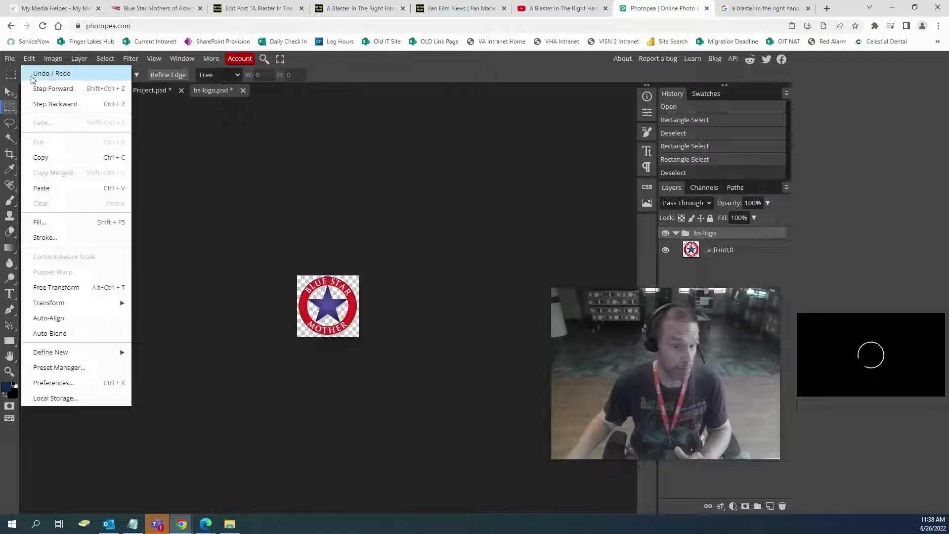
{"action": "left_click", "coordinate": [295, 208]}
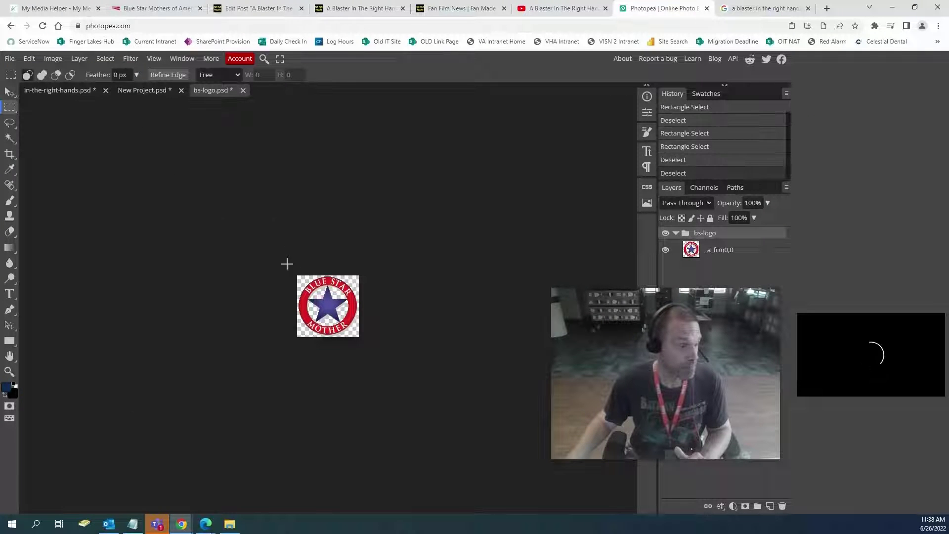
Select the entire logo in the bs-logo document and try to cut it.
{"action": "left_click_drag", "start_coordinate": [297, 275], "coordinate": [359, 322]}
{"action": "left_click", "coordinate": [30, 58]}
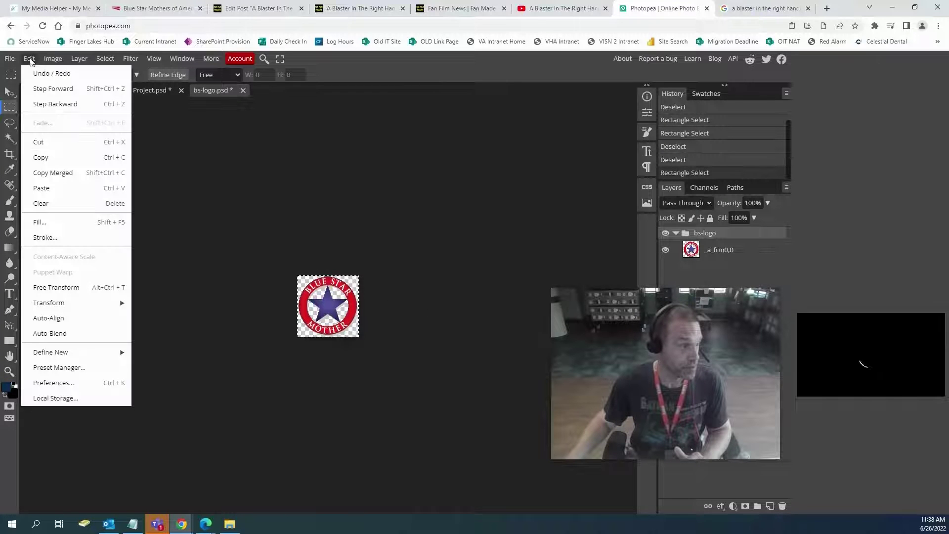
{"action": "left_click", "coordinate": [54, 146]}
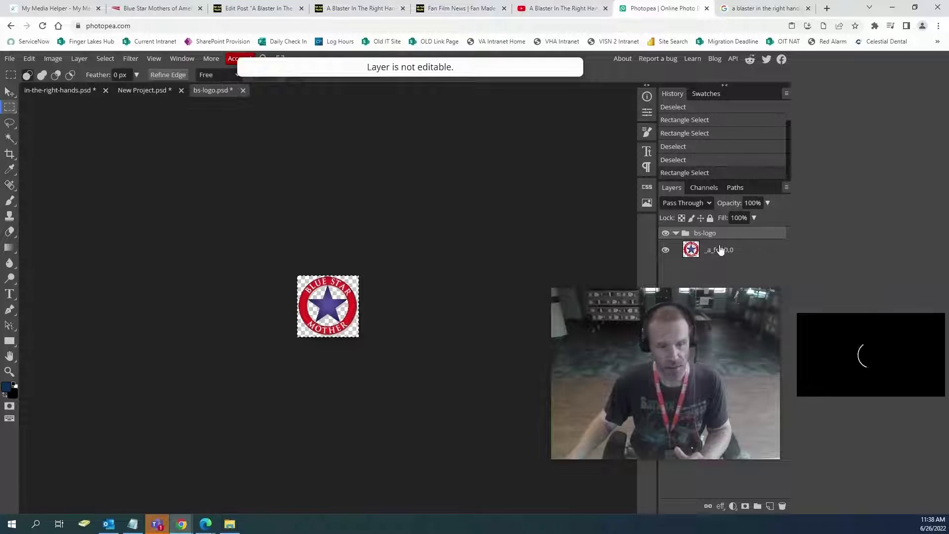
Flatten the bs-logo image starting from its _a_frm0,0 layer, and clear the selection.
{"action": "left_click_drag", "start_coordinate": [708, 304], "coordinate": [500, 96]}
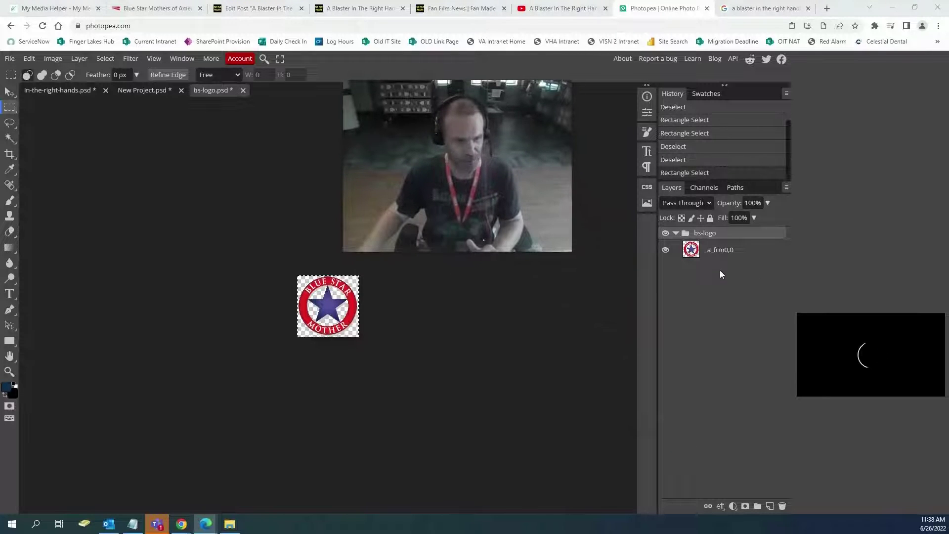
{"action": "right_click", "coordinate": [718, 254]}
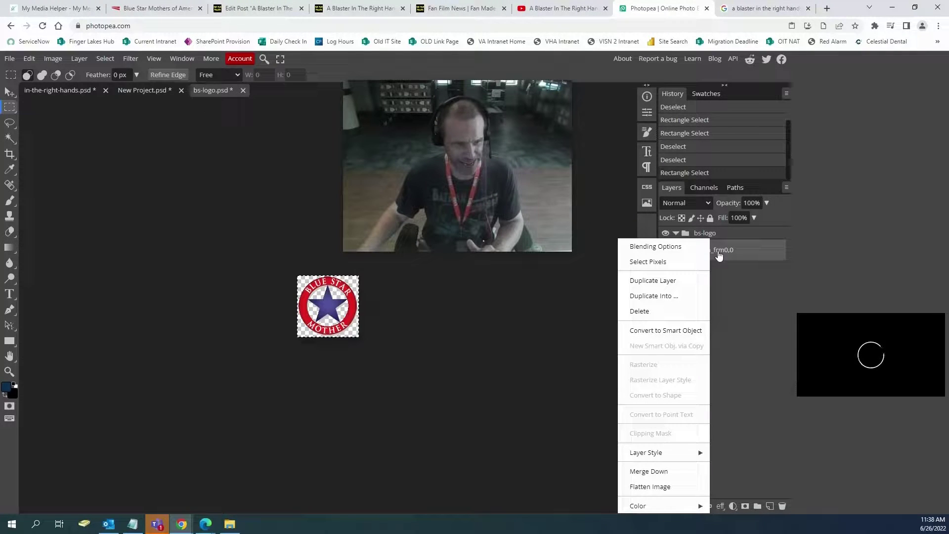
{"action": "left_click", "coordinate": [663, 487]}
{"action": "left_click", "coordinate": [253, 240]}
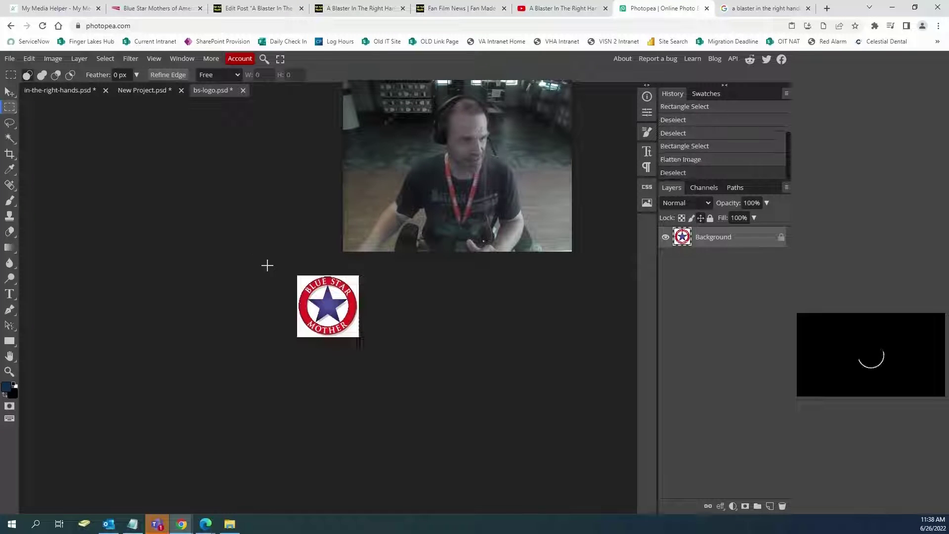
Select the entire flattened logo with a rectangular selection and copy it.
{"action": "right_click", "coordinate": [725, 238]}
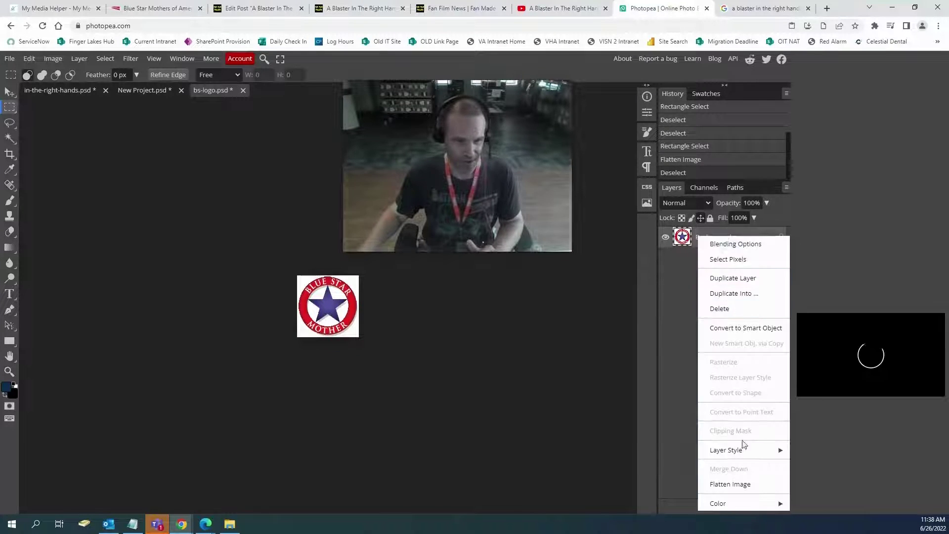
{"action": "left_click", "coordinate": [284, 264]}
{"action": "left_click_drag", "start_coordinate": [284, 263], "coordinate": [486, 432]}
{"action": "left_click", "coordinate": [30, 58]}
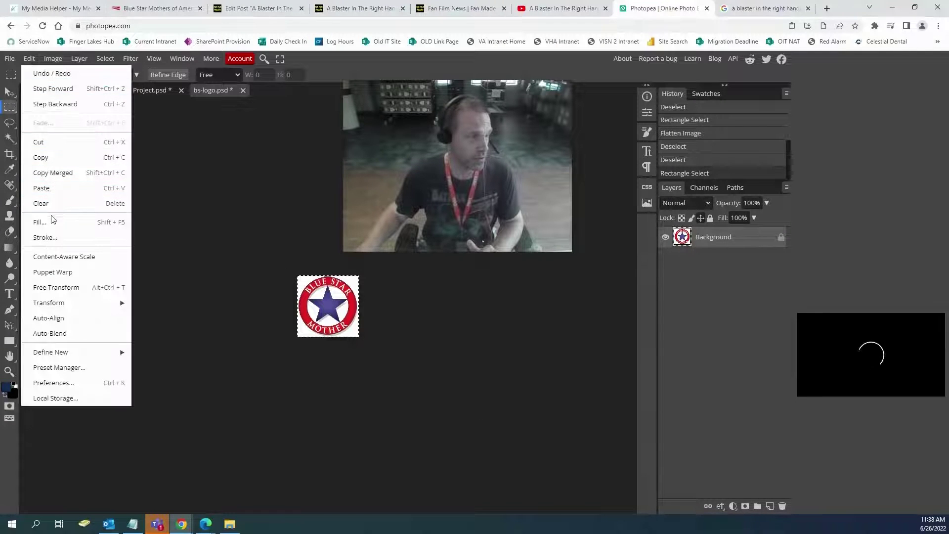
{"action": "left_click", "coordinate": [46, 157]}
Switch to the New Project document and paste the copied logo onto Layer 1.
{"action": "left_click", "coordinate": [141, 92]}
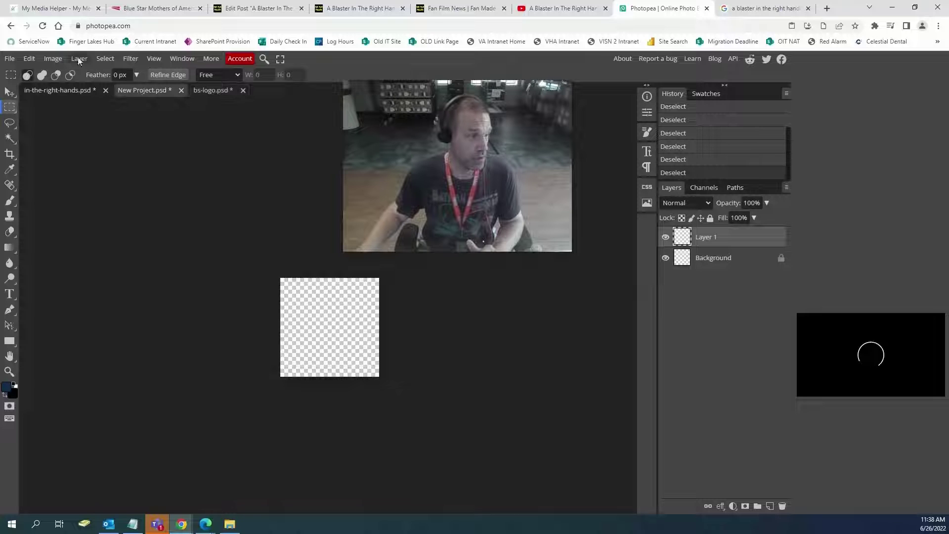
{"action": "left_click", "coordinate": [29, 59]}
{"action": "left_click", "coordinate": [53, 188]}
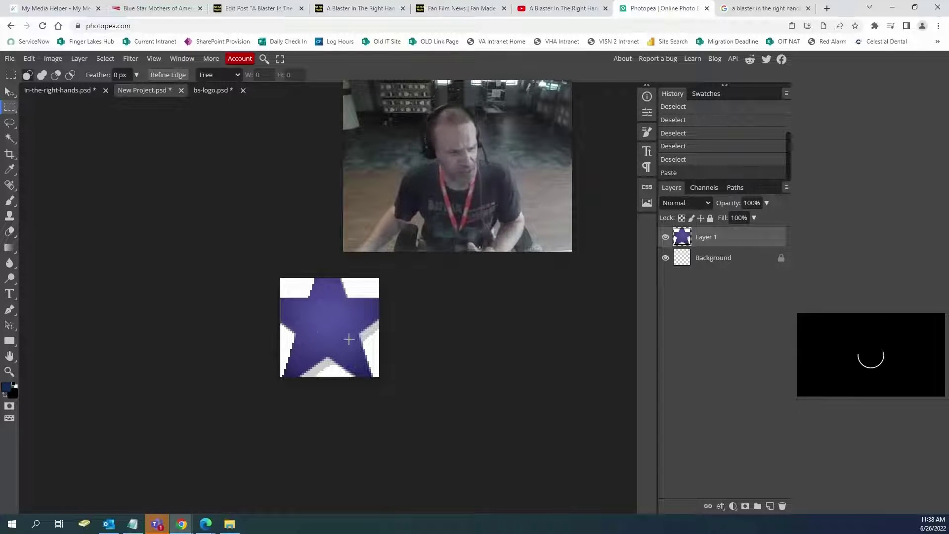
Use Free Transform to shrink the pasted logo to about 70% and apply the transformation.
{"action": "left_click_drag", "start_coordinate": [438, 149], "coordinate": [634, 311]}
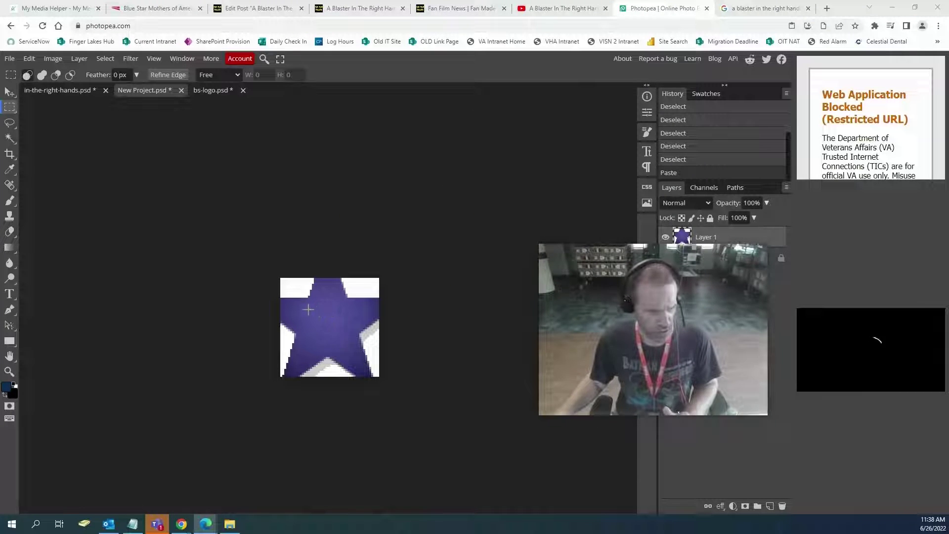
{"action": "left_click_drag", "start_coordinate": [680, 321], "coordinate": [725, 402]}
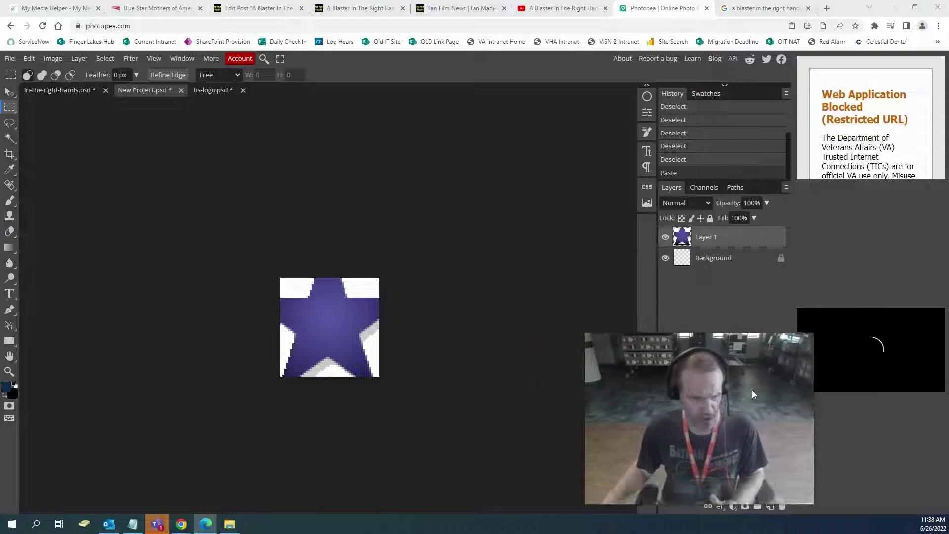
{"action": "right_click", "coordinate": [338, 307]}
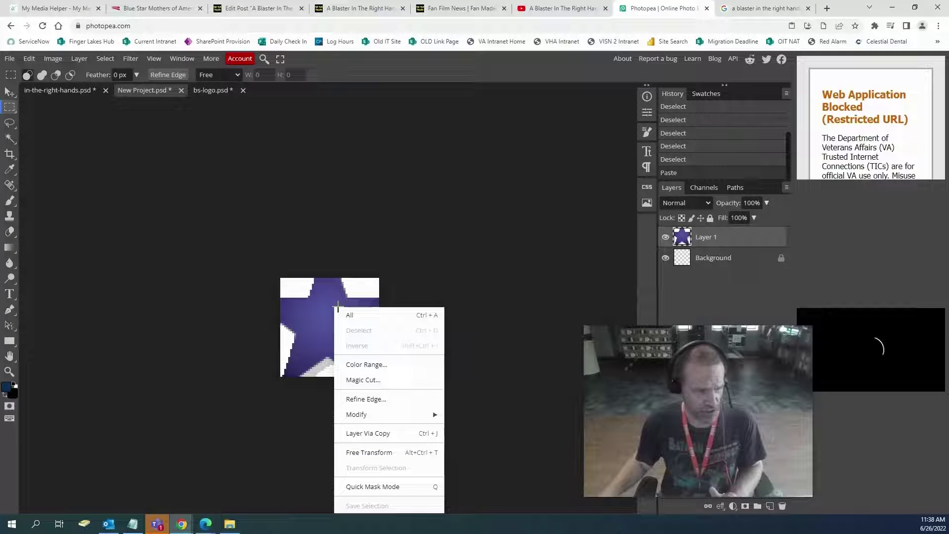
{"action": "left_click", "coordinate": [373, 453]}
{"action": "left_click_drag", "start_coordinate": [453, 202], "coordinate": [376, 336]}
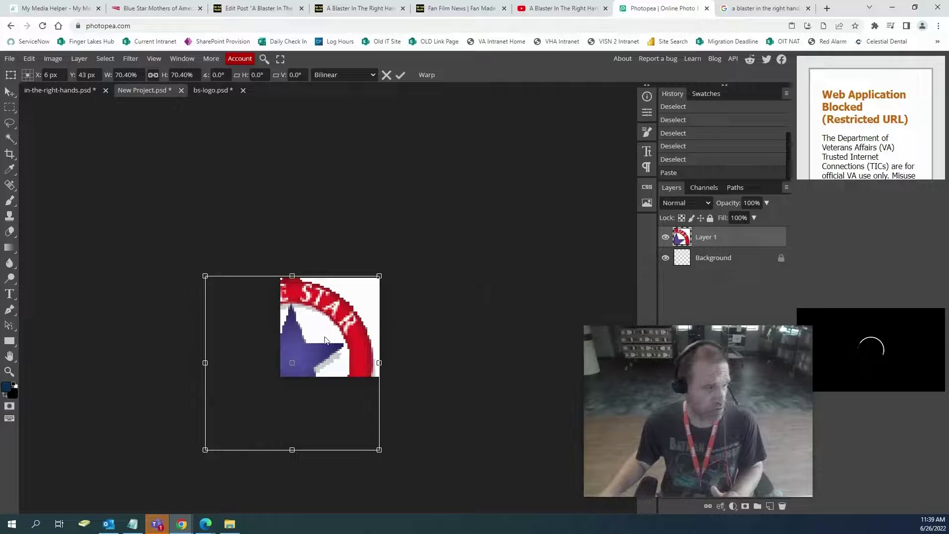
{"action": "left_click", "coordinate": [29, 59]}
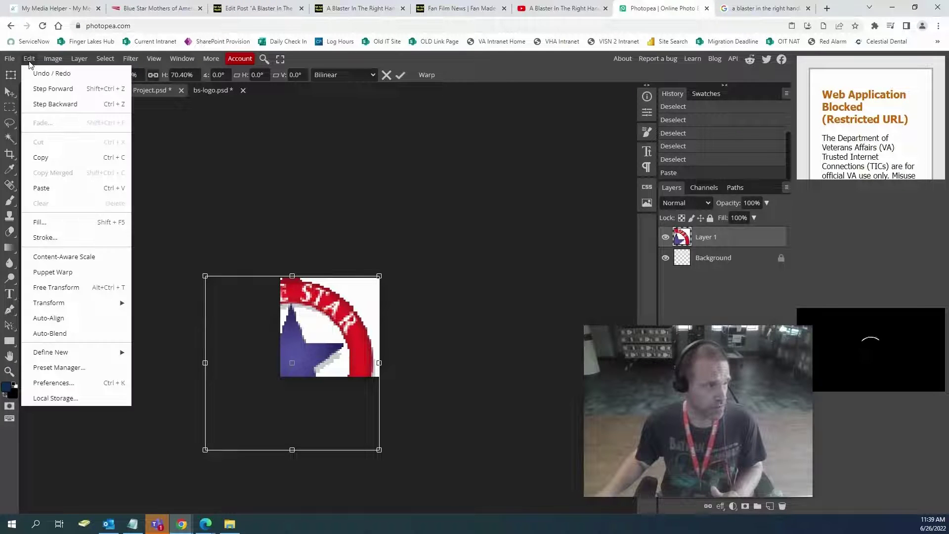
{"action": "left_click", "coordinate": [9, 108]}
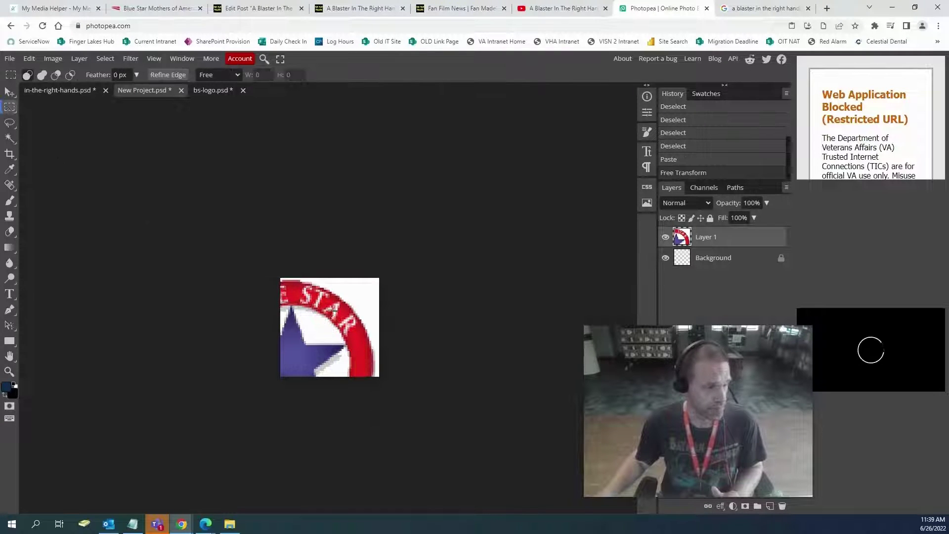
Free Transform the logo again, enlarging it to about 190% (167 px square) and shifting it upward over the canvas.
{"action": "right_click", "coordinate": [340, 315]}
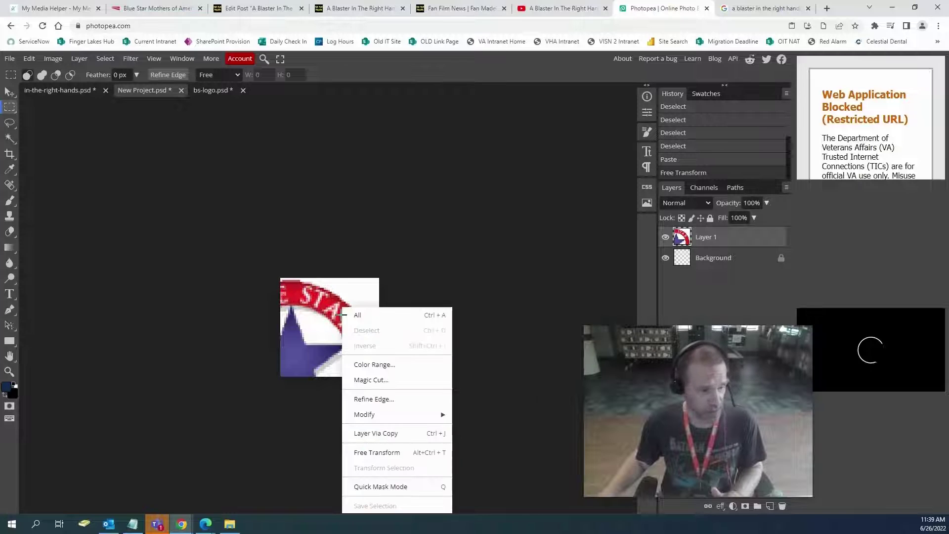
{"action": "left_click", "coordinate": [396, 454]}
{"action": "left_click_drag", "start_coordinate": [379, 363], "coordinate": [534, 354]}
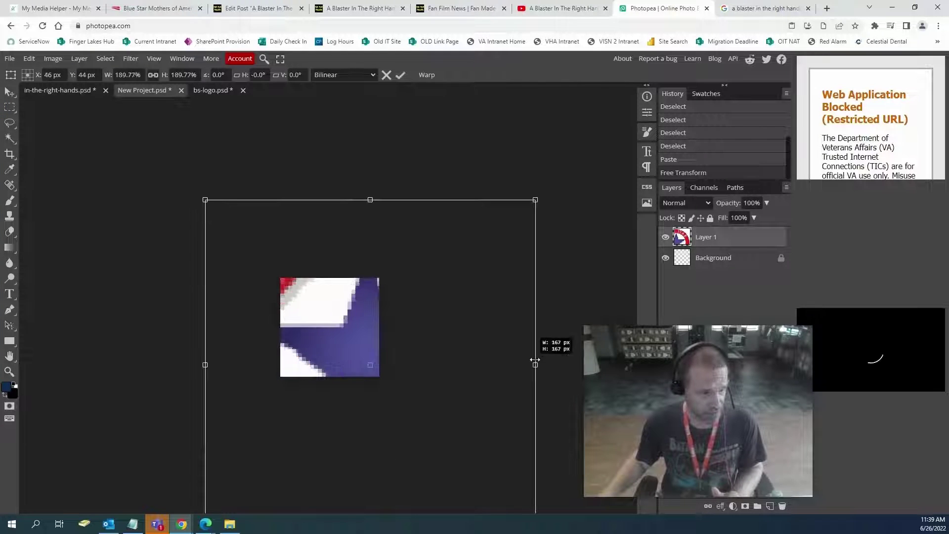
{"action": "left_click_drag", "start_coordinate": [365, 199], "coordinate": [365, 197]}
{"action": "left_click_drag", "start_coordinate": [369, 240], "coordinate": [364, 159]}
Apply the transformation and delete the layer containing the pasted logo.
{"action": "left_click", "coordinate": [30, 59]}
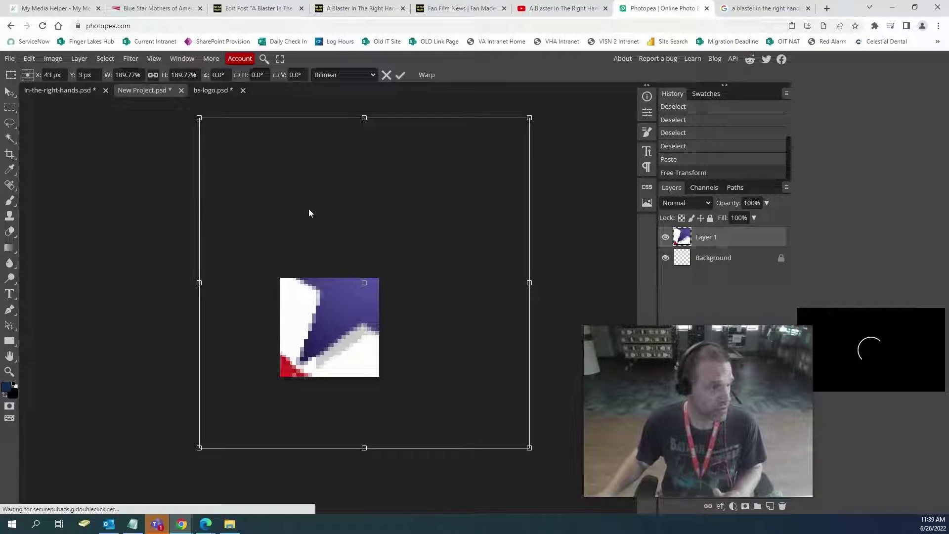
{"action": "key", "text": "Return"}
{"action": "key", "text": "Delete"}
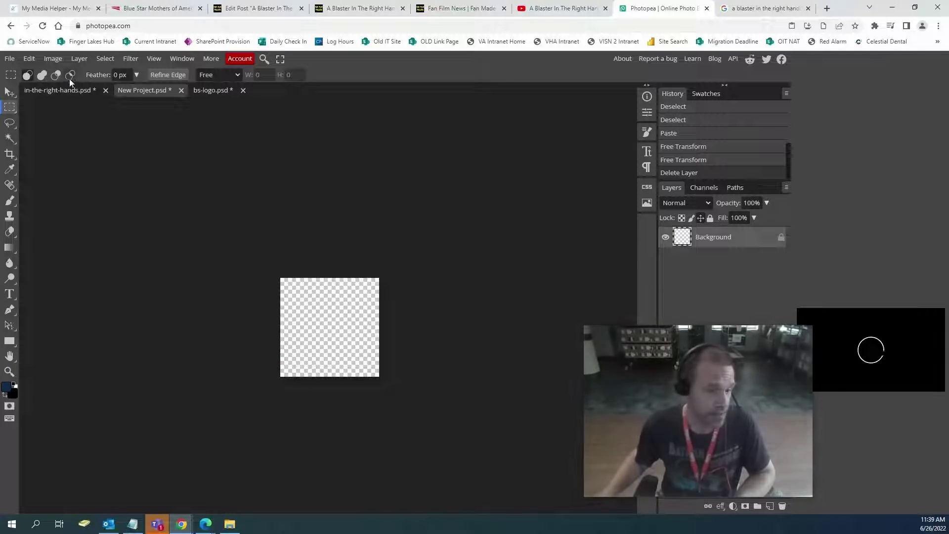
Add a new empty layer above the background and paste the copied logo onto it.
{"action": "left_click", "coordinate": [79, 59]}
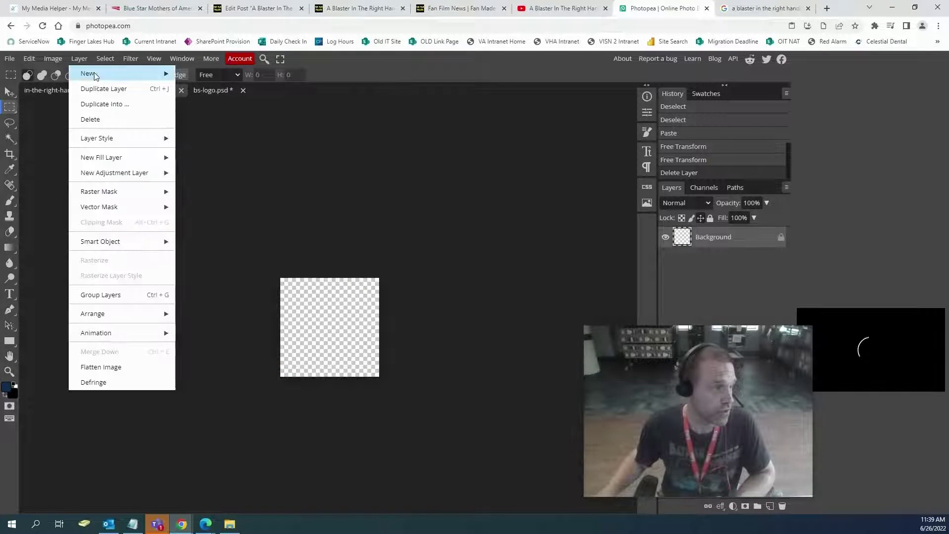
{"action": "mouse_move", "coordinate": [99, 72]}
{"action": "left_click", "coordinate": [196, 74]}
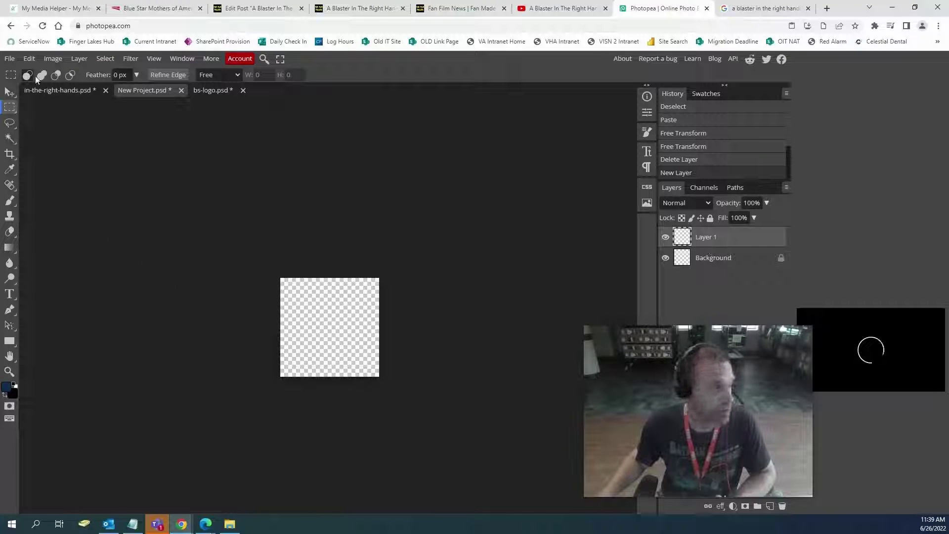
{"action": "left_click", "coordinate": [30, 59]}
{"action": "left_click", "coordinate": [43, 187]}
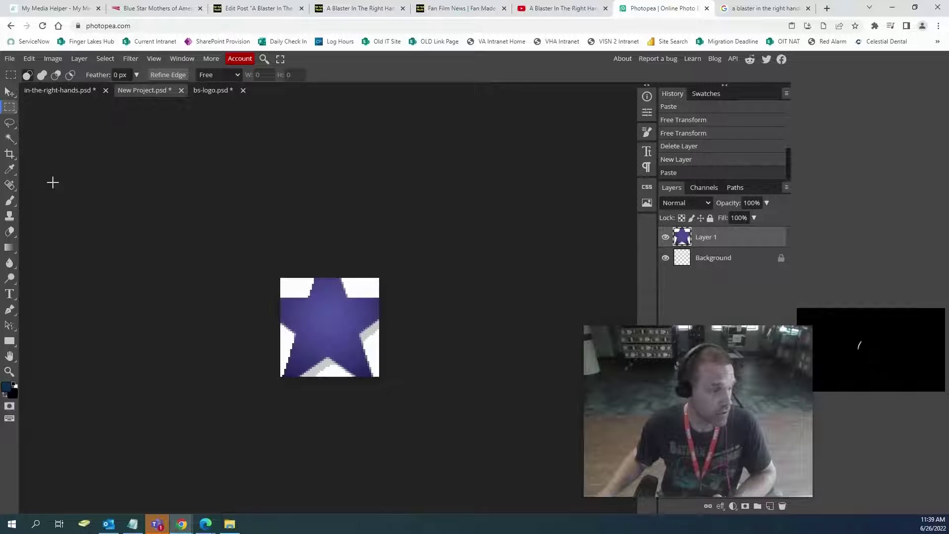
Free Transform the pasted logo and scale it down proportionally, trying 50%, 45% and 40%.
{"action": "right_click", "coordinate": [316, 315]}
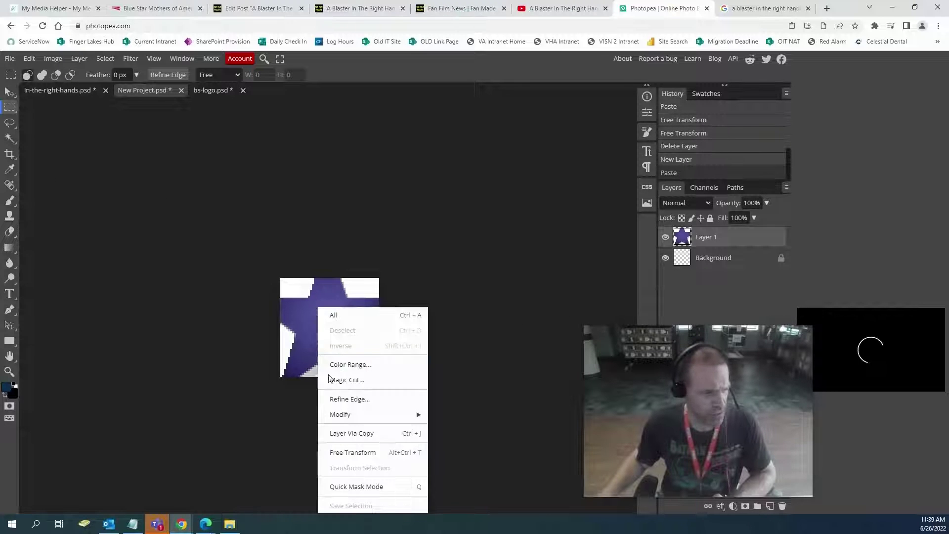
{"action": "left_click", "coordinate": [351, 453]}
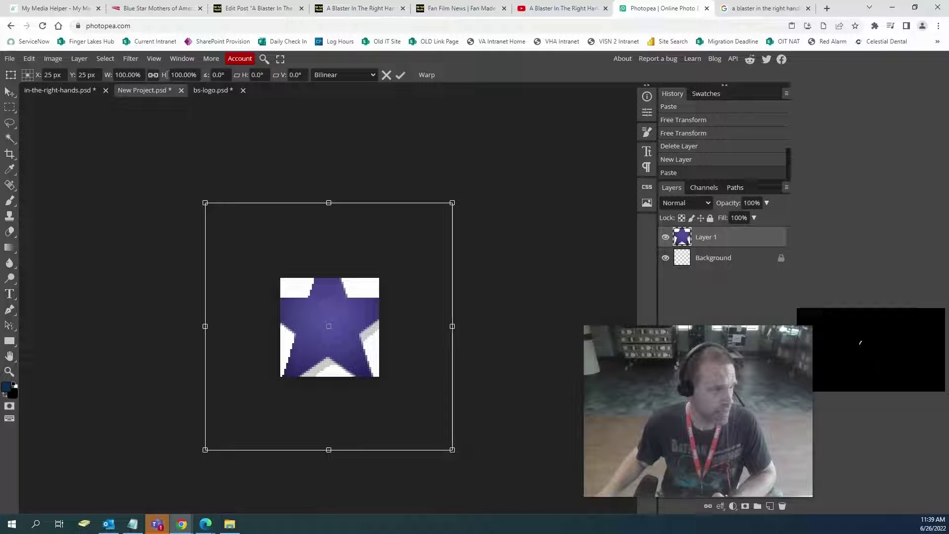
{"action": "left_click", "coordinate": [138, 75]}
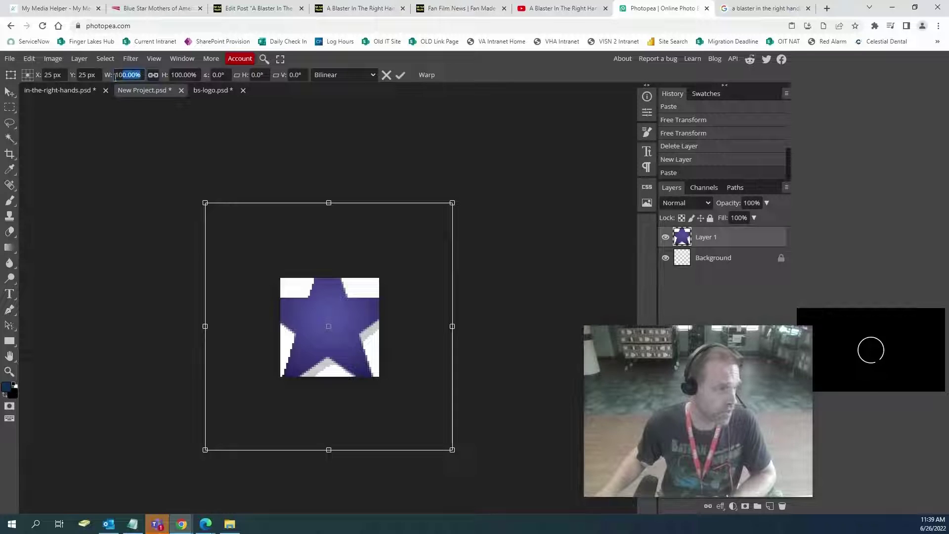
{"action": "type", "text": "50"}
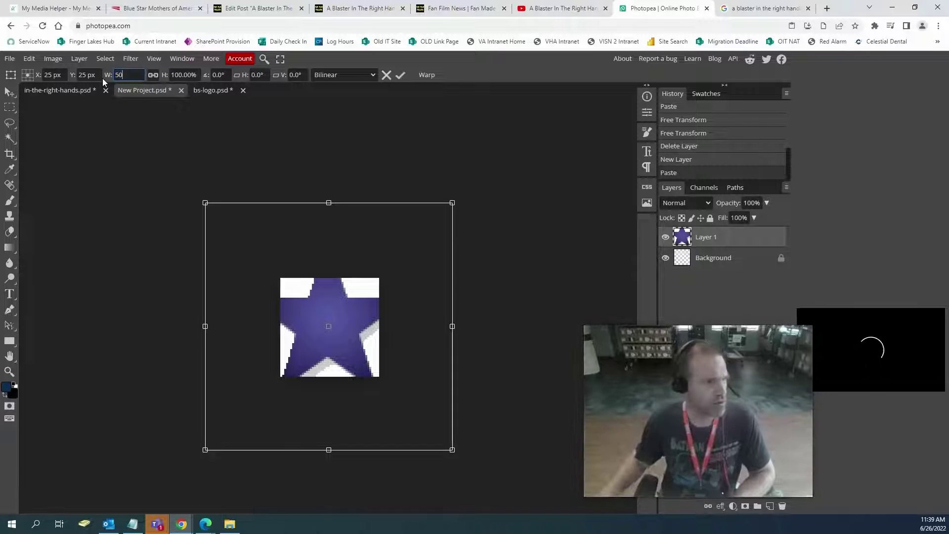
{"action": "left_click", "coordinate": [198, 76]}
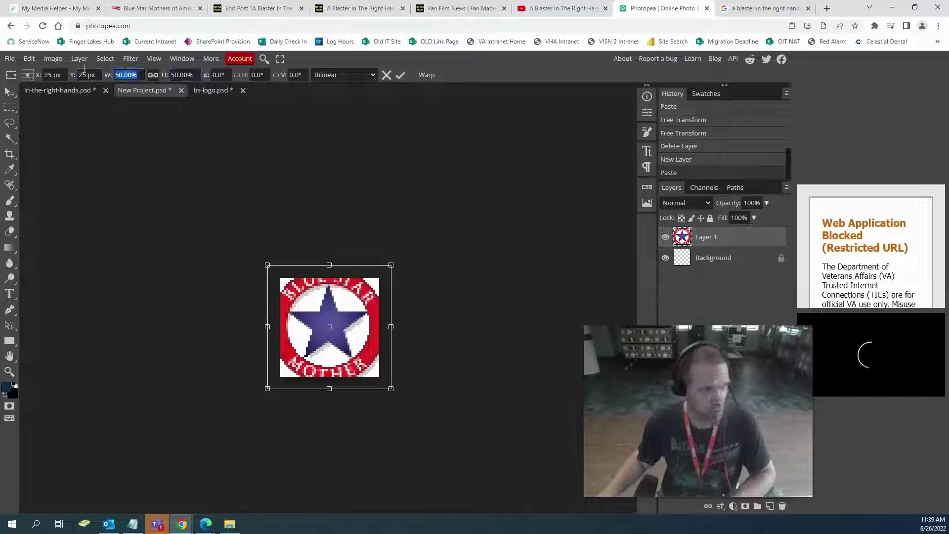
{"action": "type", "text": "45"}
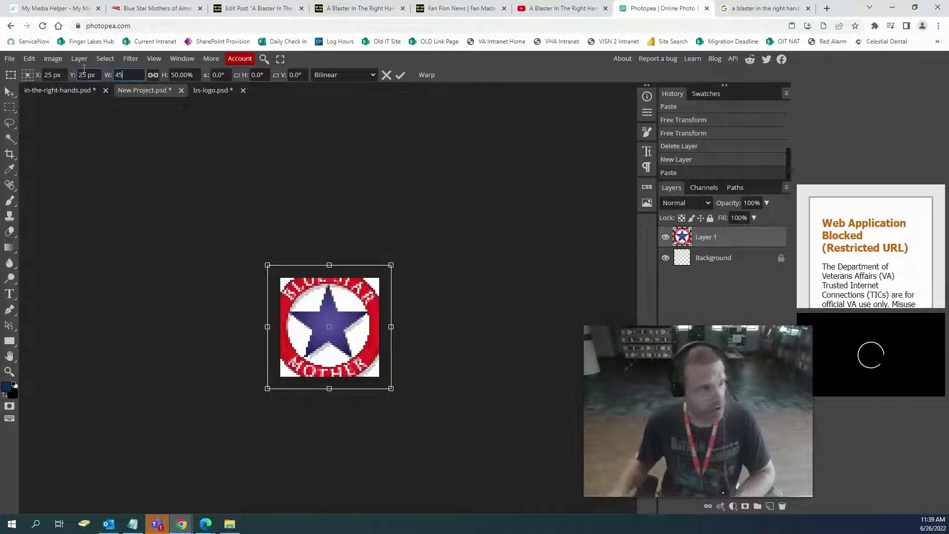
{"action": "left_click", "coordinate": [198, 73]}
{"action": "left_click", "coordinate": [142, 75]}
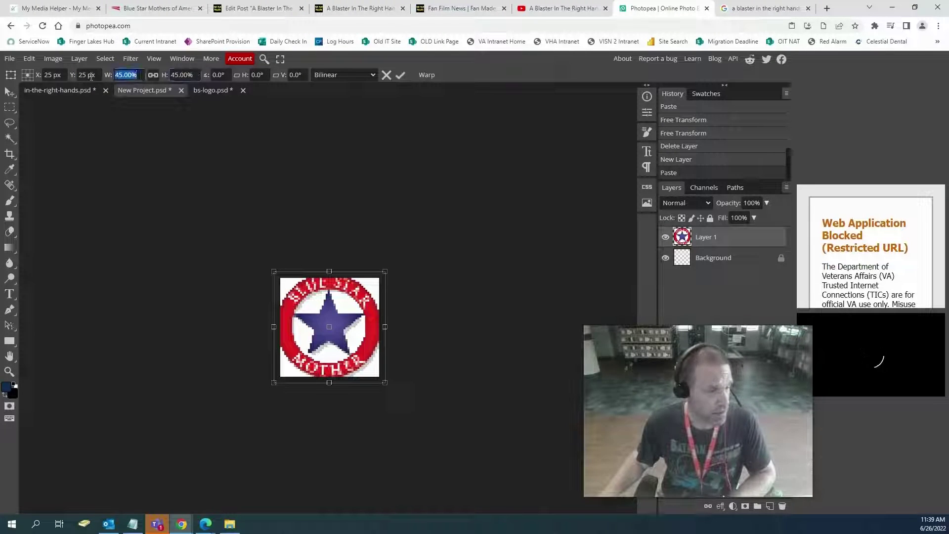
{"action": "type", "text": "40"}
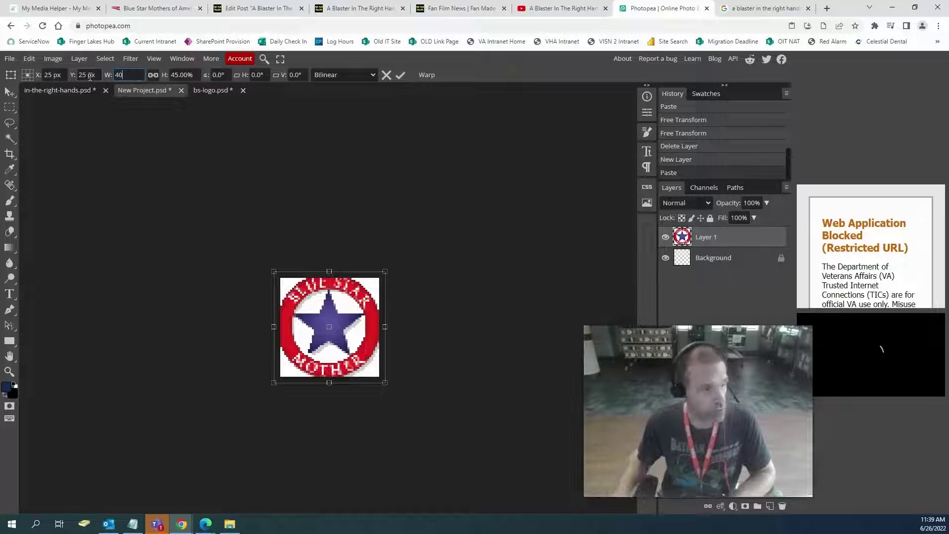
{"action": "left_click", "coordinate": [194, 74]}
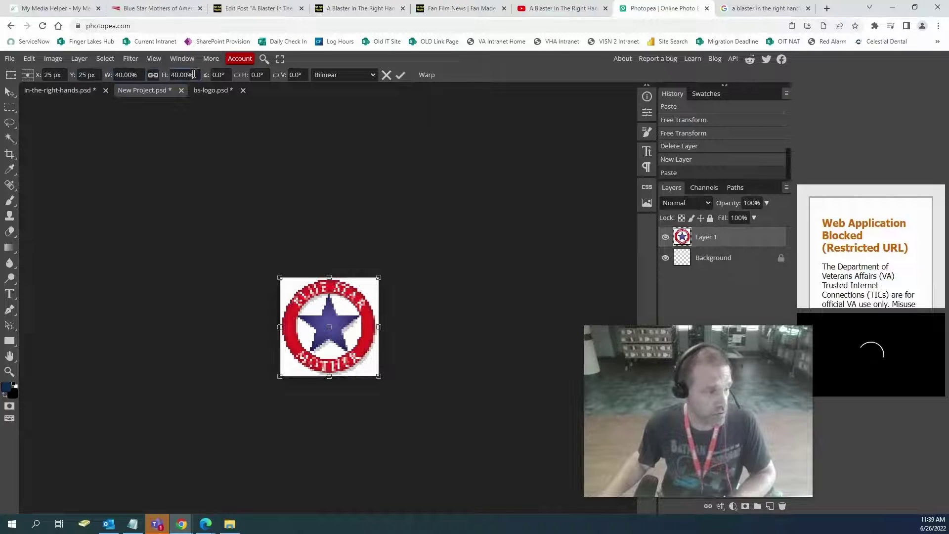
Try smaller proportional scales of 35%, 36% and 37% for the logo.
{"action": "left_click", "coordinate": [142, 74]}
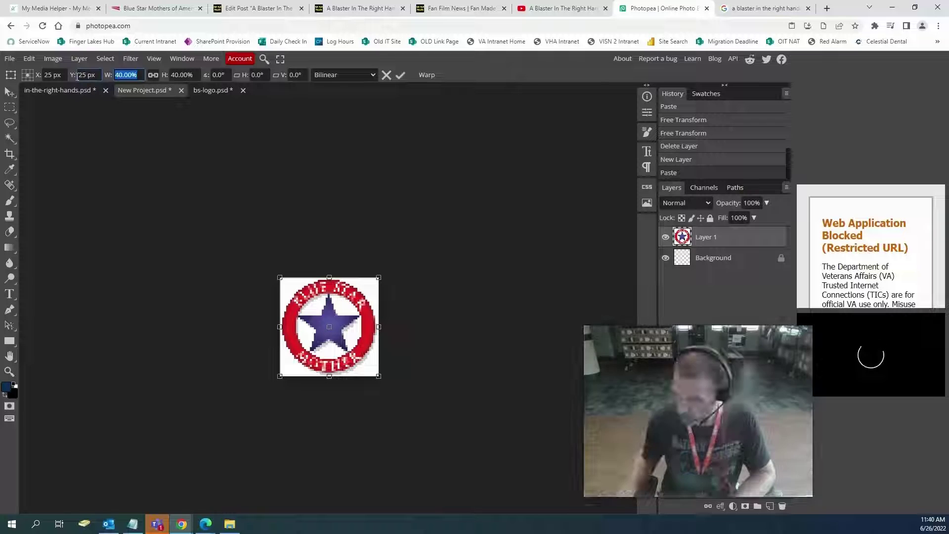
{"action": "type", "text": "35"}
{"action": "left_click", "coordinate": [191, 69]}
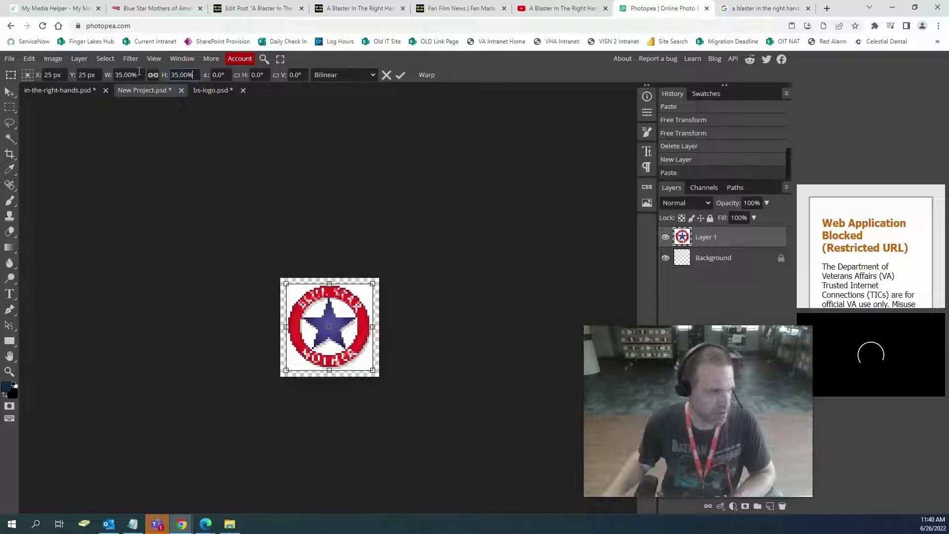
{"action": "key", "text": "shift+Tab"}
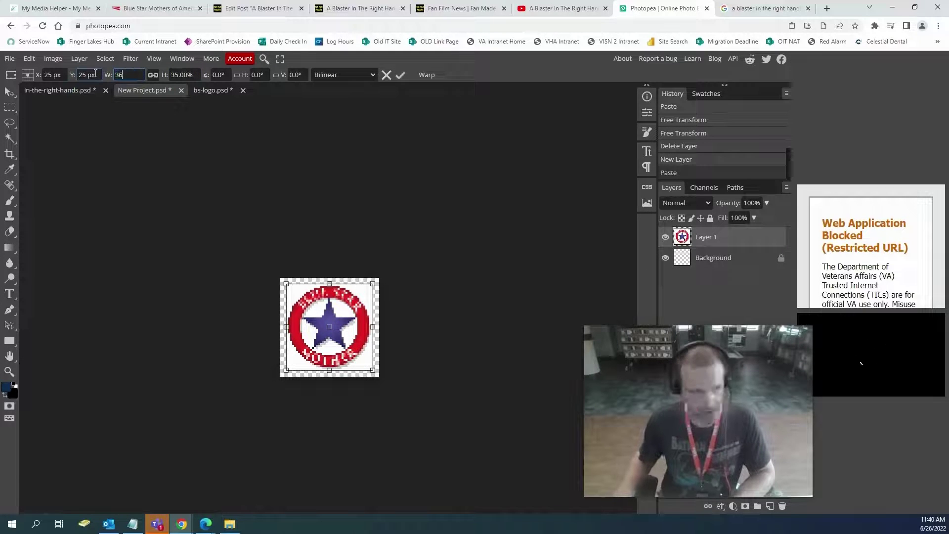
{"action": "left_click", "coordinate": [200, 76]}
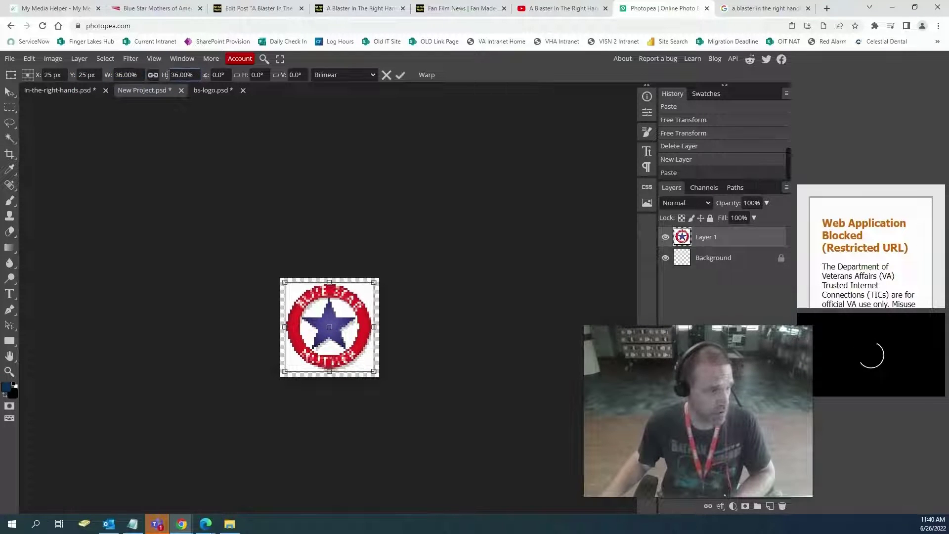
{"action": "left_click", "coordinate": [132, 74]}
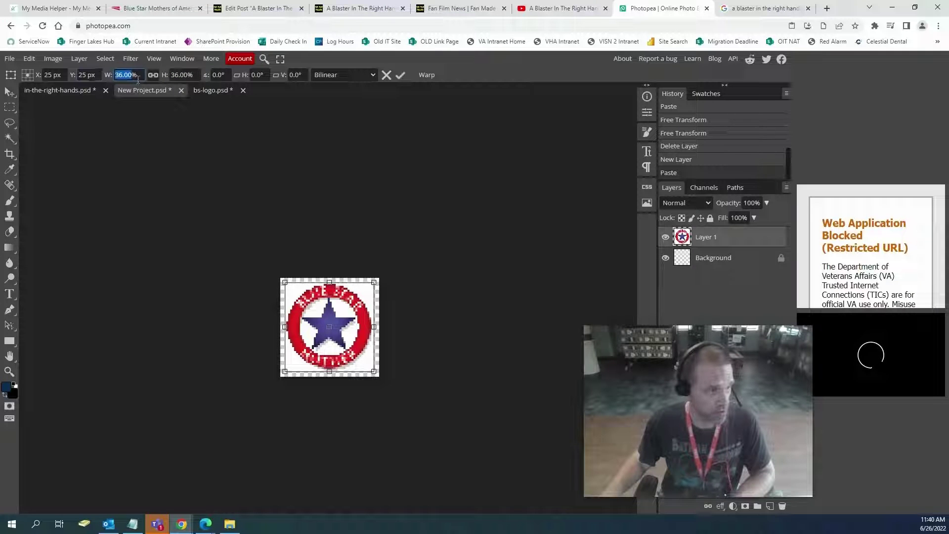
{"action": "type", "text": "3"}
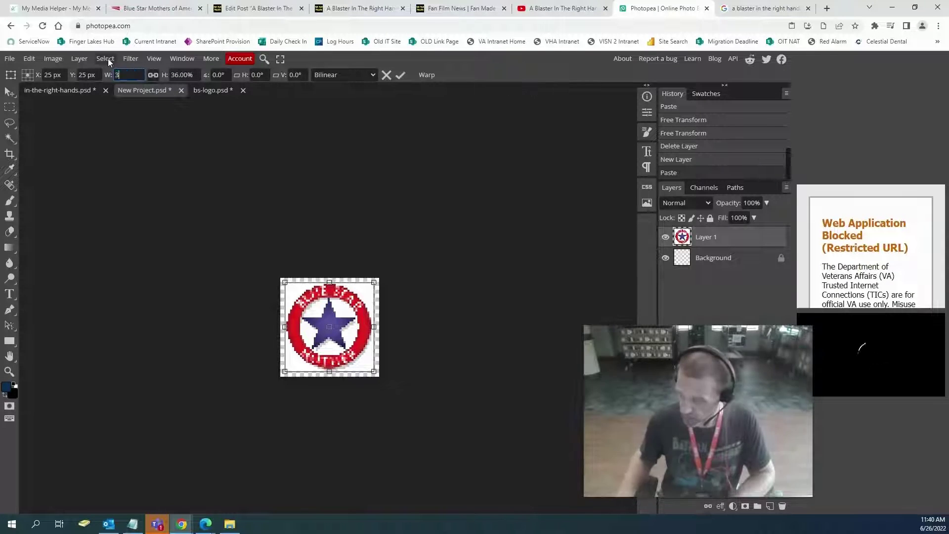
{"action": "type", "text": "7"}
{"action": "left_click", "coordinate": [193, 75]}
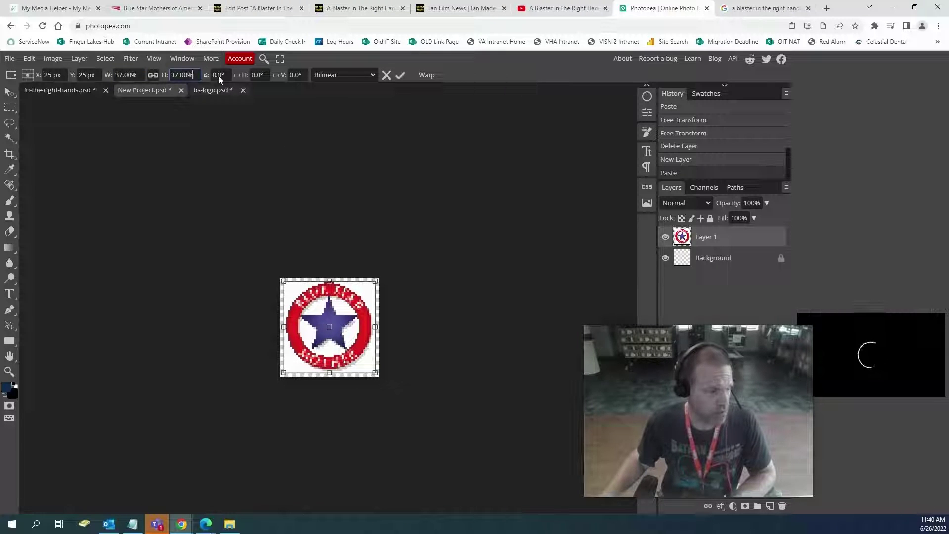
Set the logo's scale to 38% in width and height and apply the transformation.
{"action": "left_click_drag", "start_coordinate": [138, 75], "coordinate": [119, 51]}
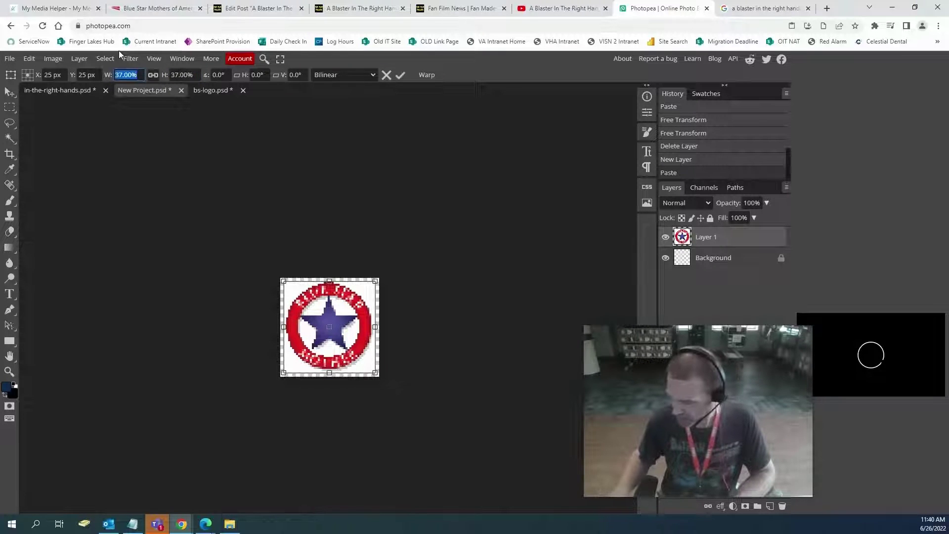
{"action": "type", "text": "38"}
{"action": "left_click", "coordinate": [189, 78]}
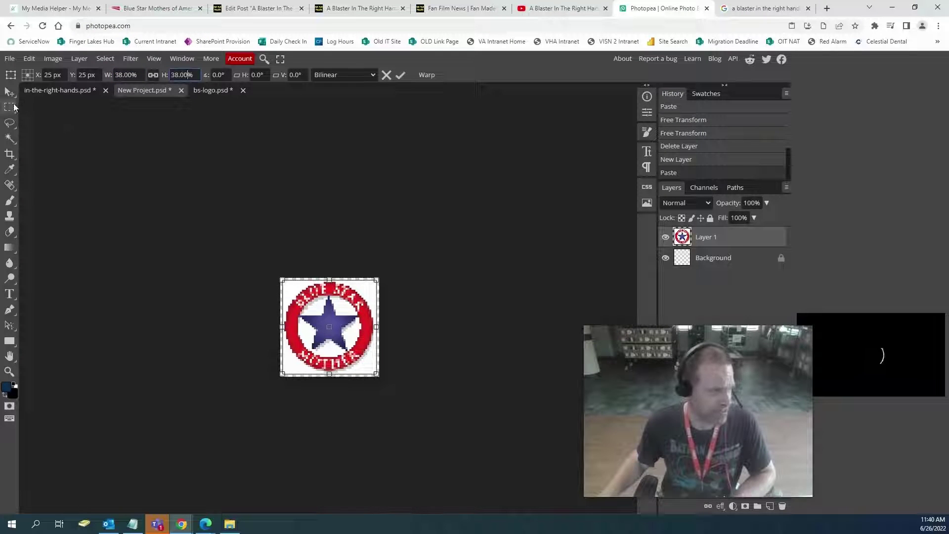
{"action": "left_click", "coordinate": [10, 107]}
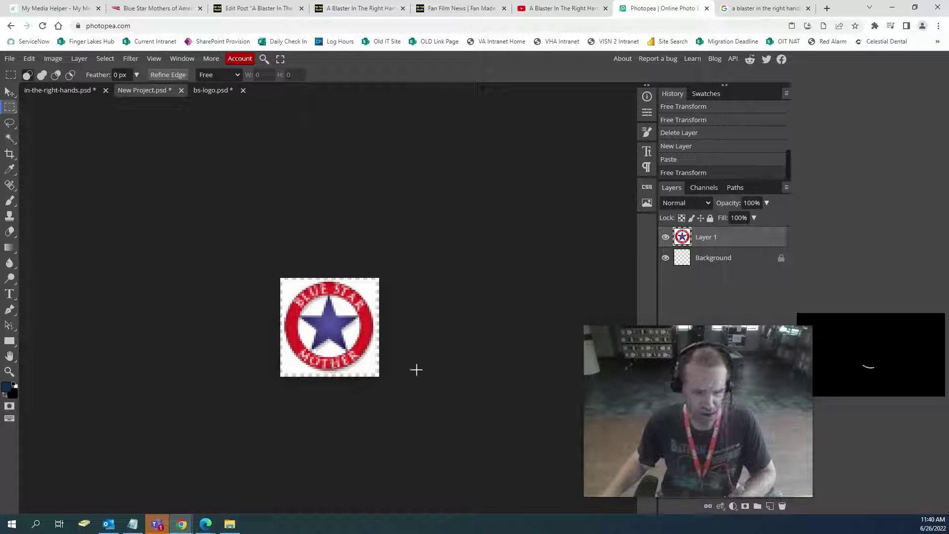
Add a new empty layer between the Background and the logo layer.
{"action": "left_click", "coordinate": [706, 264]}
{"action": "right_click", "coordinate": [706, 264]}
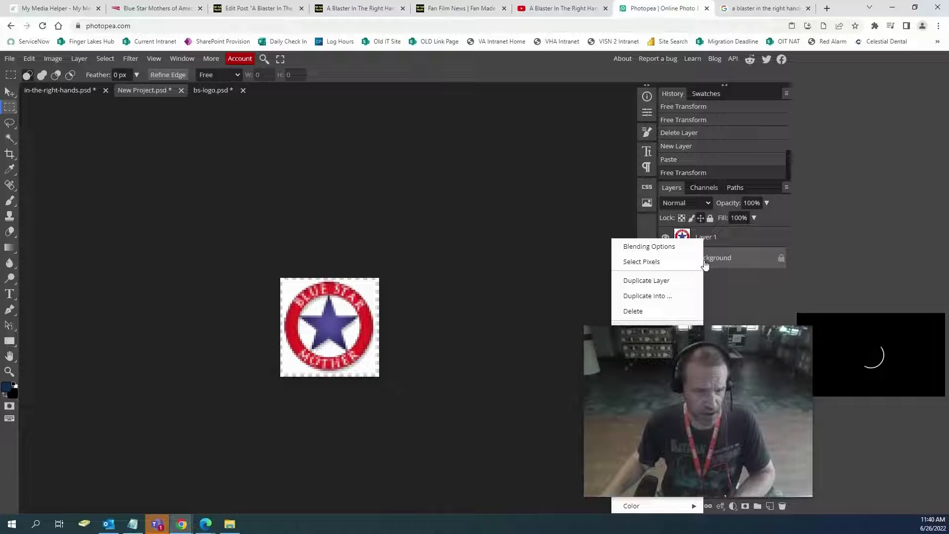
{"action": "left_click", "coordinate": [519, 213]}
{"action": "left_click", "coordinate": [79, 59]}
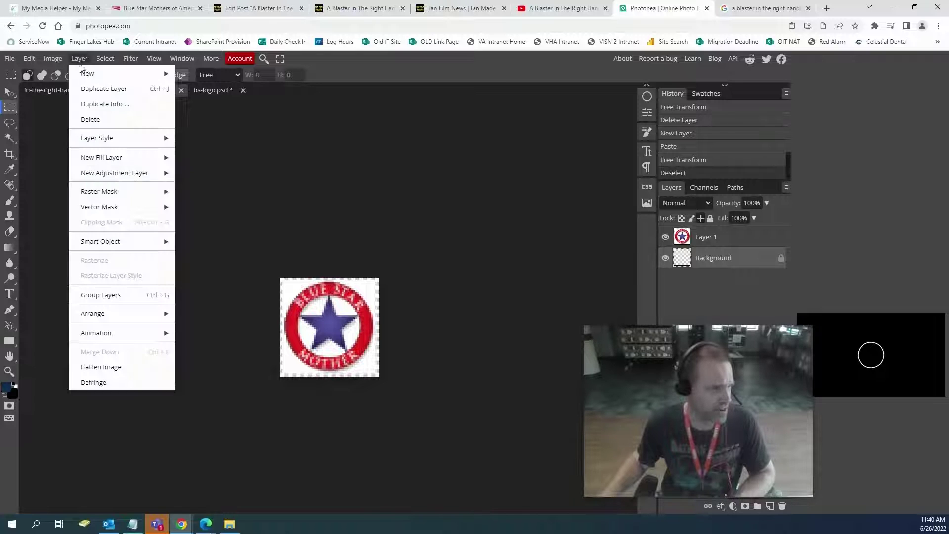
{"action": "mouse_move", "coordinate": [140, 73]}
{"action": "left_click", "coordinate": [212, 73]}
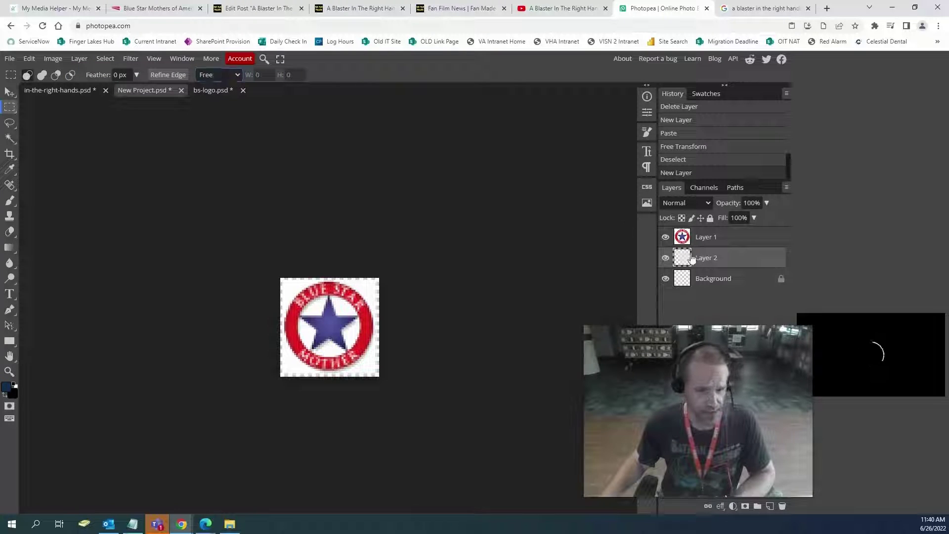
Apply a Color Overlay layer style in white (RGB 255, 255, 255) to the new empty layer.
{"action": "double_click", "coordinate": [726, 261]}
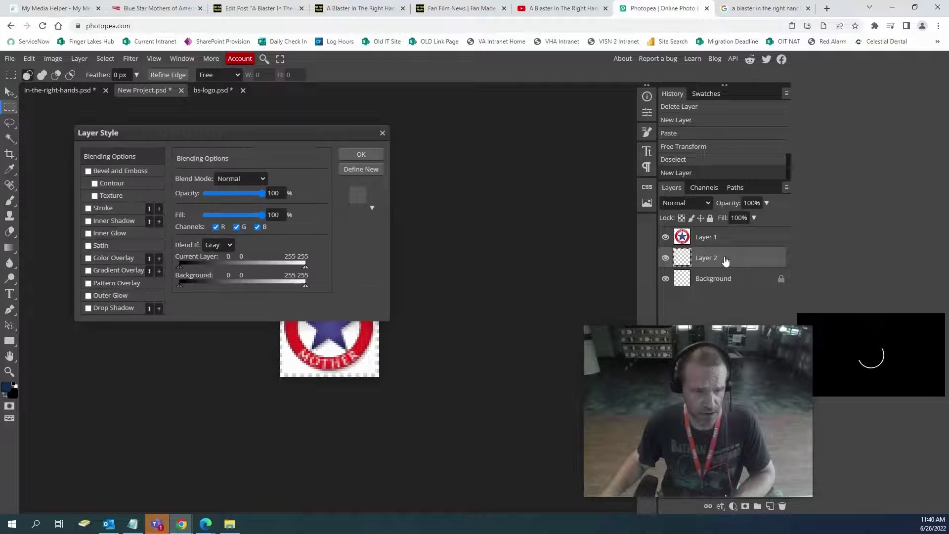
{"action": "left_click", "coordinate": [92, 259]}
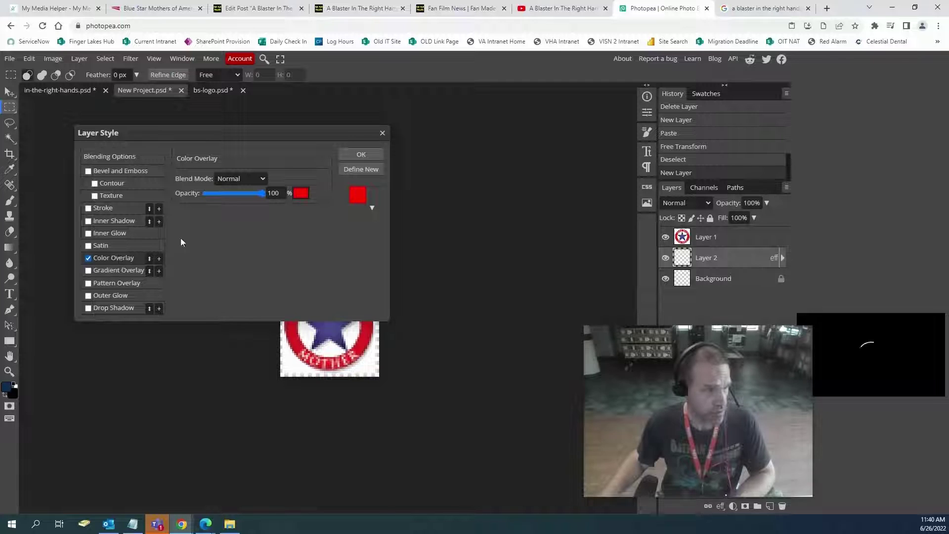
{"action": "left_click", "coordinate": [298, 193]}
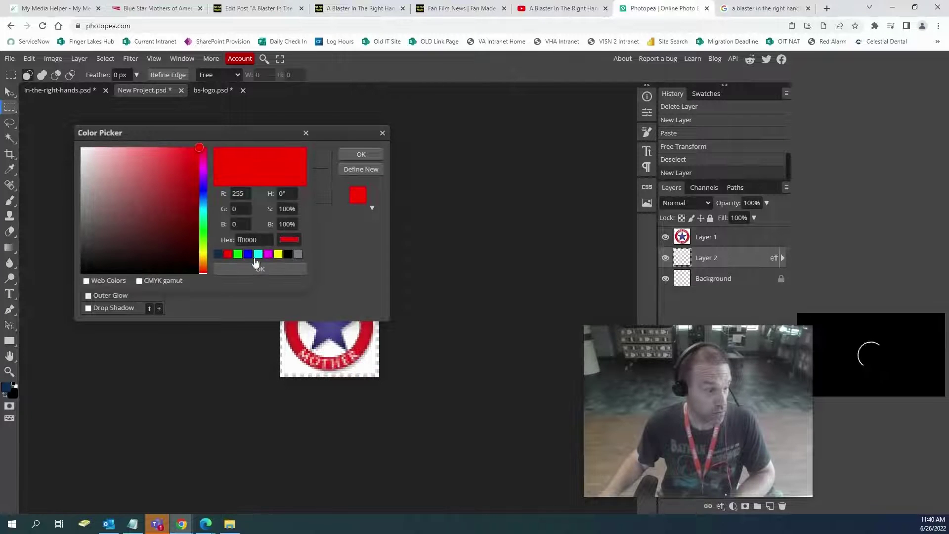
{"action": "left_click", "coordinate": [248, 195]}
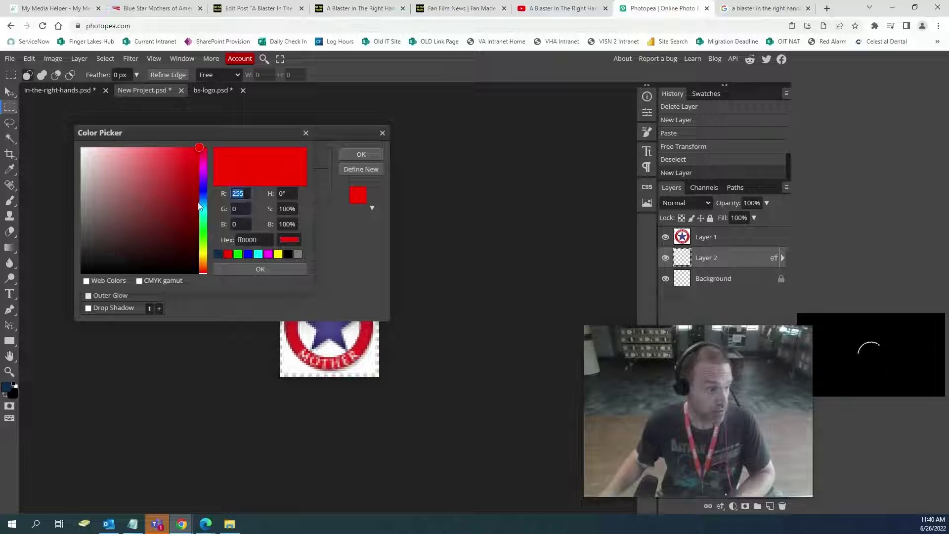
{"action": "left_click", "coordinate": [241, 211]}
{"action": "type", "text": "25"}
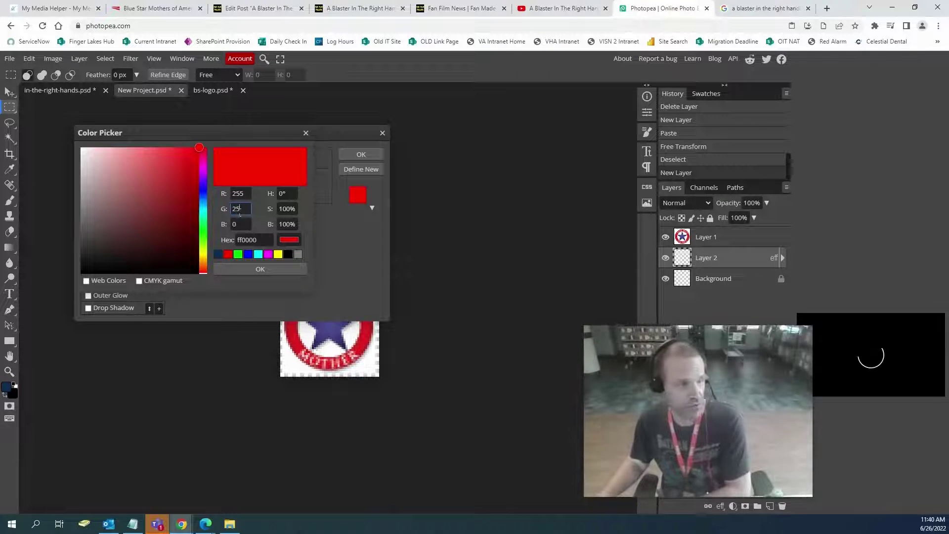
{"action": "type", "text": "5"}
{"action": "left_click", "coordinate": [242, 222]}
{"action": "type", "text": "255"}
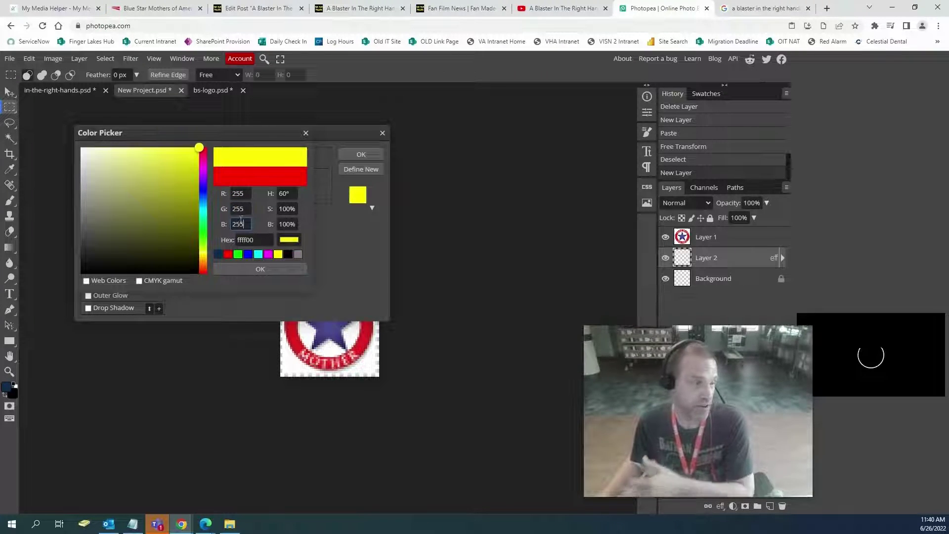
{"action": "left_click", "coordinate": [239, 210]}
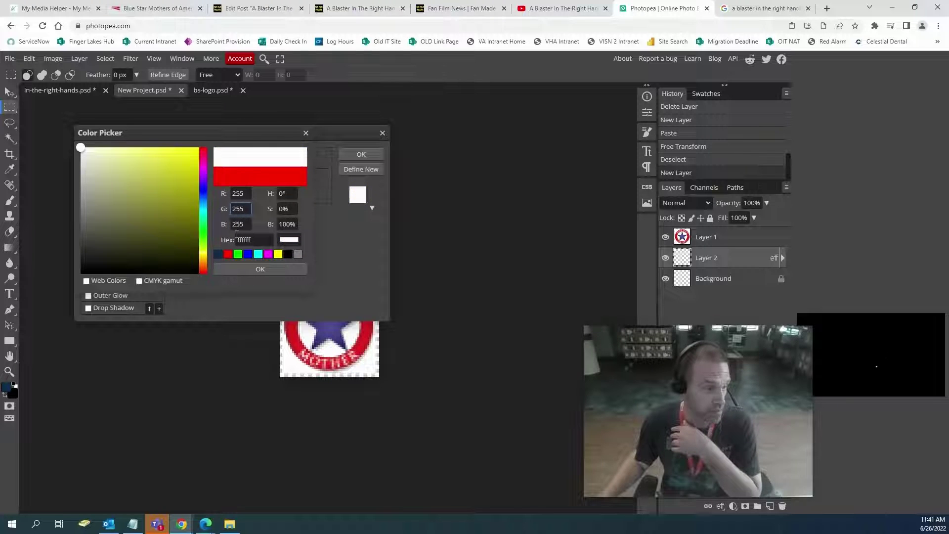
{"action": "left_click", "coordinate": [256, 268]}
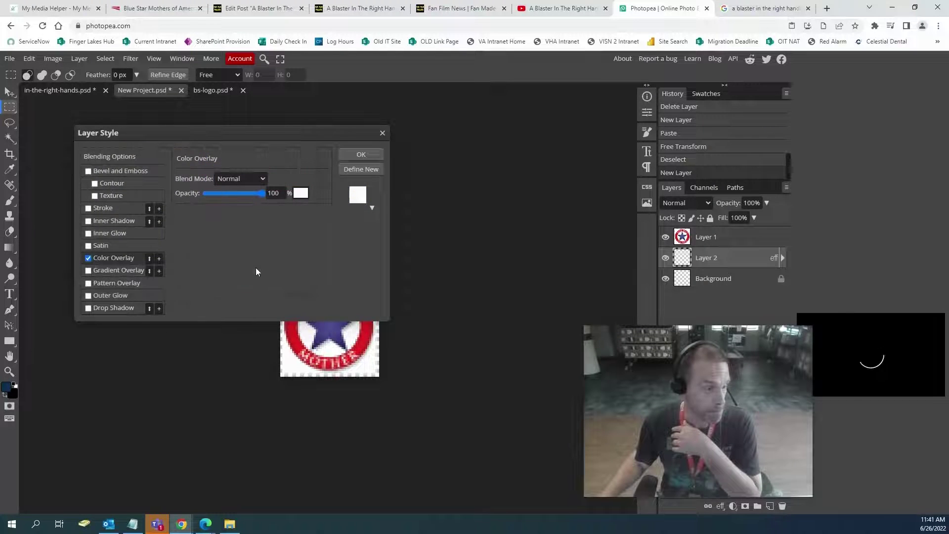
{"action": "left_click", "coordinate": [357, 155]}
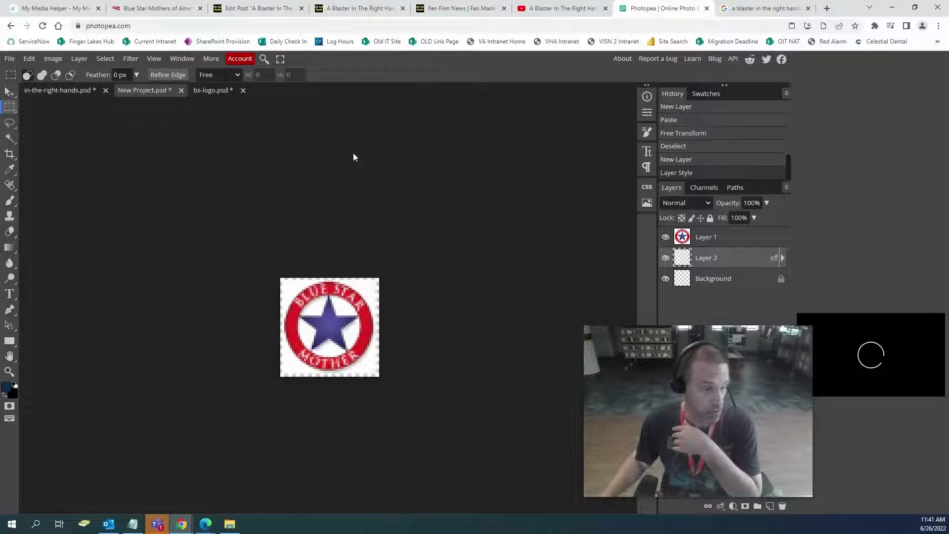
Hide the Background layer and fill the whole canvas area of the layer beneath the logo with white.
{"action": "right_click", "coordinate": [739, 259]}
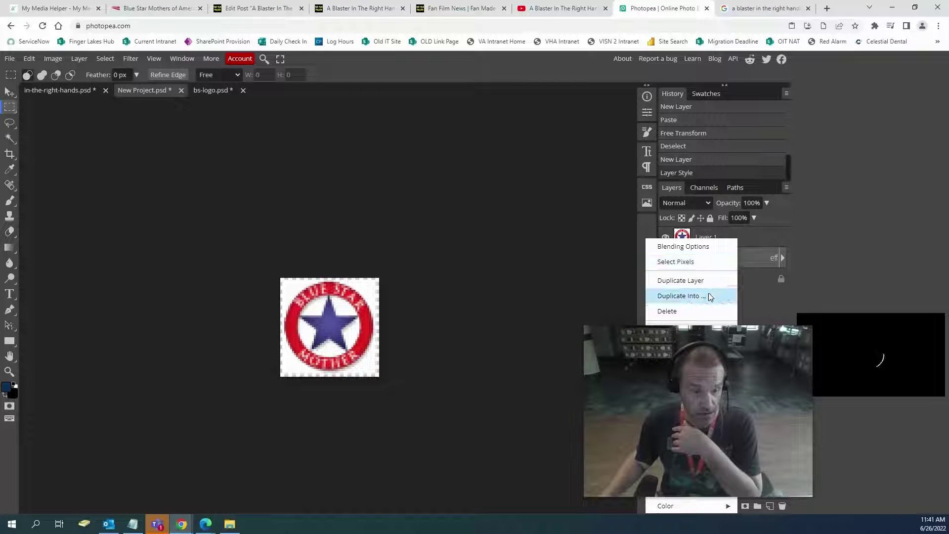
{"action": "left_click", "coordinate": [764, 296]}
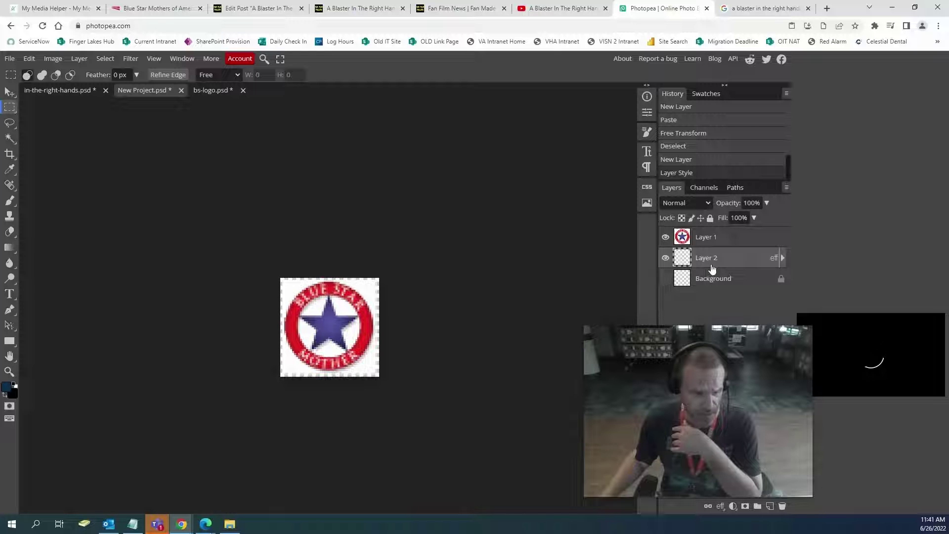
{"action": "left_click_drag", "start_coordinate": [254, 275], "coordinate": [550, 462]}
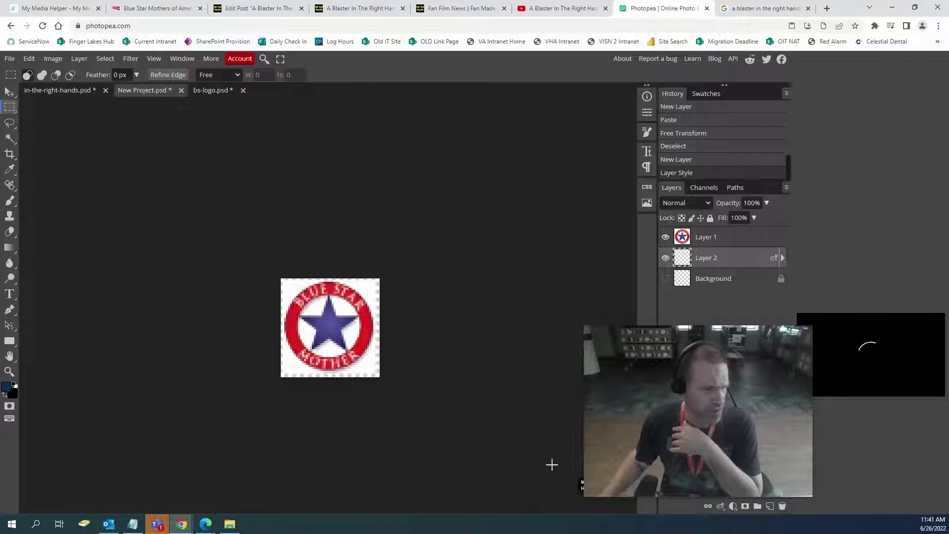
{"action": "left_click", "coordinate": [29, 59]}
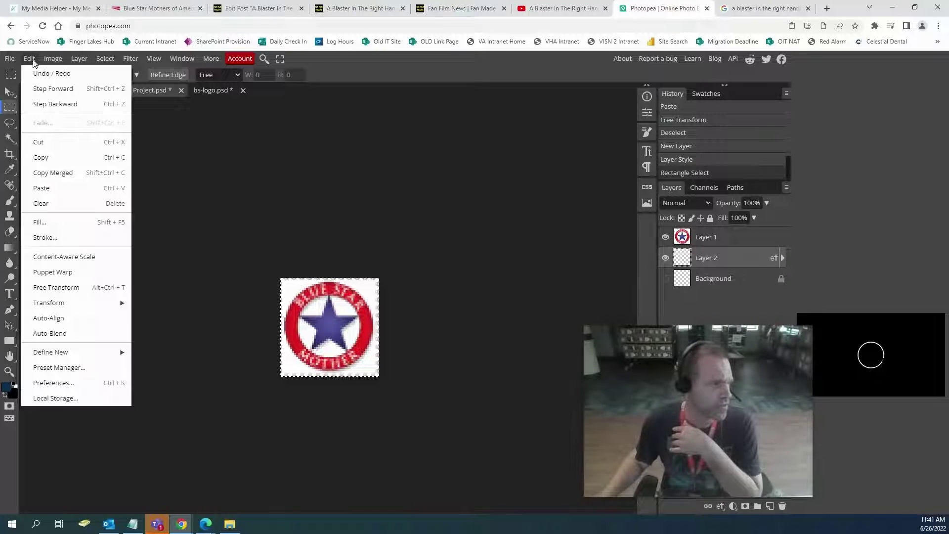
{"action": "left_click", "coordinate": [38, 222]}
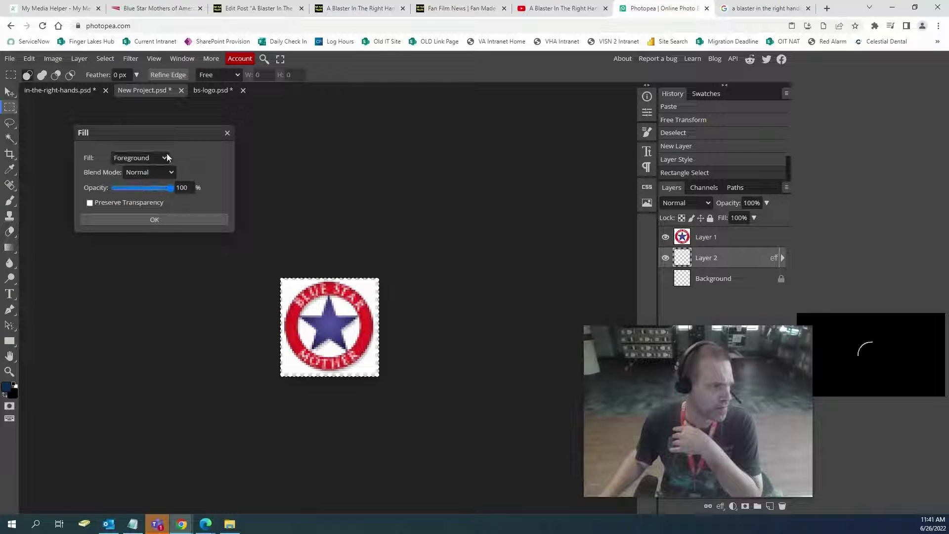
{"action": "left_click", "coordinate": [167, 157]}
{"action": "left_click", "coordinate": [182, 155]}
{"action": "left_click", "coordinate": [166, 157]}
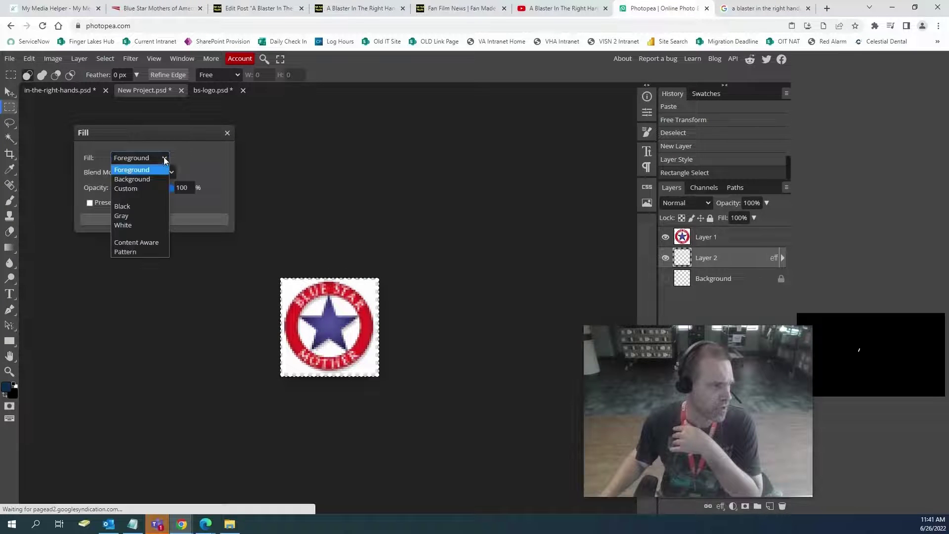
{"action": "left_click", "coordinate": [131, 225]}
{"action": "left_click", "coordinate": [133, 220]}
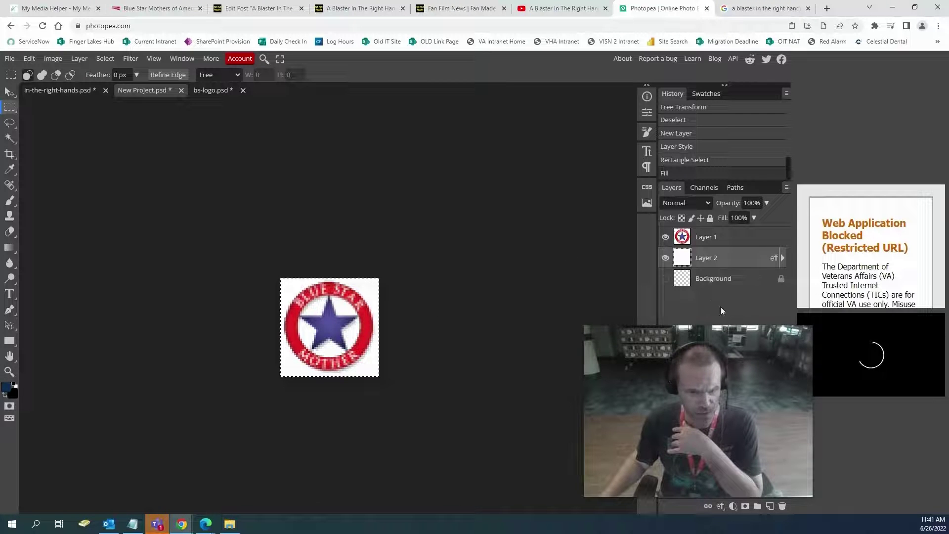
Select the logo layer and try to nudge the logo slightly to the left on the canvas.
{"action": "right_click", "coordinate": [715, 258]}
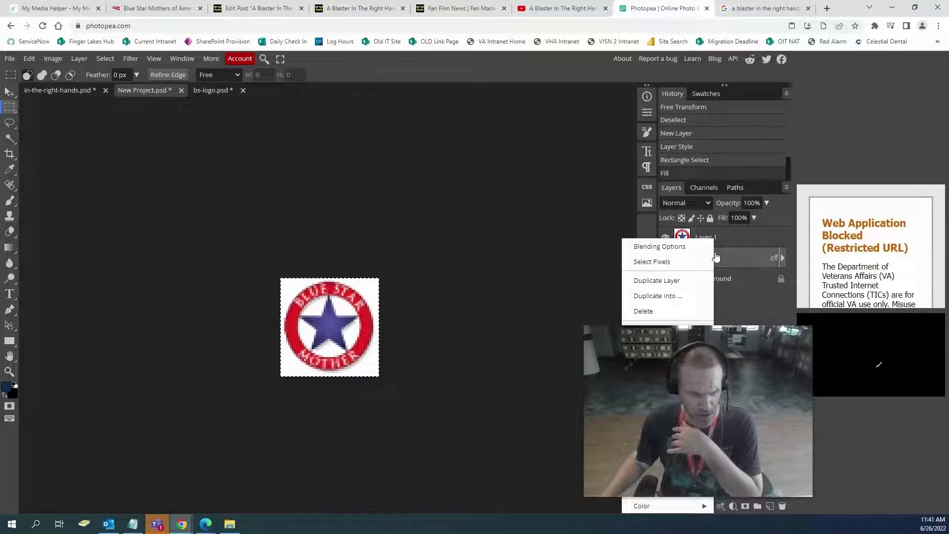
{"action": "left_click", "coordinate": [717, 258]}
{"action": "right_click", "coordinate": [731, 265]}
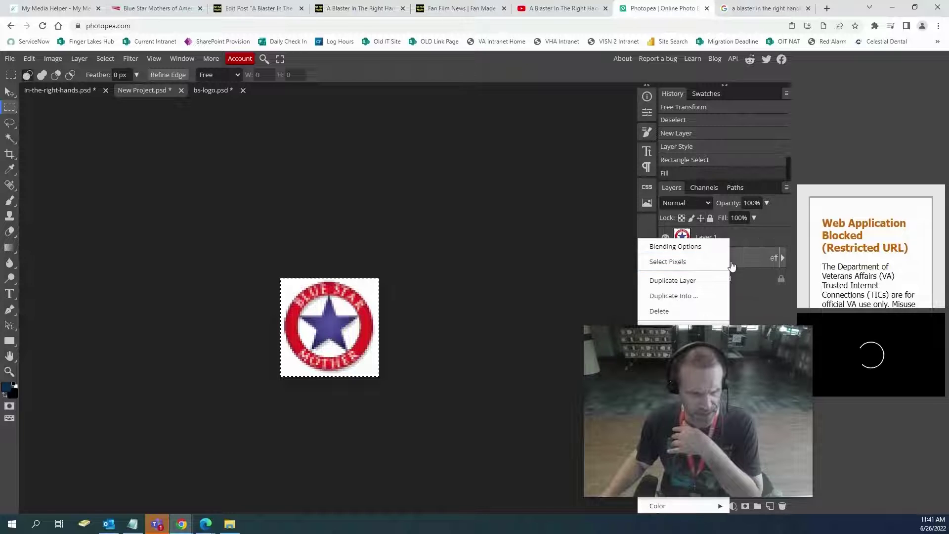
{"action": "left_click", "coordinate": [745, 283]}
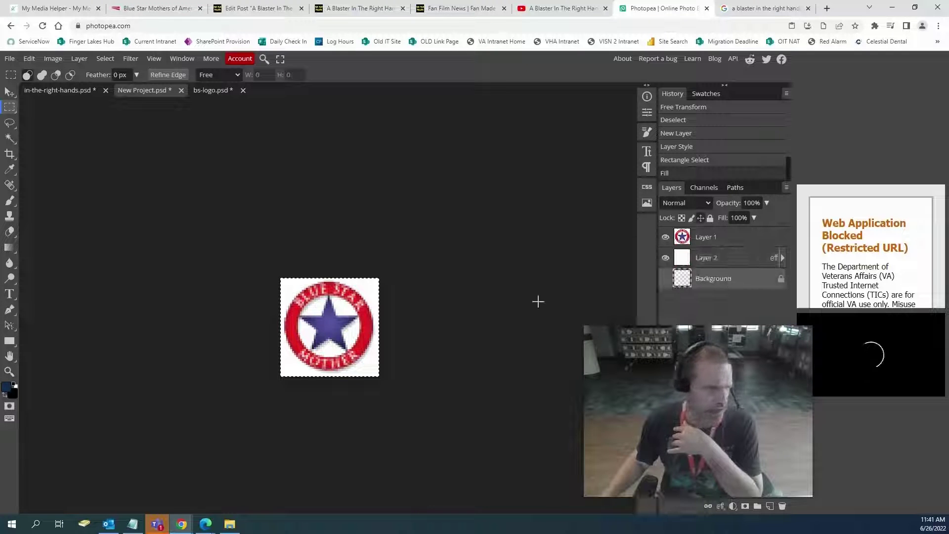
{"action": "left_click", "coordinate": [720, 236]}
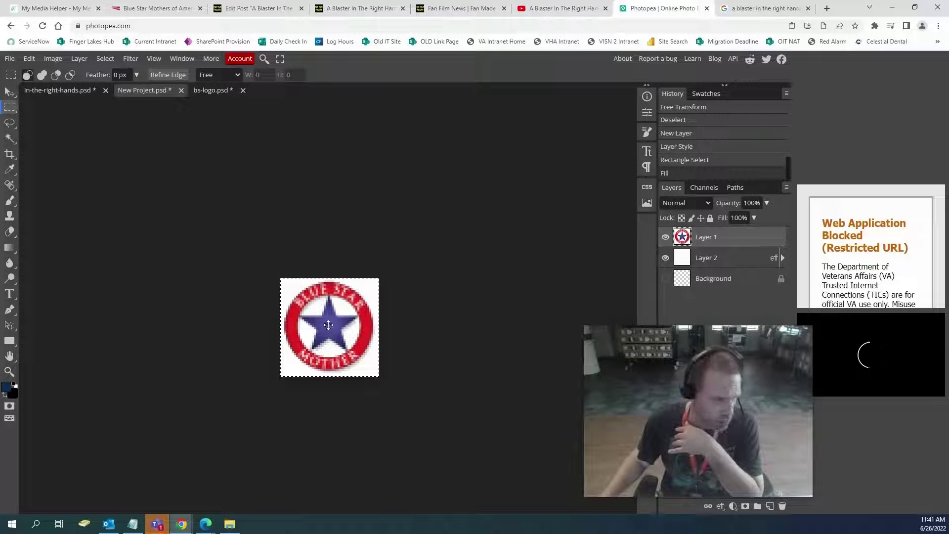
{"action": "mouse_move", "coordinate": [322, 324]}
{"action": "left_mouse_down"}
{"action": "mouse_move", "coordinate": [330, 325]}
{"action": "mouse_move", "coordinate": [320, 326]}
{"action": "left_mouse_up"}
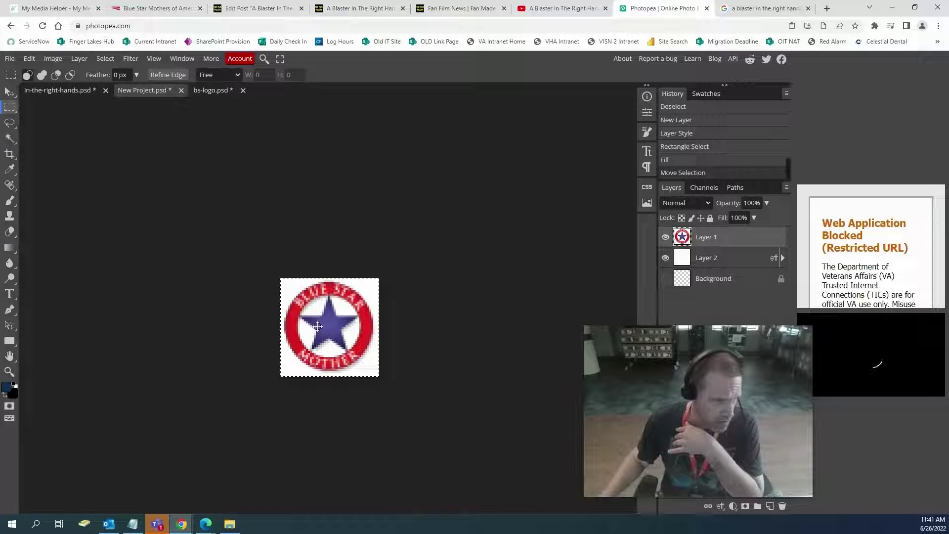
Flatten all layers into a single image and clear the selection.
{"action": "right_click", "coordinate": [734, 240]}
{"action": "left_click", "coordinate": [685, 287]}
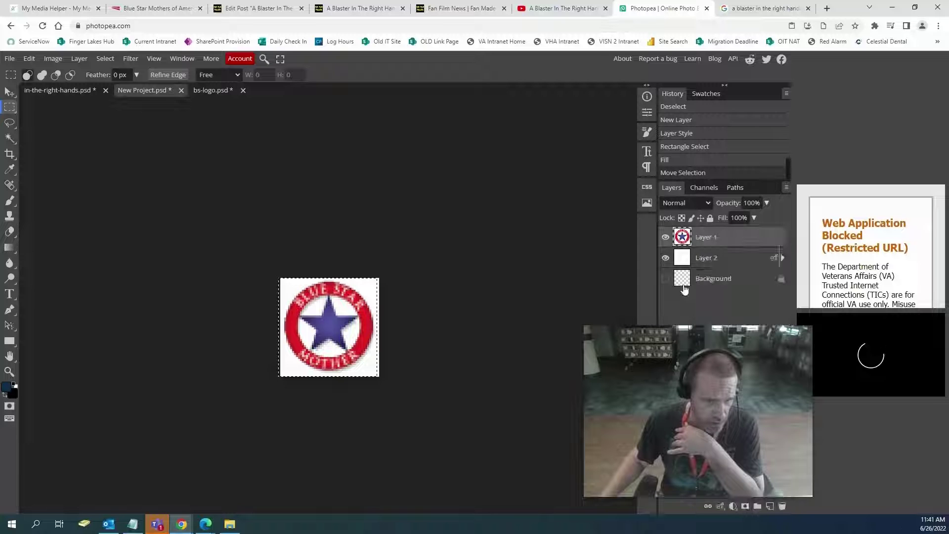
{"action": "right_click", "coordinate": [706, 281]}
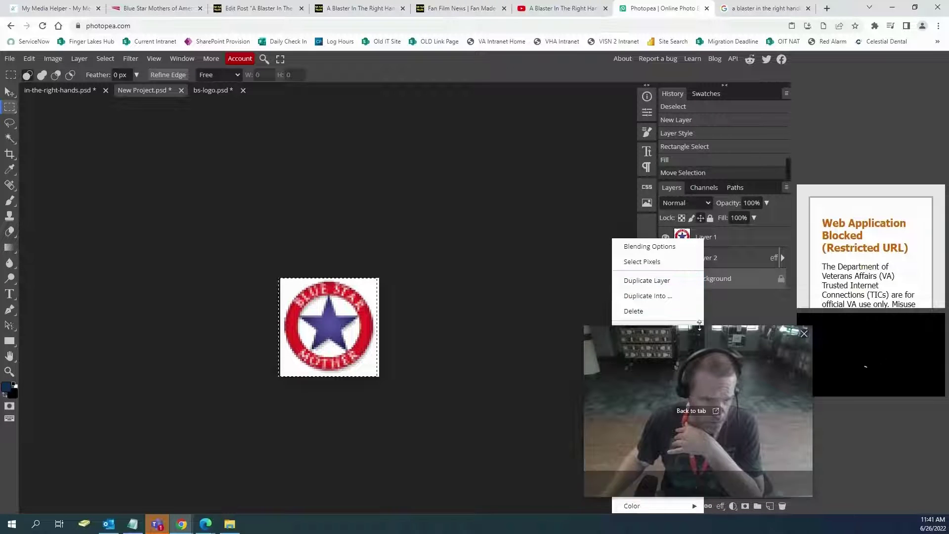
{"action": "left_click_drag", "start_coordinate": [738, 336], "coordinate": [206, 93]}
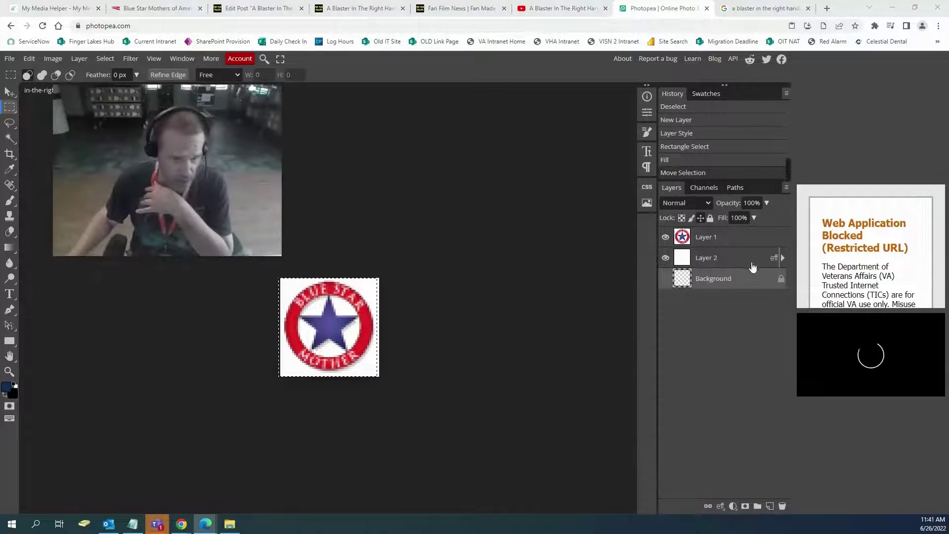
{"action": "right_click", "coordinate": [711, 261]}
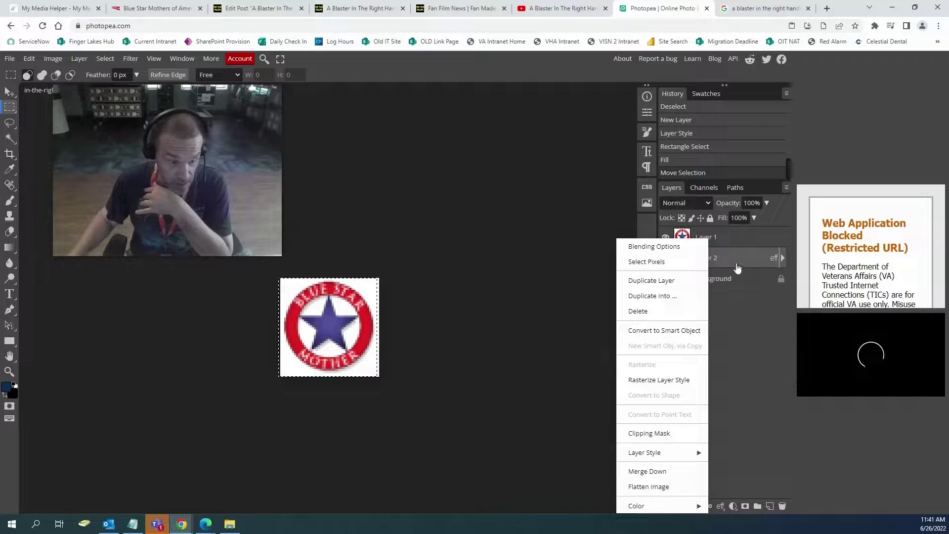
{"action": "left_click", "coordinate": [676, 487]}
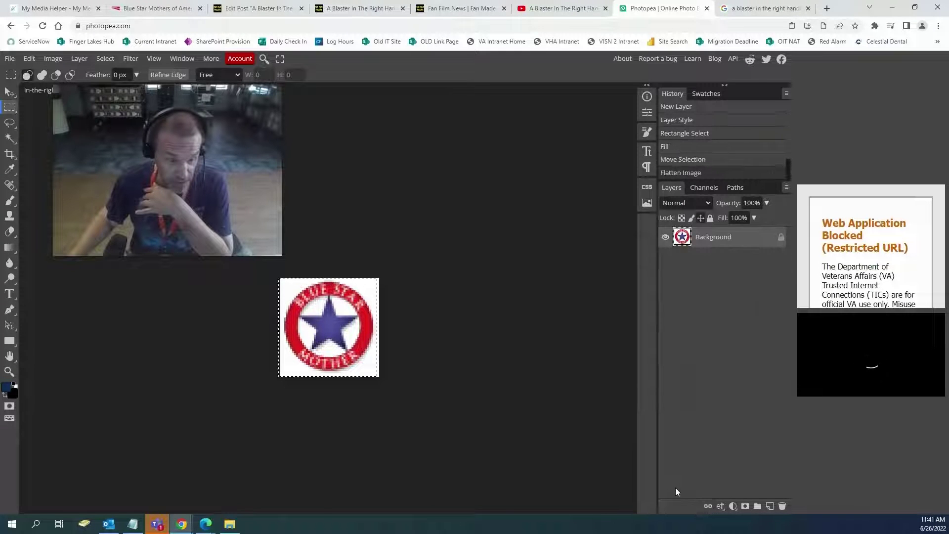
{"action": "left_click", "coordinate": [470, 393]}
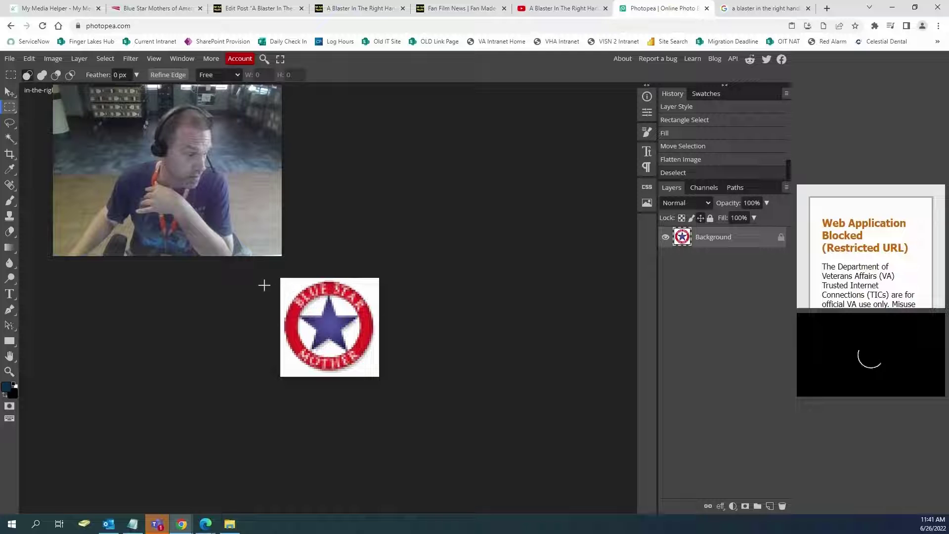
Select the whole flattened image with a rectangular selection and try to shift it with the Move tool.
{"action": "left_click_drag", "start_coordinate": [277, 281], "coordinate": [497, 445]}
{"action": "left_click", "coordinate": [9, 91]}
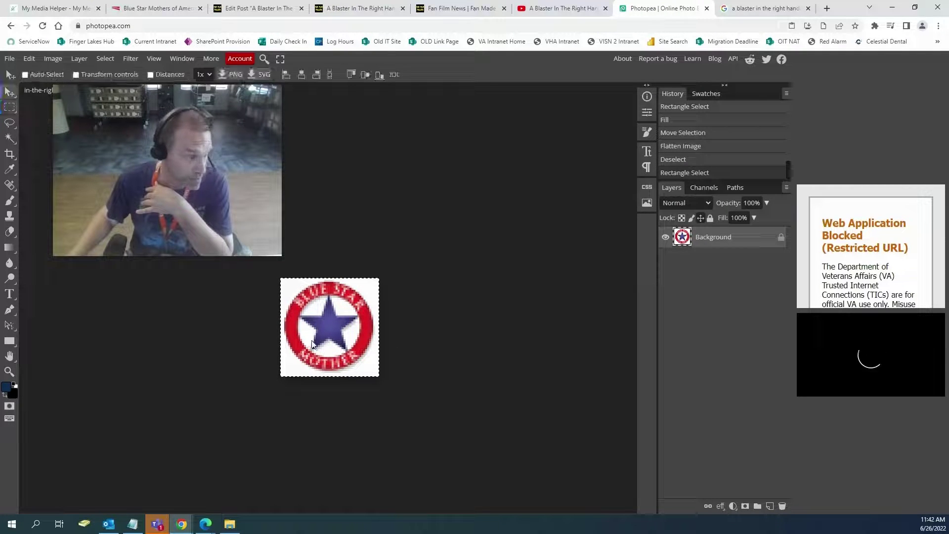
{"action": "left_click", "coordinate": [316, 337]}
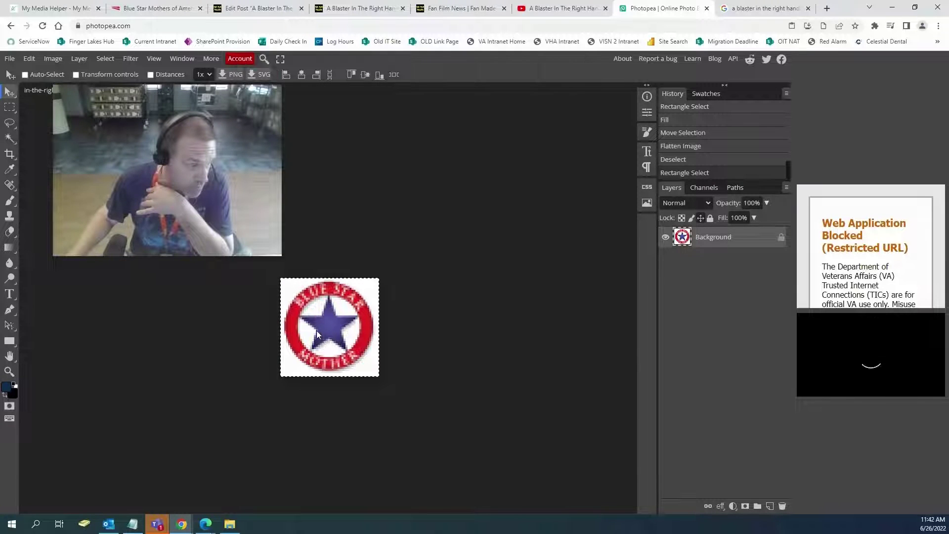
{"action": "left_click", "coordinate": [316, 330]}
{"action": "left_click", "coordinate": [10, 107]}
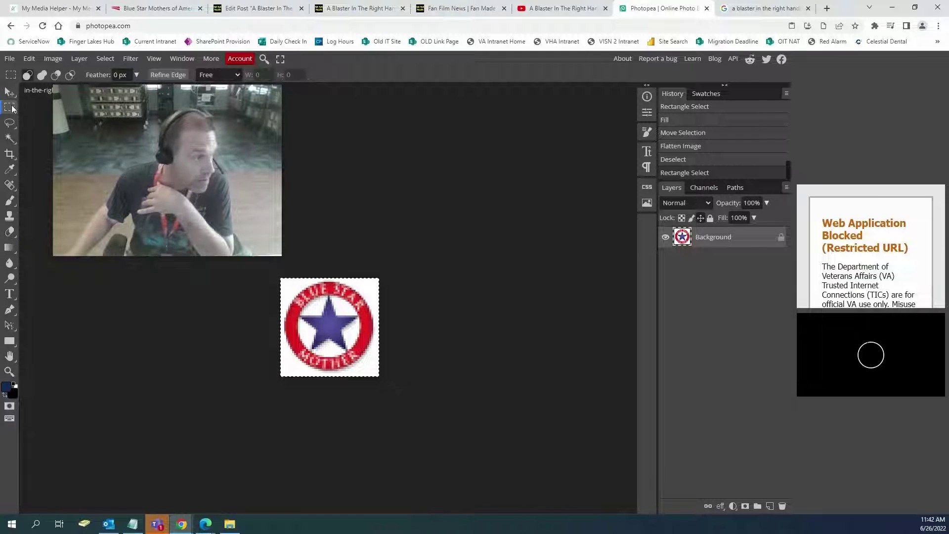
{"action": "left_click", "coordinate": [10, 94]}
{"action": "left_click", "coordinate": [329, 323]}
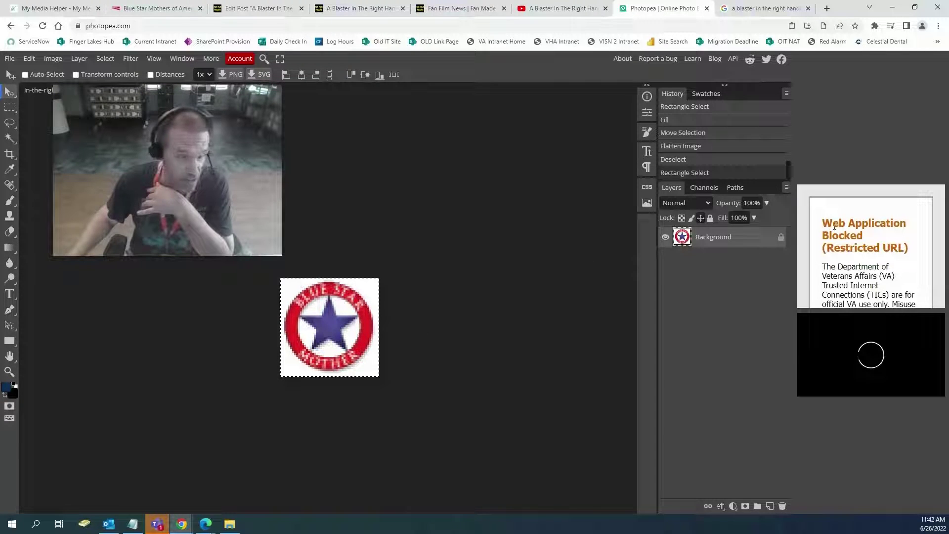
Unlock the Background layer and move the selected image one pixel to the right to centre the logo.
{"action": "left_click", "coordinate": [781, 238]}
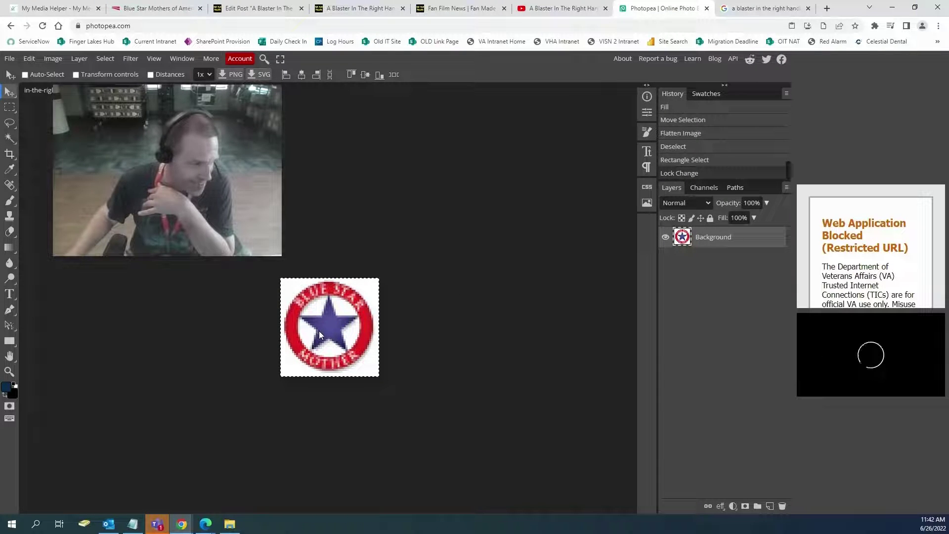
{"action": "left_click_drag", "start_coordinate": [320, 331], "coordinate": [319, 327]}
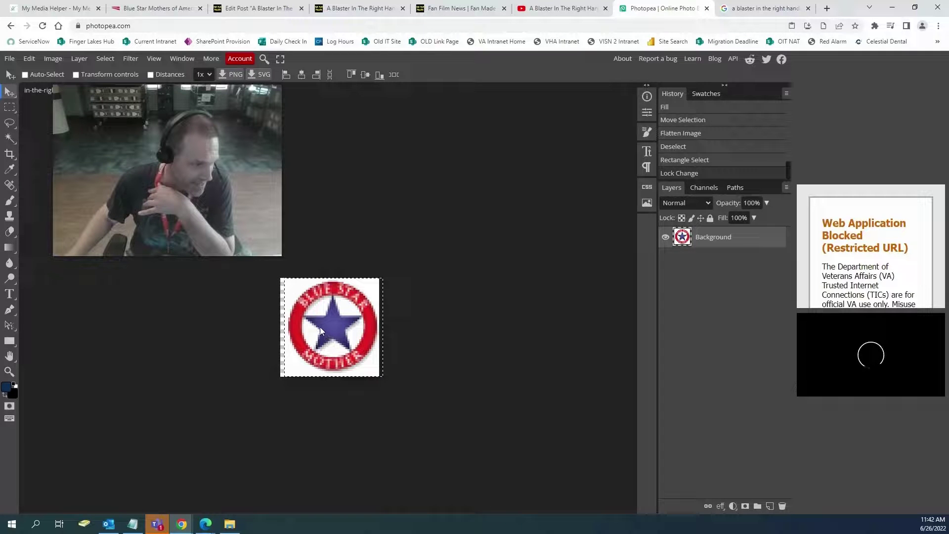
{"action": "left_click", "coordinate": [9, 371]}
{"action": "left_click", "coordinate": [351, 322]}
{"action": "left_click", "coordinate": [350, 322]}
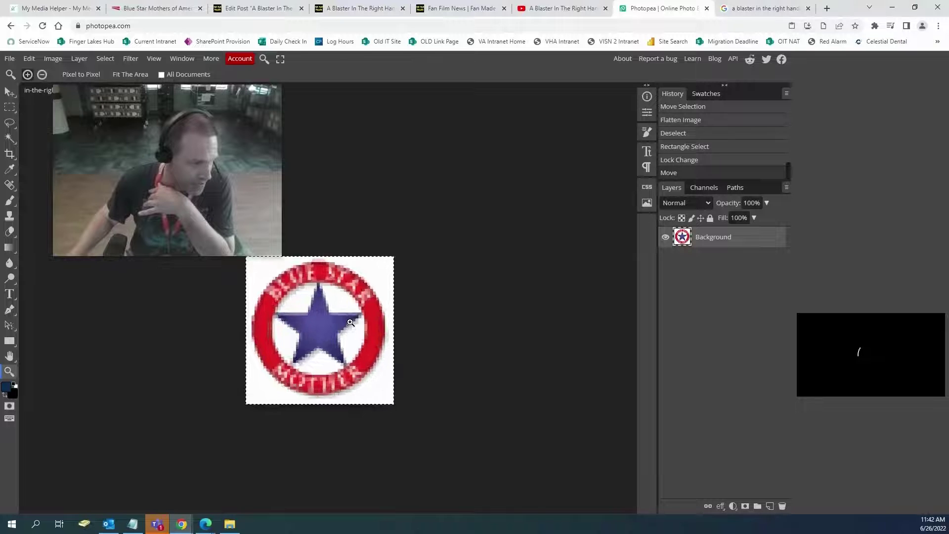
{"action": "left_click", "coordinate": [351, 322]}
{"action": "left_click", "coordinate": [351, 323]}
{"action": "left_click", "coordinate": [351, 322]}
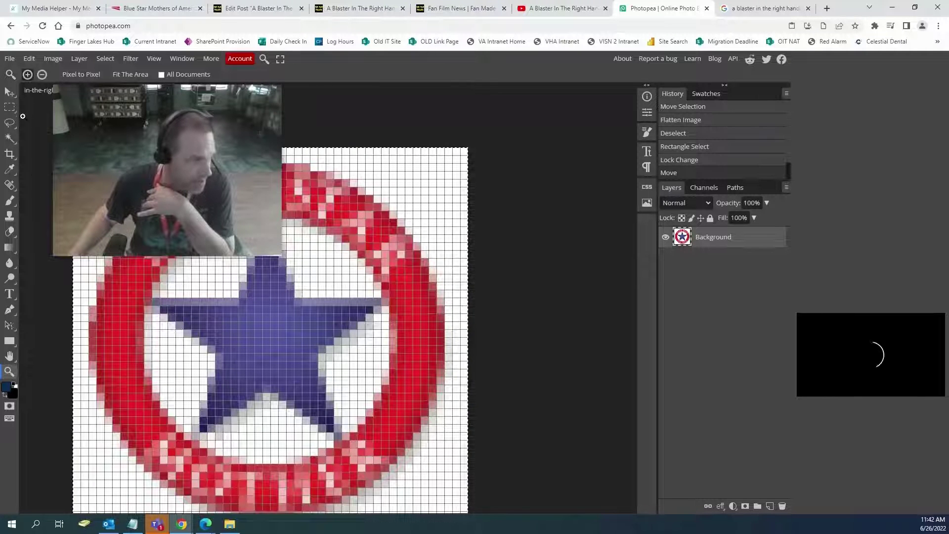
{"action": "left_click", "coordinate": [11, 94]}
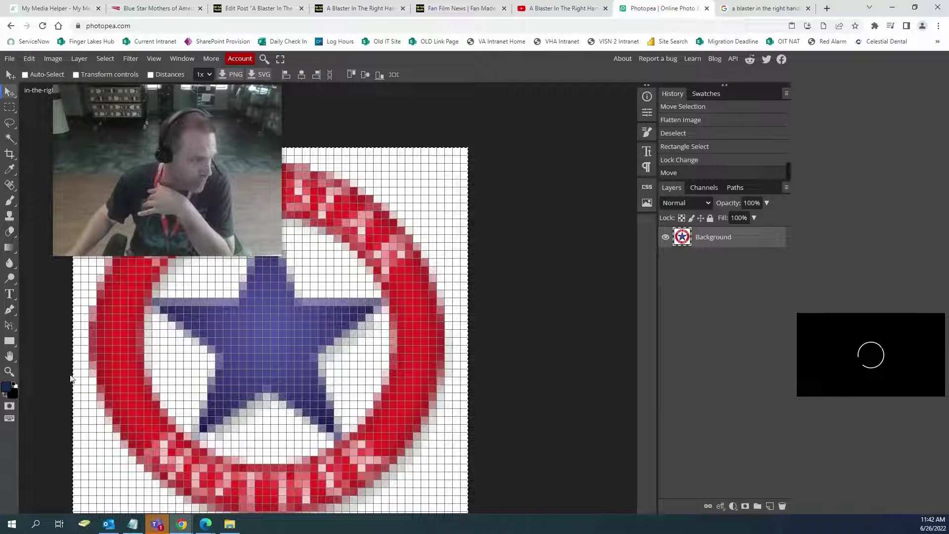
{"action": "left_click_drag", "start_coordinate": [239, 369], "coordinate": [243, 371]}
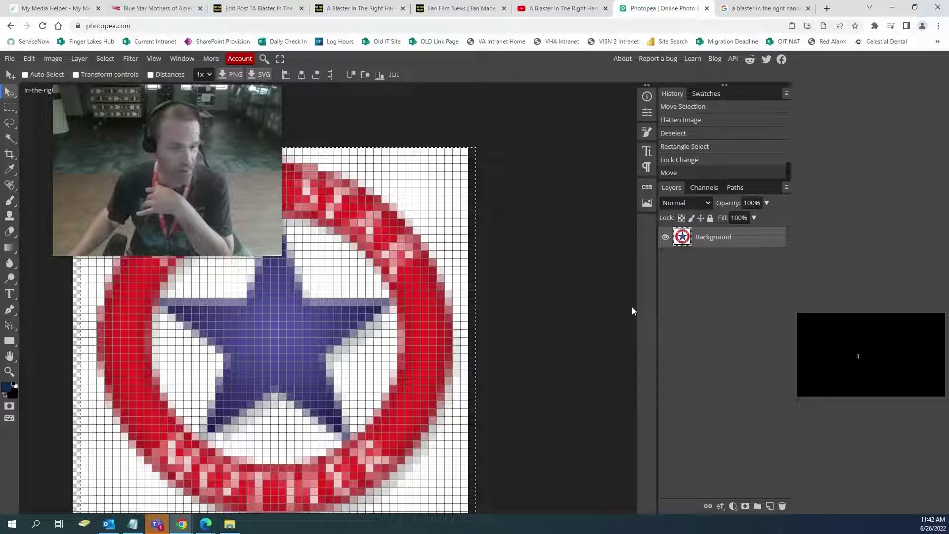
Flatten the image again and unlock the resulting Background layer.
{"action": "right_click", "coordinate": [741, 237]}
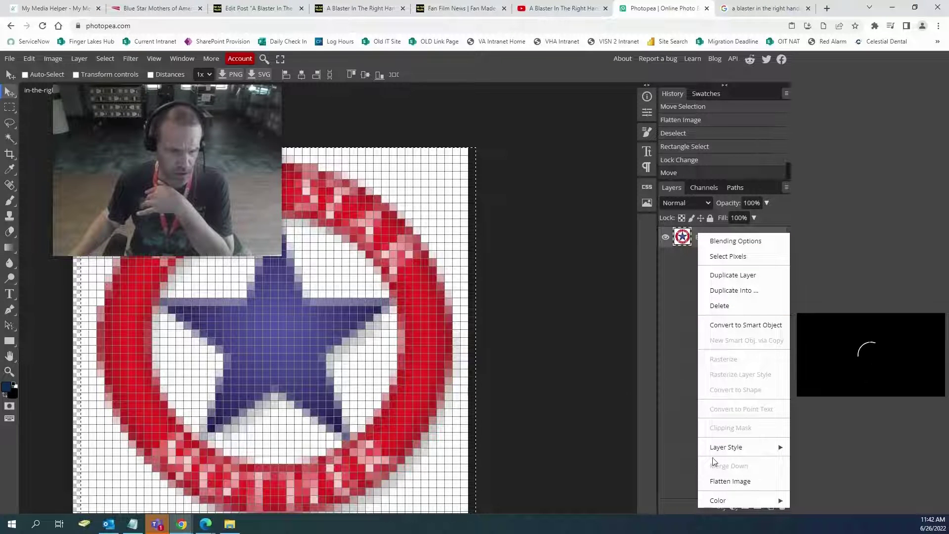
{"action": "left_click", "coordinate": [744, 481]}
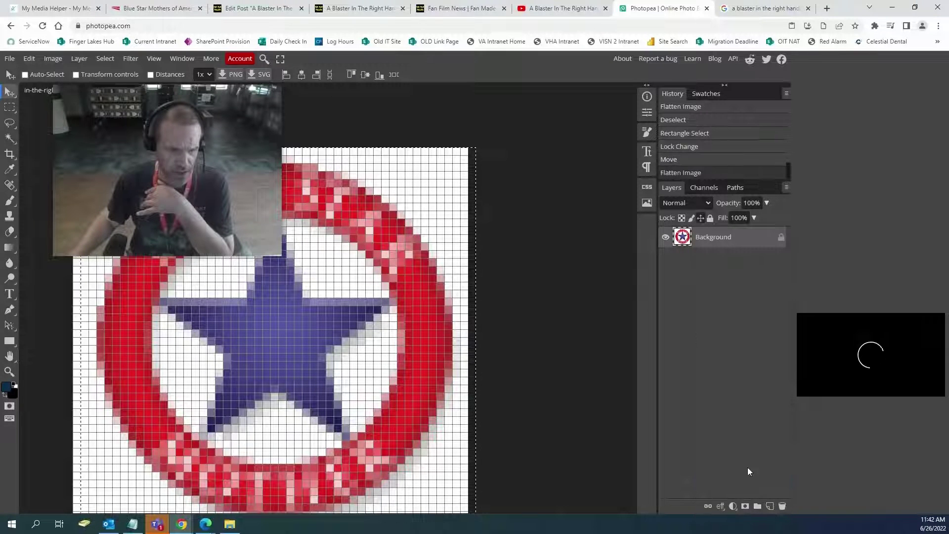
{"action": "left_click", "coordinate": [781, 238]}
{"action": "double_click", "coordinate": [721, 242]}
{"action": "double_click", "coordinate": [754, 240]}
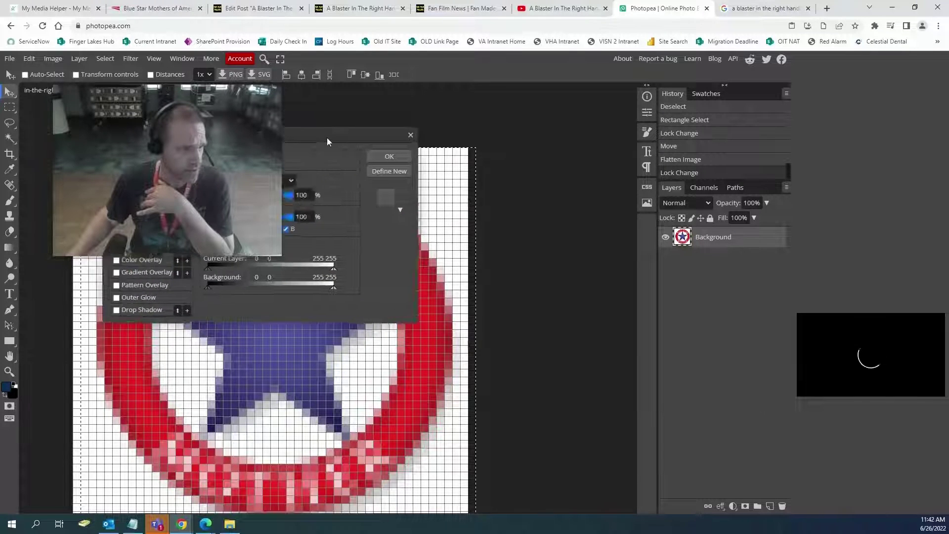
{"action": "left_click_drag", "start_coordinate": [328, 138], "coordinate": [644, 170]}
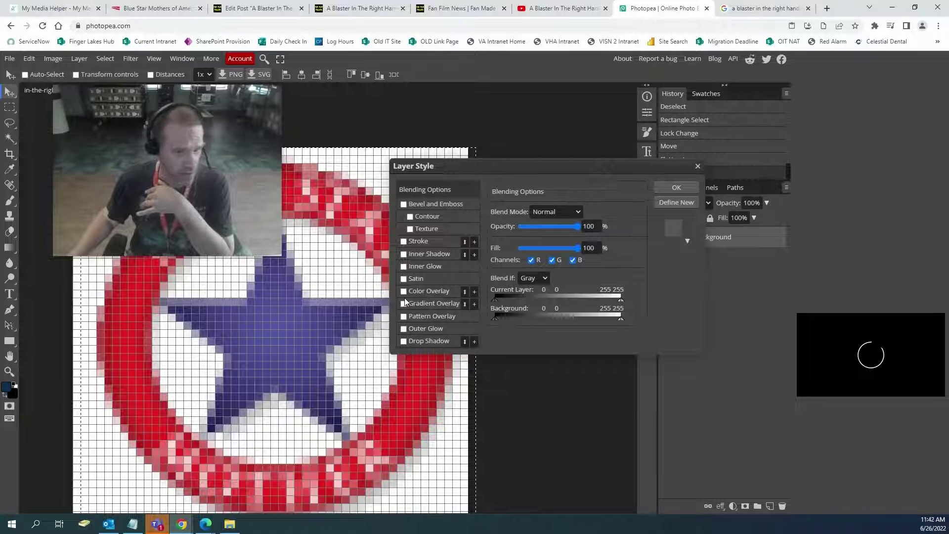
{"action": "left_click", "coordinate": [698, 171]}
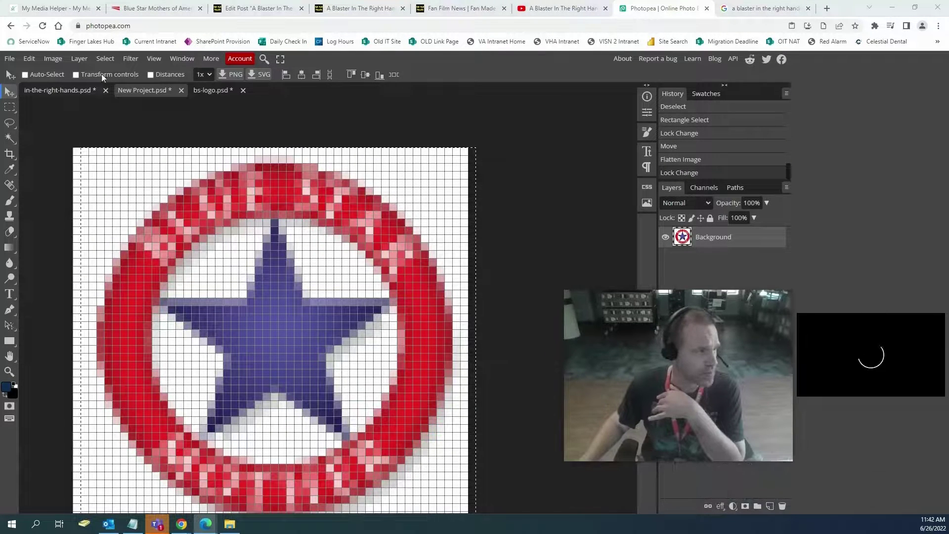
Add a new empty layer and place it below the Background layer holding the logo.
{"action": "left_click", "coordinate": [79, 58]}
{"action": "mouse_move", "coordinate": [149, 74]}
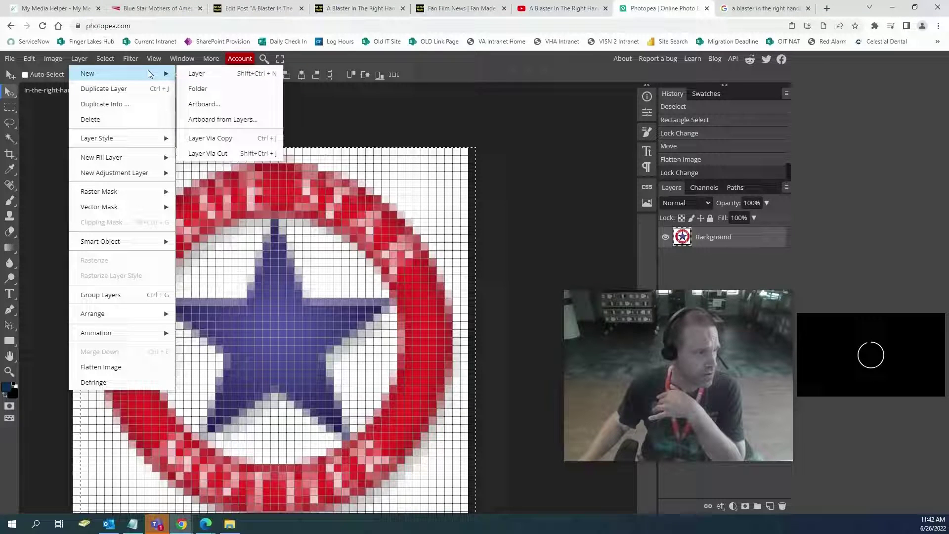
{"action": "left_click", "coordinate": [198, 73]}
{"action": "left_click_drag", "start_coordinate": [721, 245], "coordinate": [726, 268]}
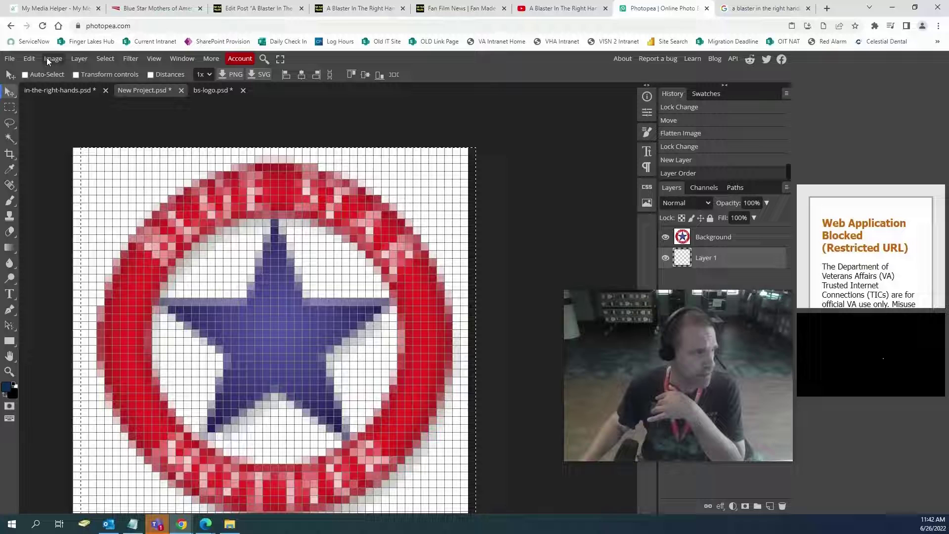
Apply a Color Overlay effect to the empty Layer 1 beneath the logo.
{"action": "double_click", "coordinate": [707, 260]}
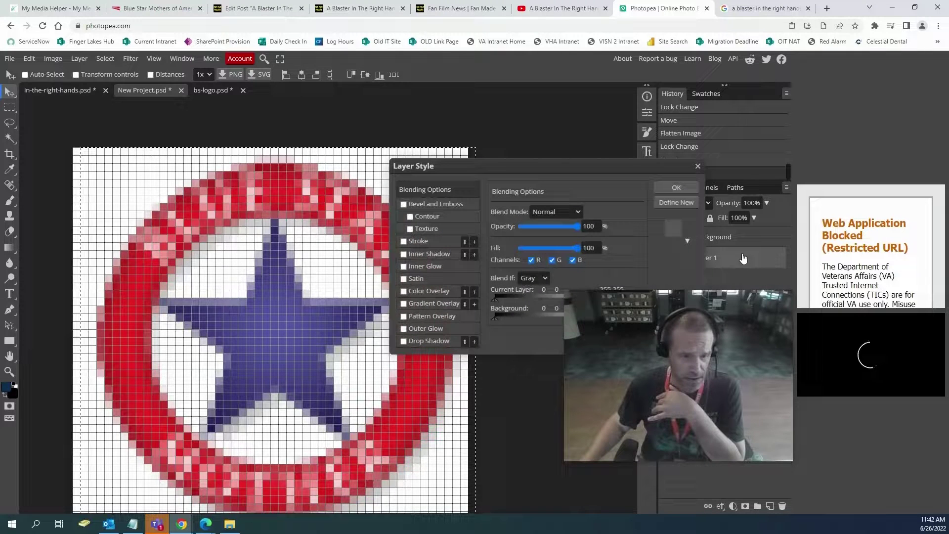
{"action": "left_click", "coordinate": [405, 291]}
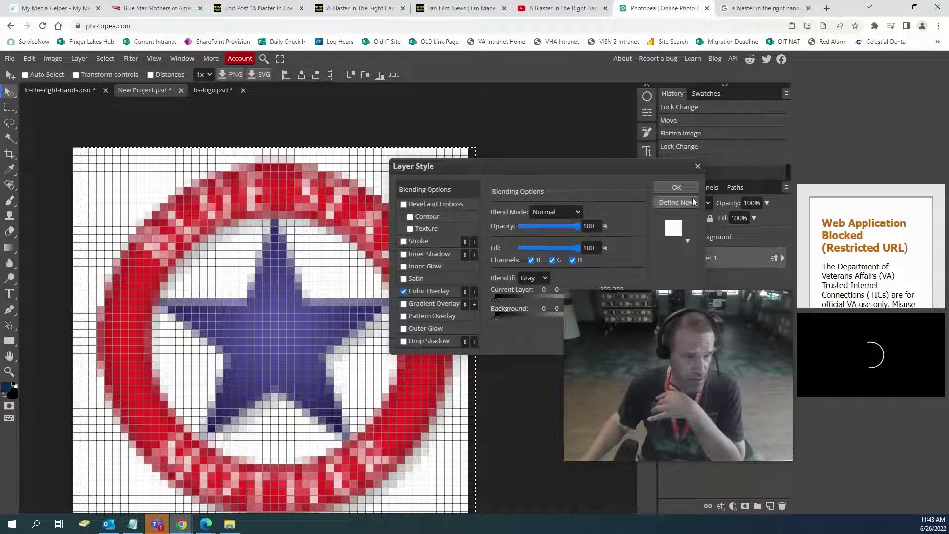
{"action": "left_click", "coordinate": [677, 188]}
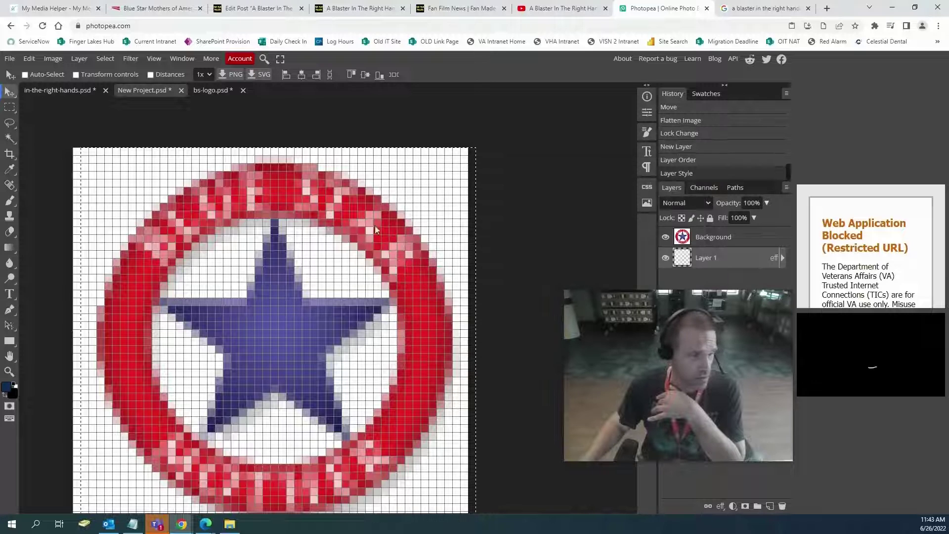
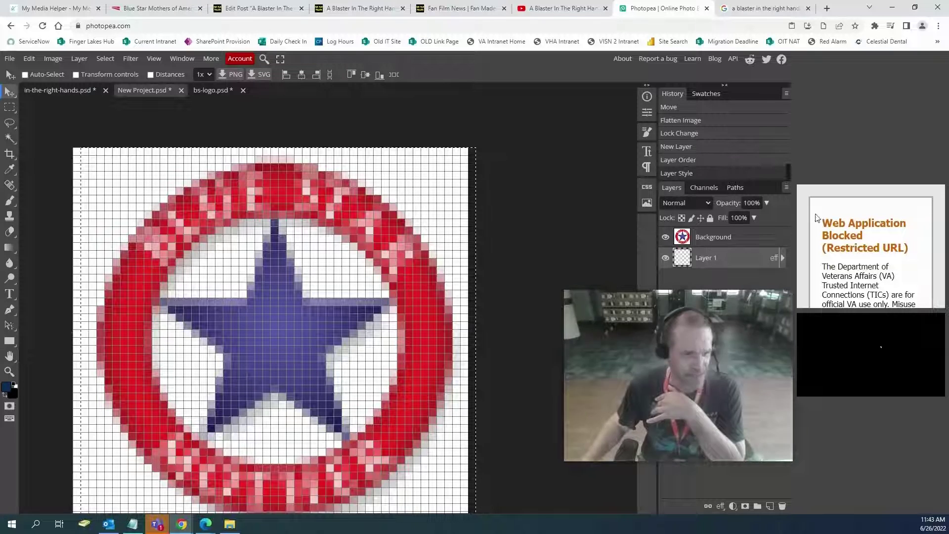
Try to free-transform the selected area on Layer 1.
{"action": "left_click", "coordinate": [714, 244]}
{"action": "left_click", "coordinate": [712, 260]}
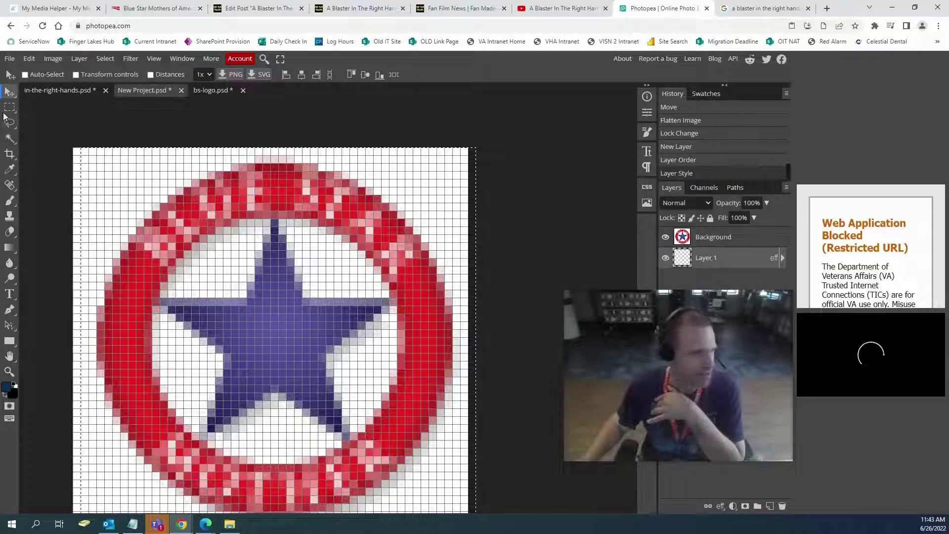
{"action": "left_click", "coordinate": [8, 107]}
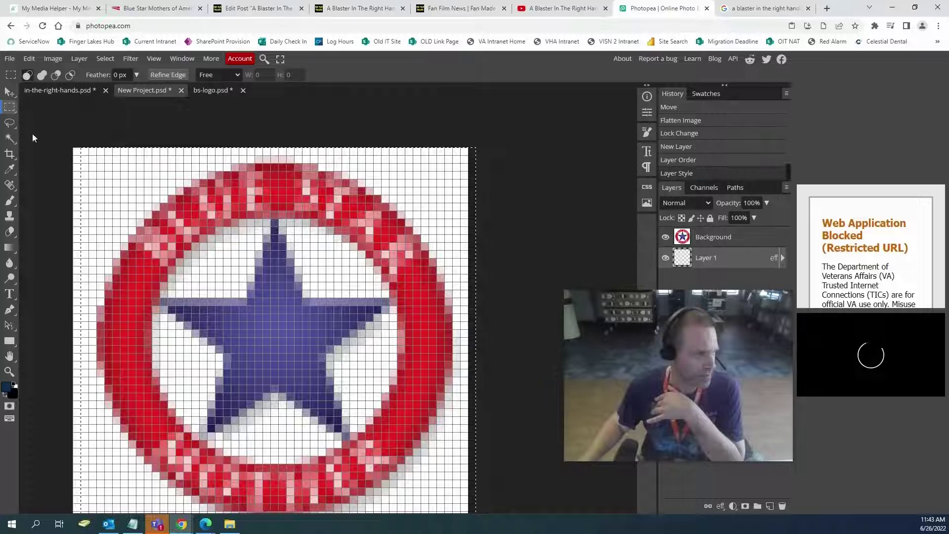
{"action": "right_click", "coordinate": [424, 234]}
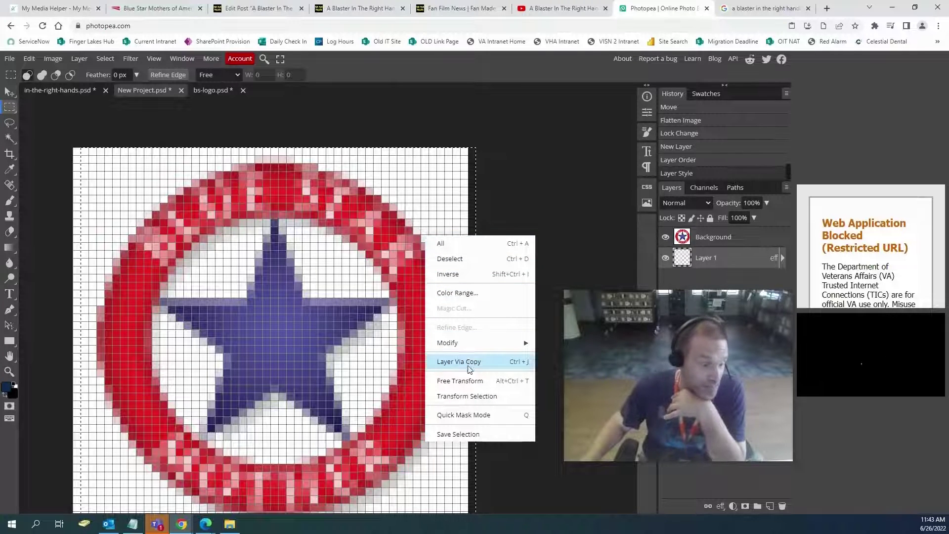
{"action": "left_click", "coordinate": [464, 382]}
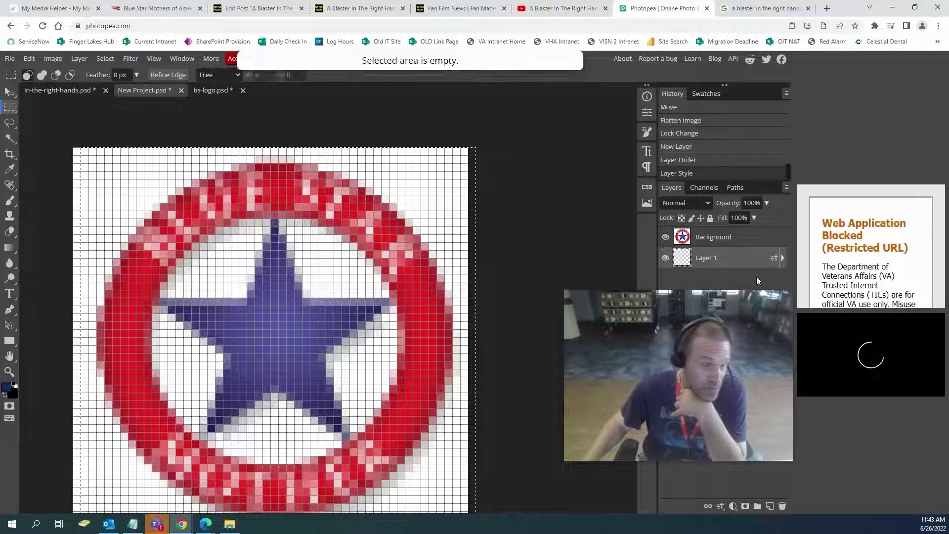
Scale the logo's Background layer to 98% towards its lower-left corner with Free Transform and deselect.
{"action": "left_click", "coordinate": [736, 242]}
{"action": "right_click", "coordinate": [288, 235]}
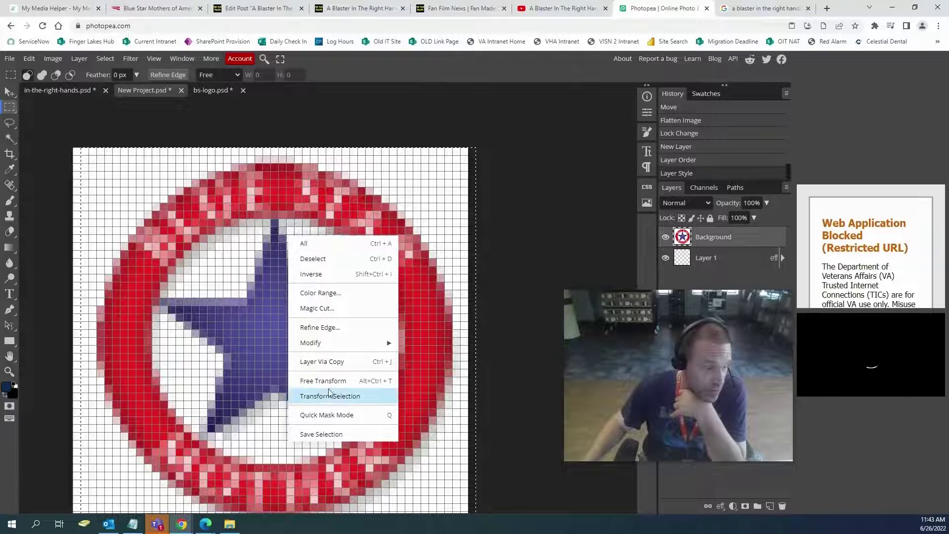
{"action": "left_click", "coordinate": [341, 381]}
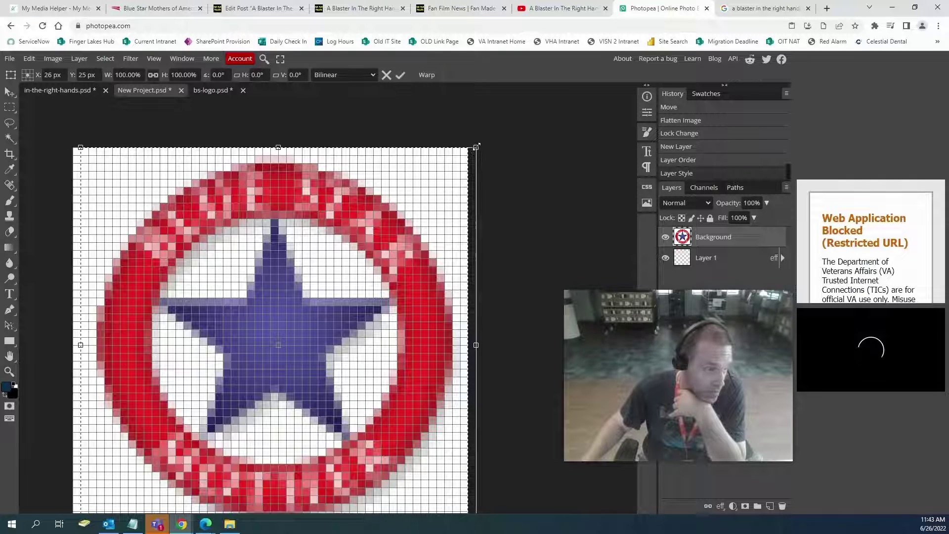
{"action": "left_click_drag", "start_coordinate": [476, 147], "coordinate": [474, 150]}
{"action": "left_click_drag", "start_coordinate": [472, 152], "coordinate": [468, 155]}
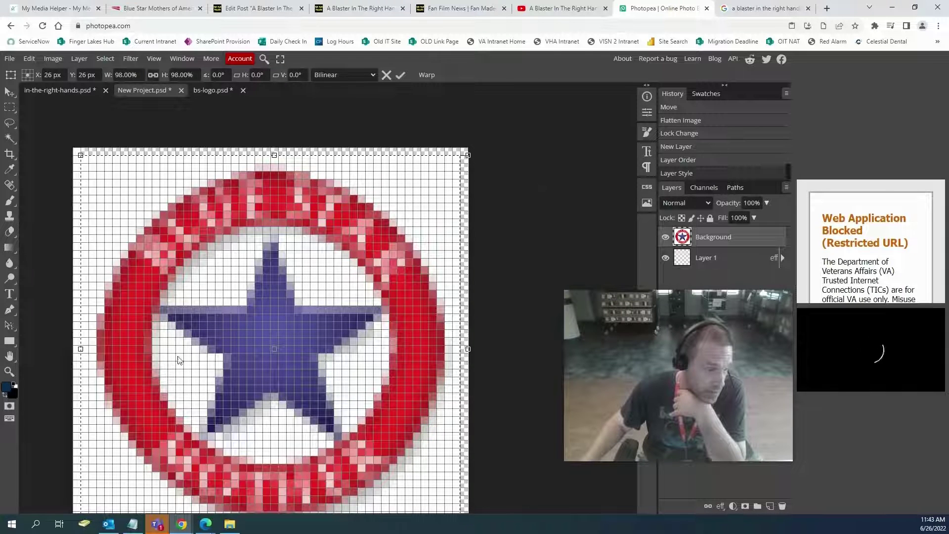
{"action": "left_click", "coordinate": [714, 258]}
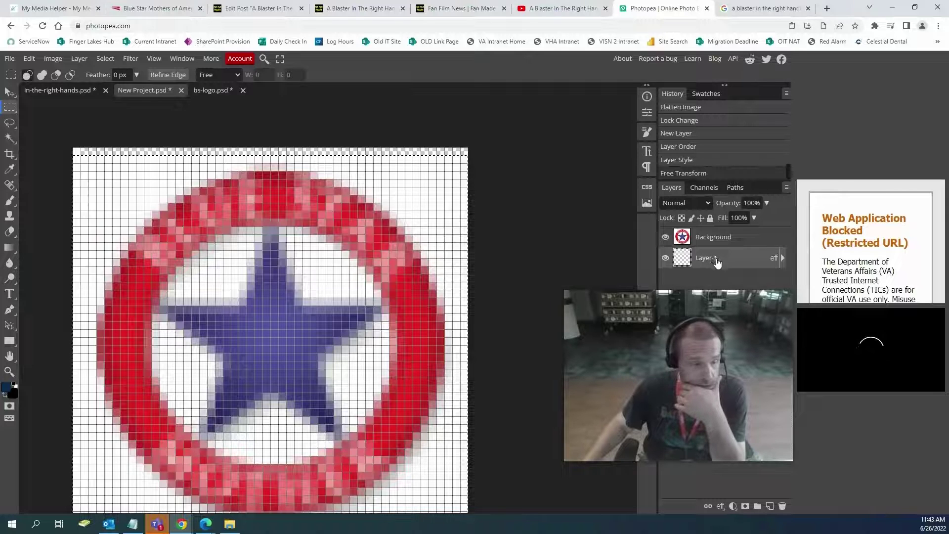
{"action": "key", "text": "ctrl+d"}
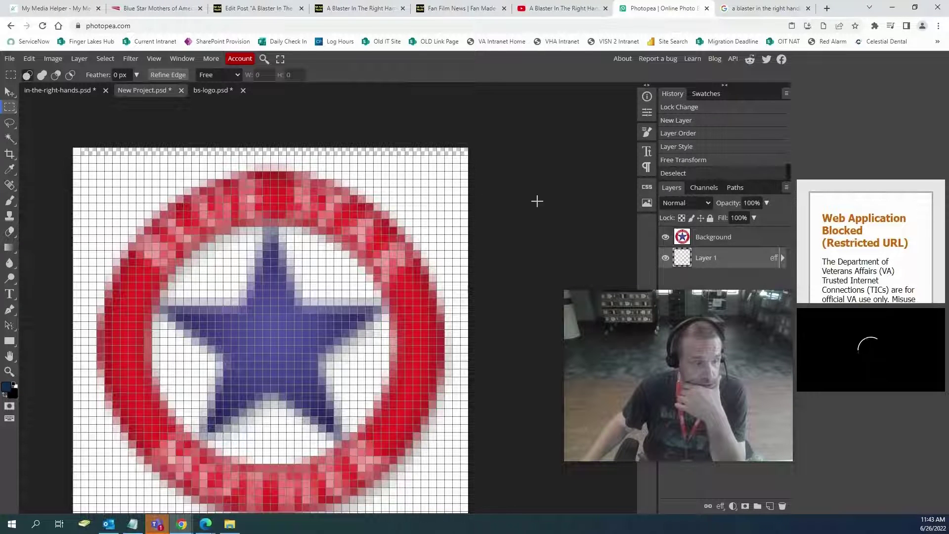
Try to draw a rectangular selection over the whole canvas, and drop the selection.
{"action": "scroll", "coordinate": [573, 206], "scroll_direction": "down", "scroll_amount": 5}
{"action": "scroll", "coordinate": [489, 244], "scroll_direction": "up", "scroll_amount": 5}
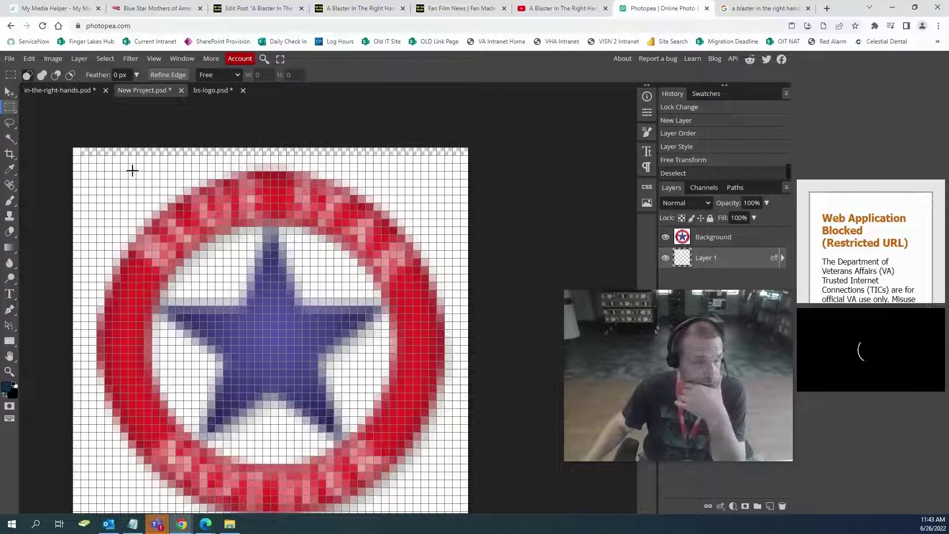
{"action": "left_click_drag", "start_coordinate": [61, 137], "coordinate": [529, 530]}
{"action": "scroll", "coordinate": [490, 362], "scroll_direction": "down", "scroll_amount": 4}
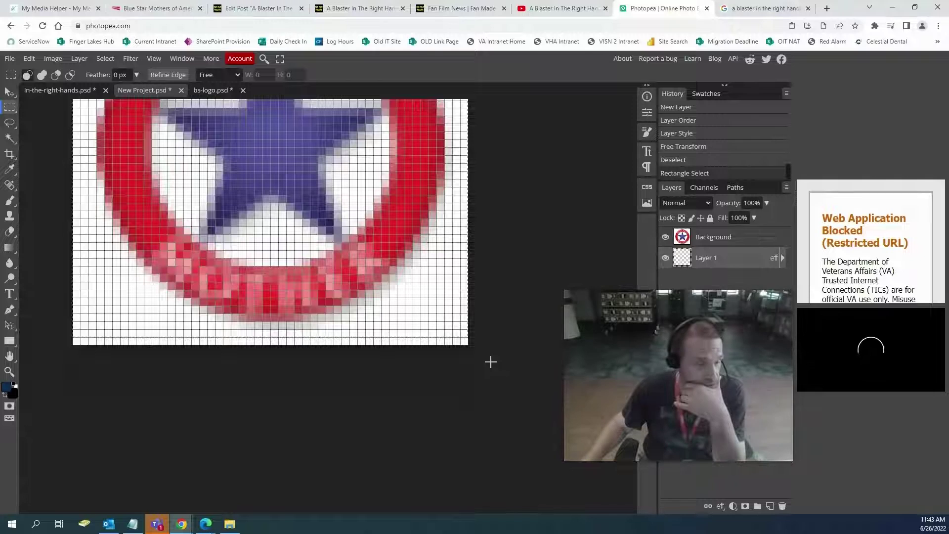
{"action": "key", "text": "ctrl+d"}
Select the entire canvas with a rectangular selection from outside one corner to beyond the opposite one, keeping Layer 1 active.
{"action": "left_click", "coordinate": [10, 372]}
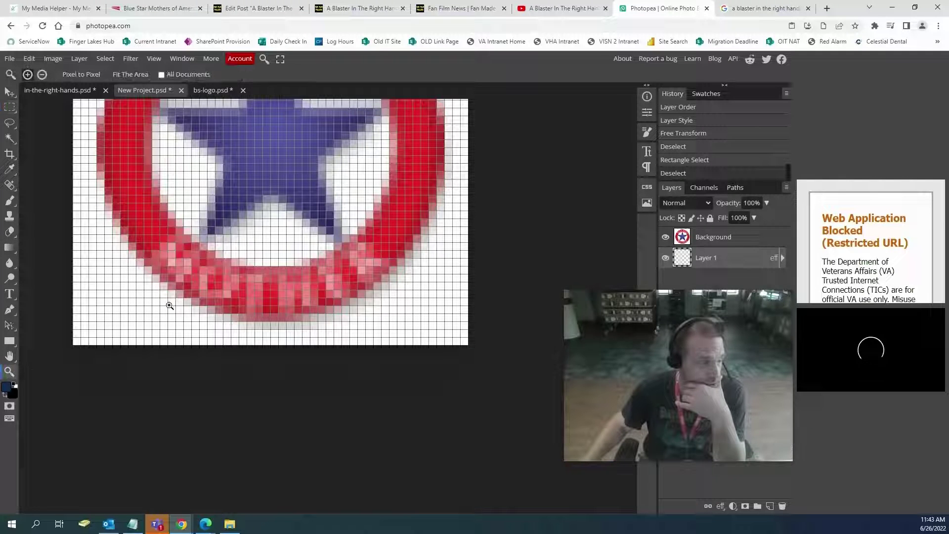
{"action": "right_click", "coordinate": [249, 253]}
{"action": "left_click", "coordinate": [288, 265]}
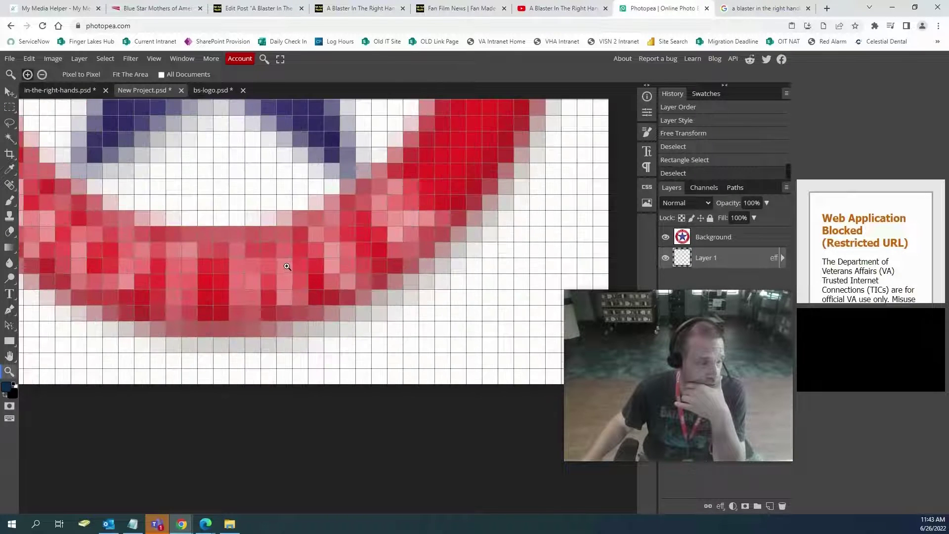
{"action": "right_click", "coordinate": [275, 288]}
{"action": "left_click", "coordinate": [289, 308]}
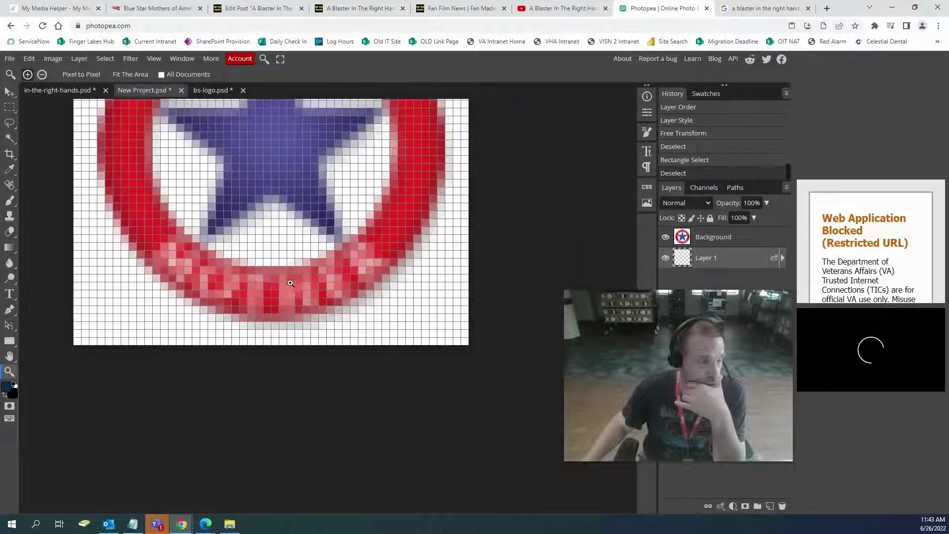
{"action": "right_click", "coordinate": [293, 284]}
{"action": "left_click", "coordinate": [305, 313]}
{"action": "right_click", "coordinate": [307, 298]}
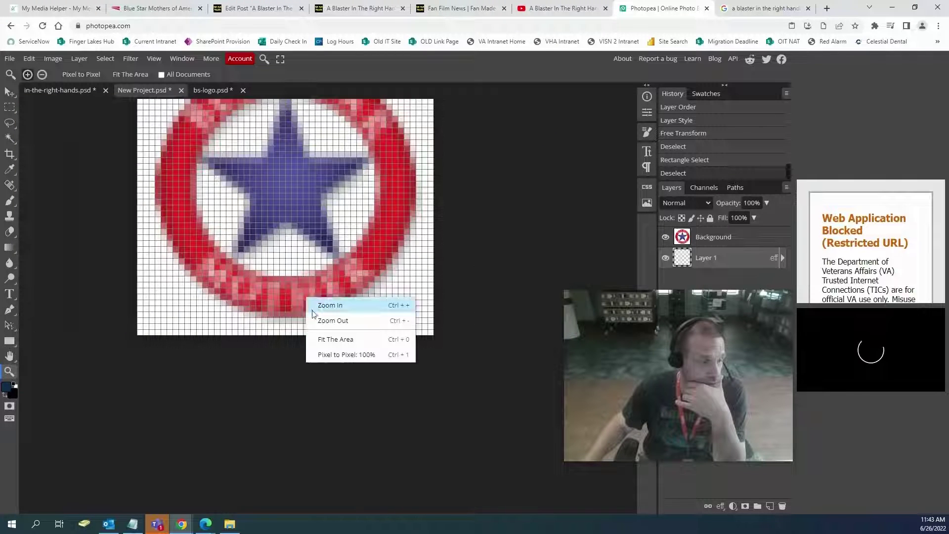
{"action": "left_click", "coordinate": [322, 322]}
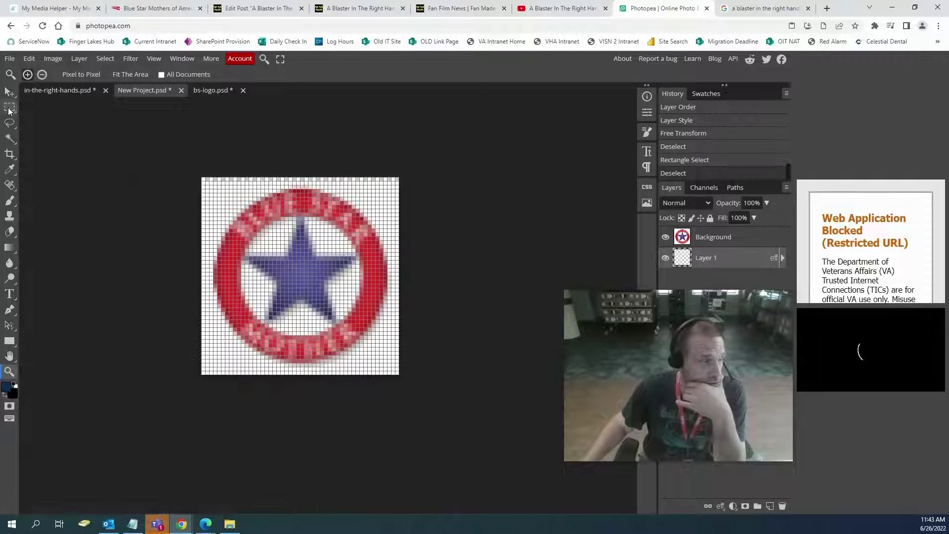
{"action": "left_click", "coordinate": [9, 108]}
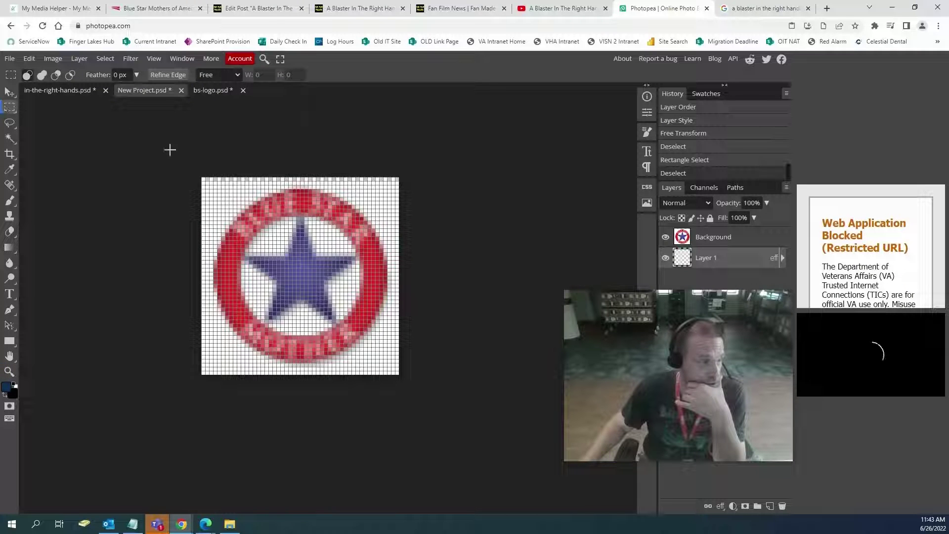
{"action": "left_click_drag", "start_coordinate": [169, 150], "coordinate": [408, 384]}
Fill the selected area of Layer 1 with white at 100% opacity and deselect.
{"action": "left_click", "coordinate": [53, 59]}
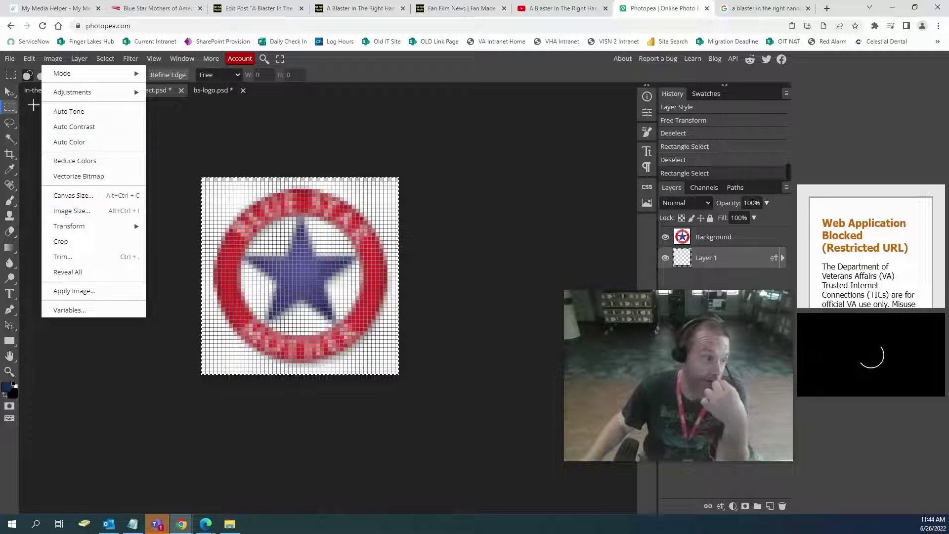
{"action": "mouse_move", "coordinate": [31, 60]}
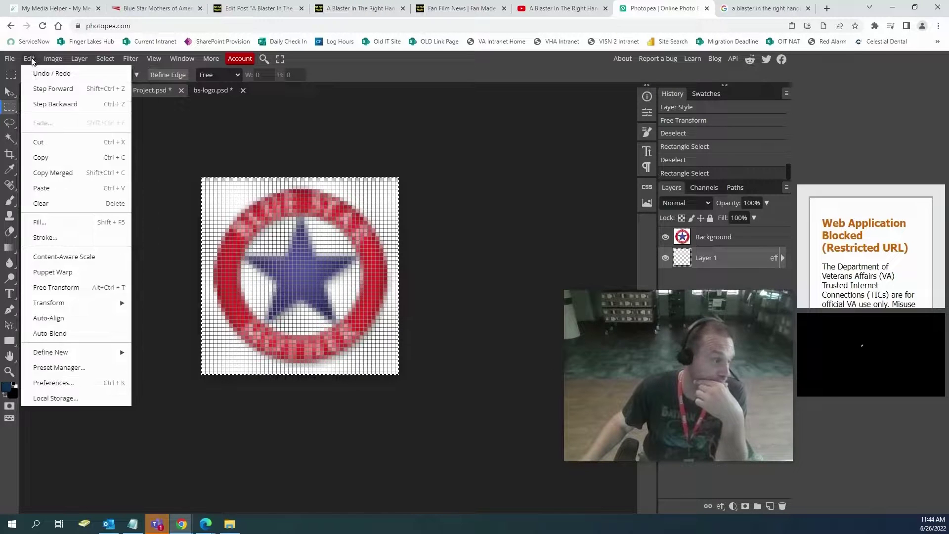
{"action": "left_click", "coordinate": [74, 222]}
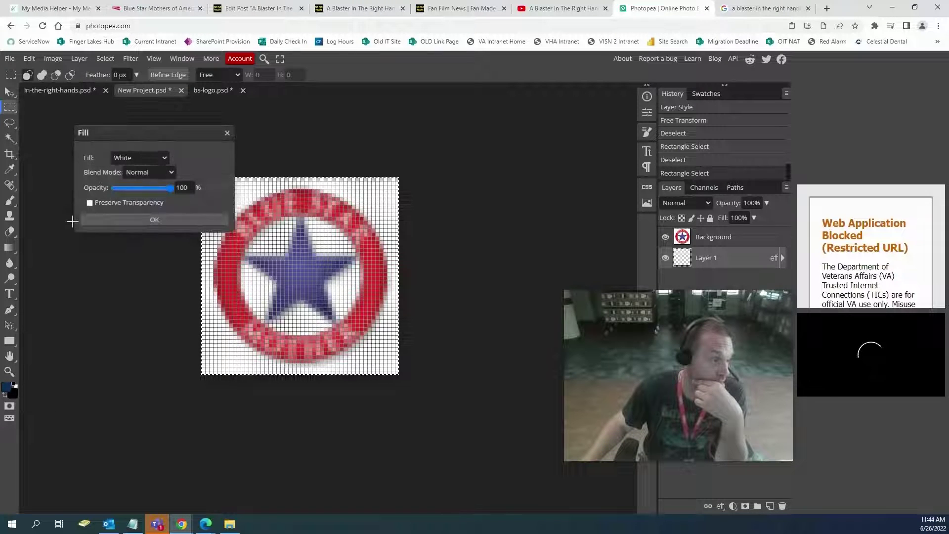
{"action": "left_click", "coordinate": [161, 219]}
{"action": "key", "text": "ctrl+d"}
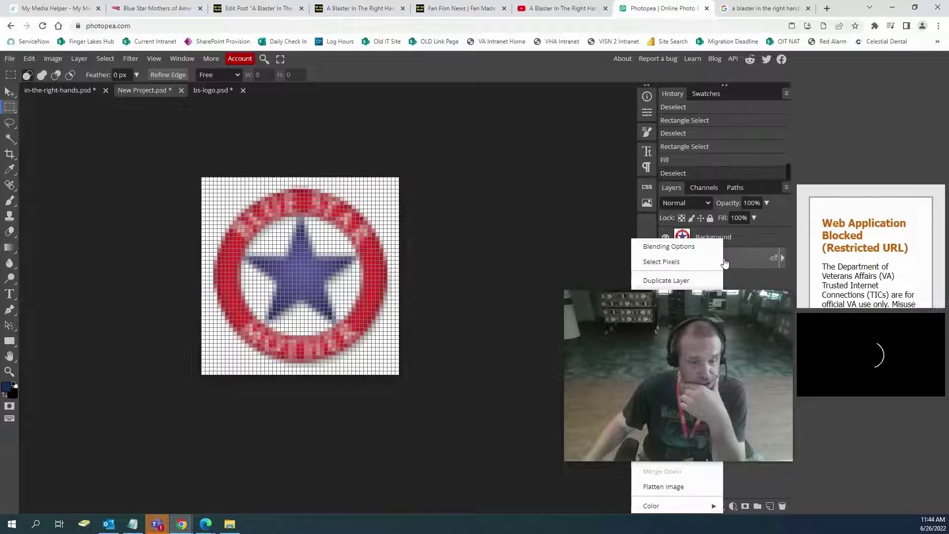
Flatten the logo and the white layer into a single Background layer.
{"action": "right_click", "coordinate": [717, 259]}
{"action": "left_click_drag", "start_coordinate": [712, 308], "coordinate": [191, 317]}
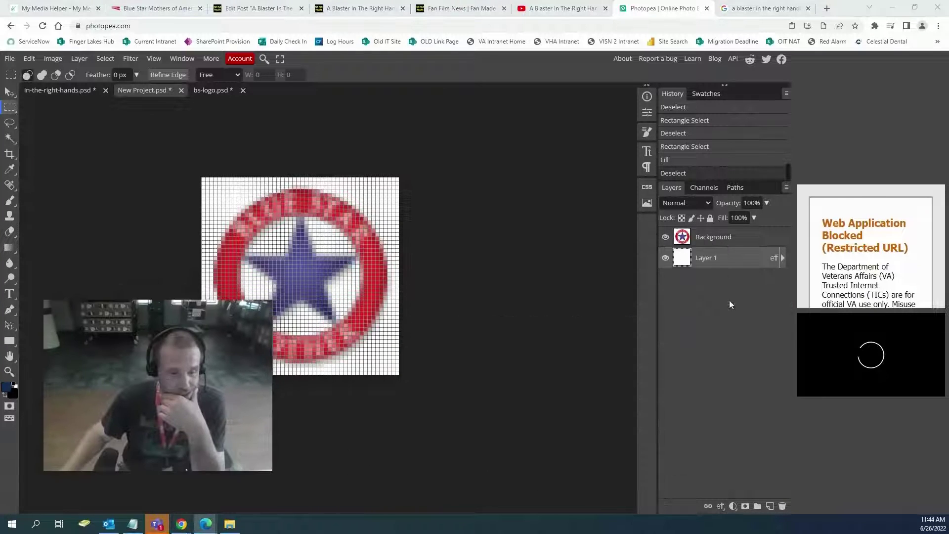
{"action": "right_click", "coordinate": [718, 264]}
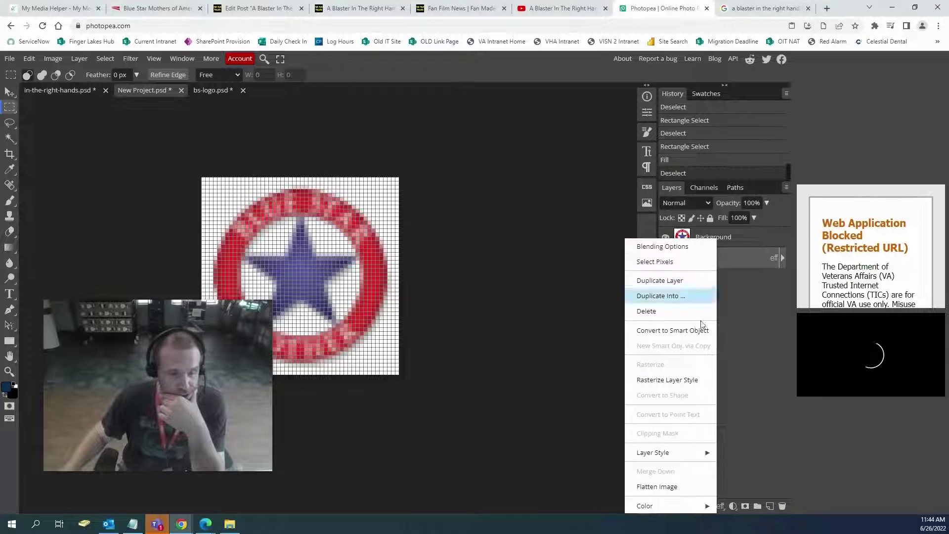
{"action": "left_click", "coordinate": [663, 487]}
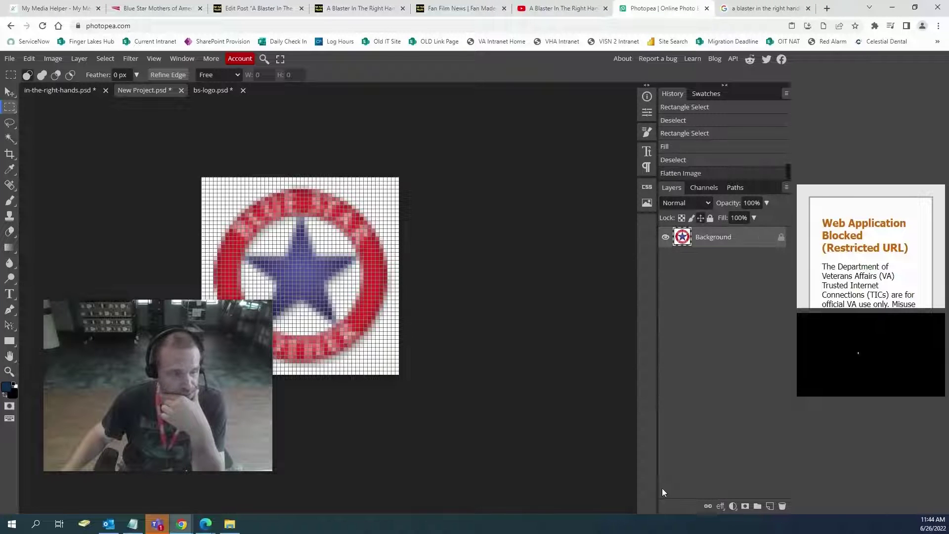
Add a black Stroke layer style to the Background layer, 1 px in size and positioned Inside at 100% opacity.
{"action": "double_click", "coordinate": [751, 244]}
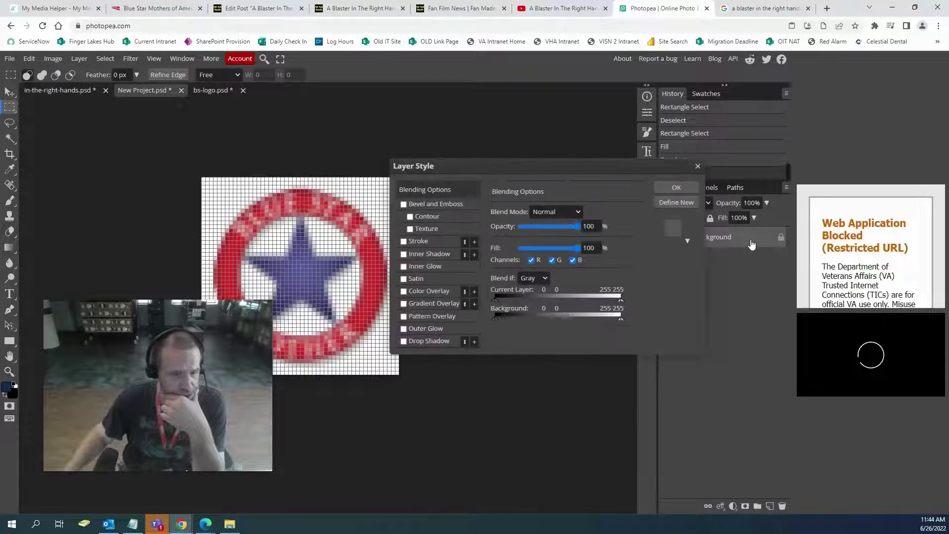
{"action": "left_click", "coordinate": [404, 241]}
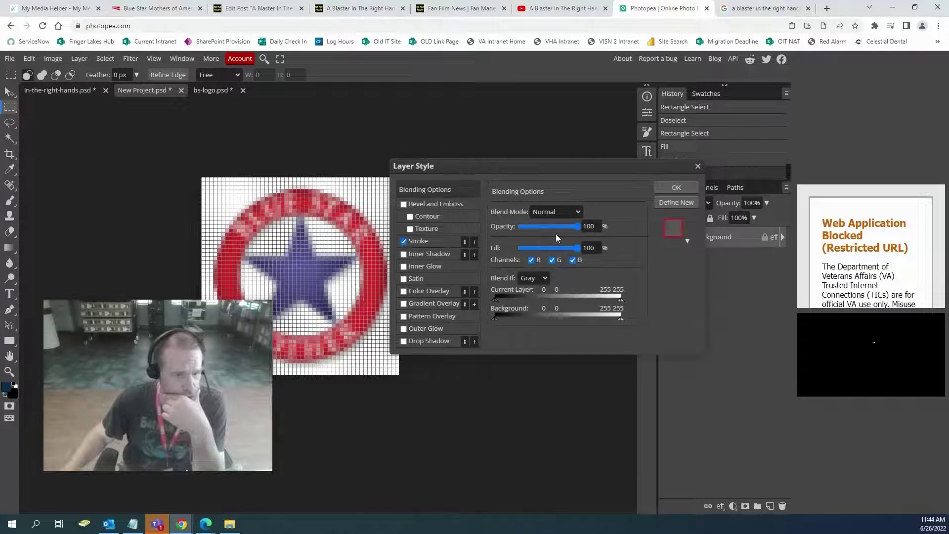
{"action": "left_click", "coordinate": [418, 241]}
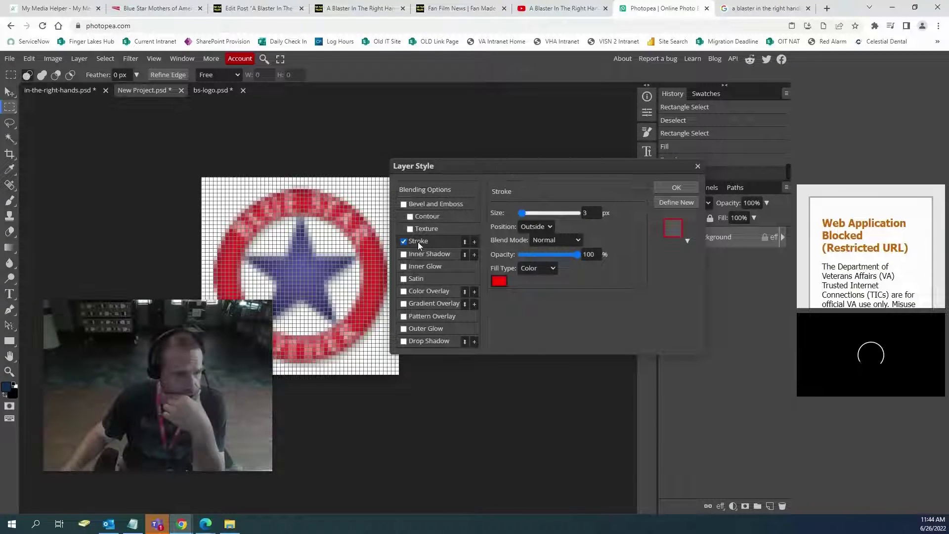
{"action": "left_click", "coordinate": [498, 281]}
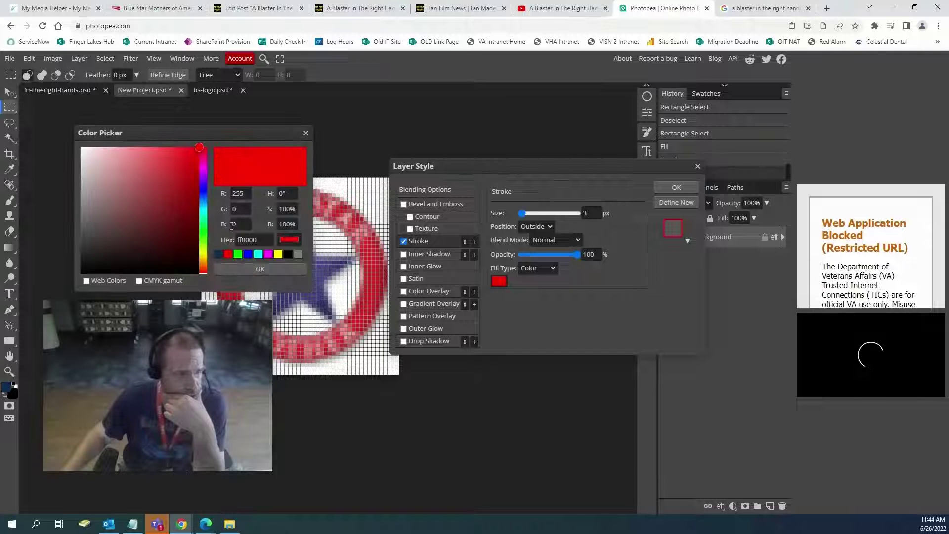
{"action": "left_click", "coordinate": [288, 256]}
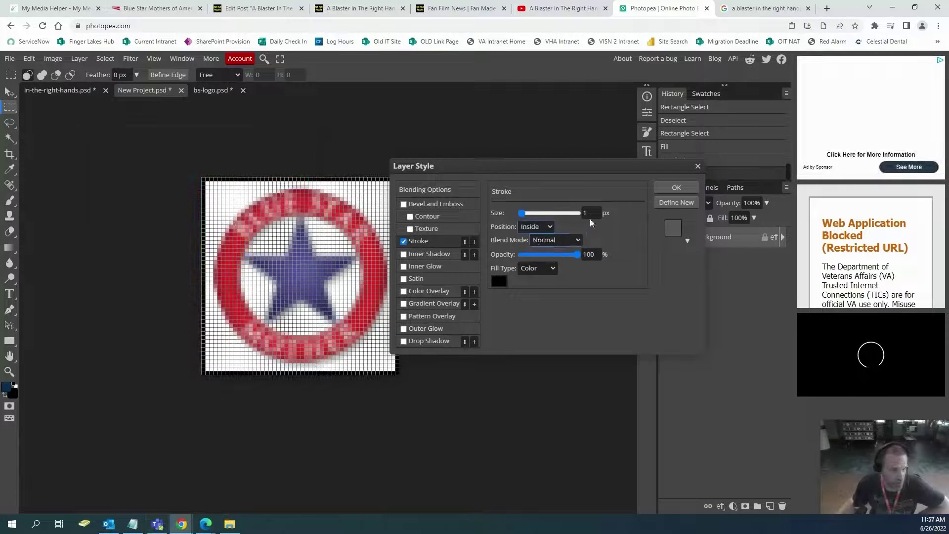
{"action": "left_click", "coordinate": [584, 213]}
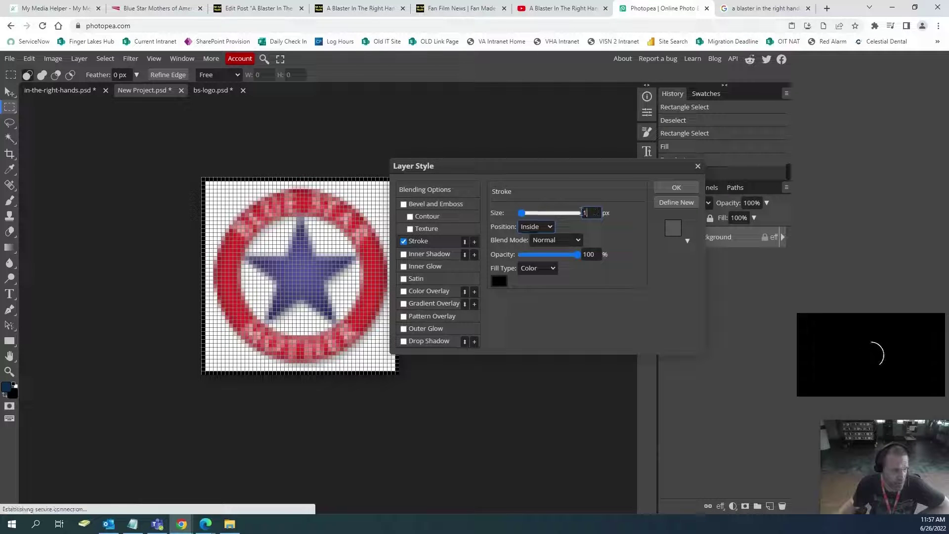
{"action": "left_click_drag", "start_coordinate": [586, 213], "coordinate": [580, 213]}
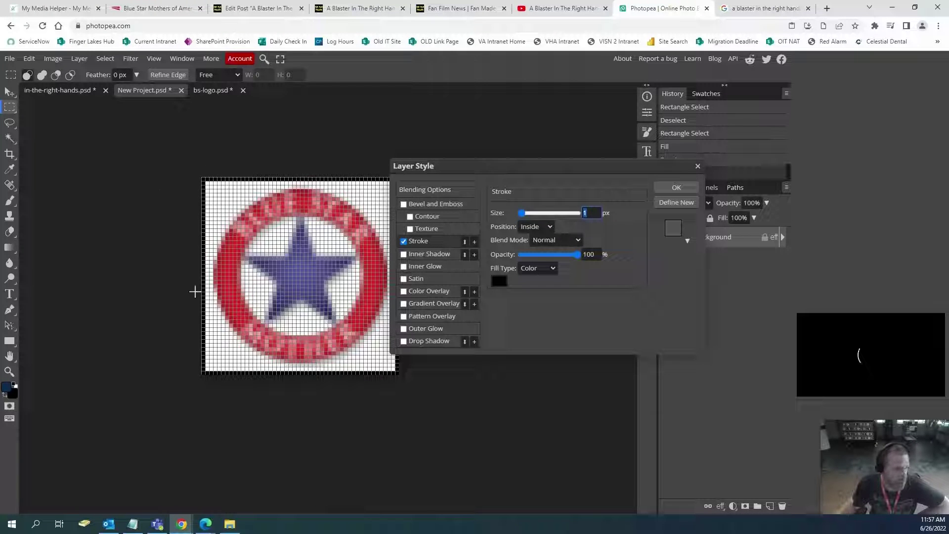
{"action": "left_click", "coordinate": [677, 187]}
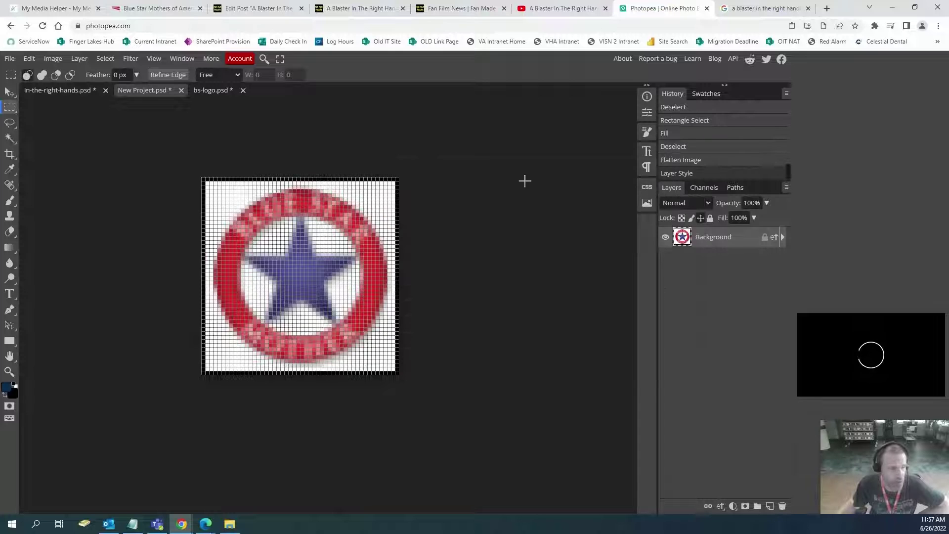
Examine the bordered logo at progressively smaller magnifications to judge how it reads as a small icon.
{"action": "left_click", "coordinate": [9, 372]}
{"action": "right_click", "coordinate": [337, 263]}
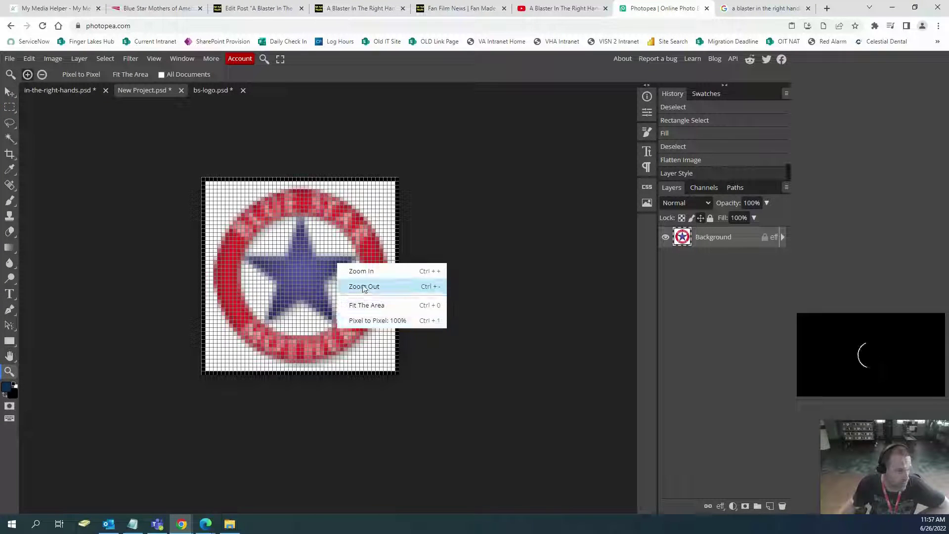
{"action": "left_click", "coordinate": [363, 287]}
{"action": "right_click", "coordinate": [322, 270]}
{"action": "left_click", "coordinate": [345, 295]}
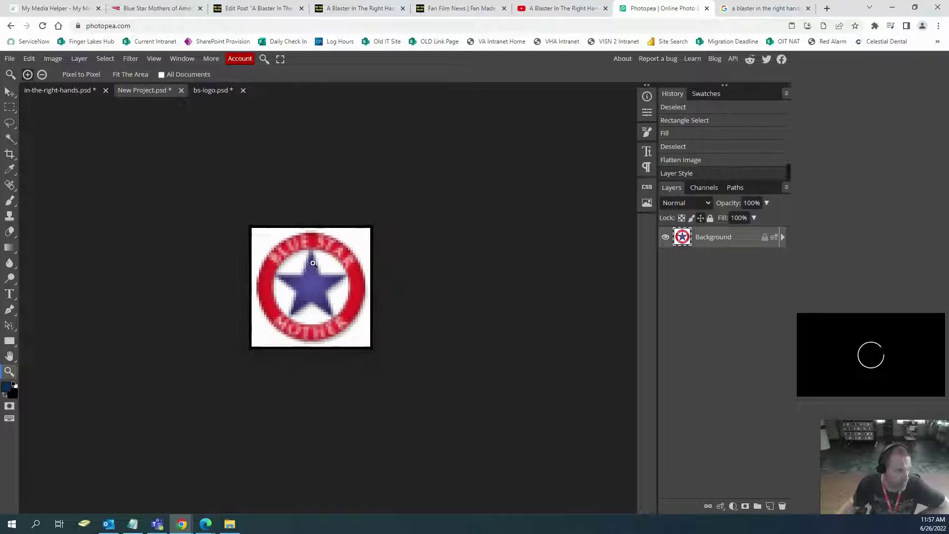
{"action": "right_click", "coordinate": [315, 262]}
{"action": "left_click", "coordinate": [332, 287]}
{"action": "right_click", "coordinate": [325, 284]}
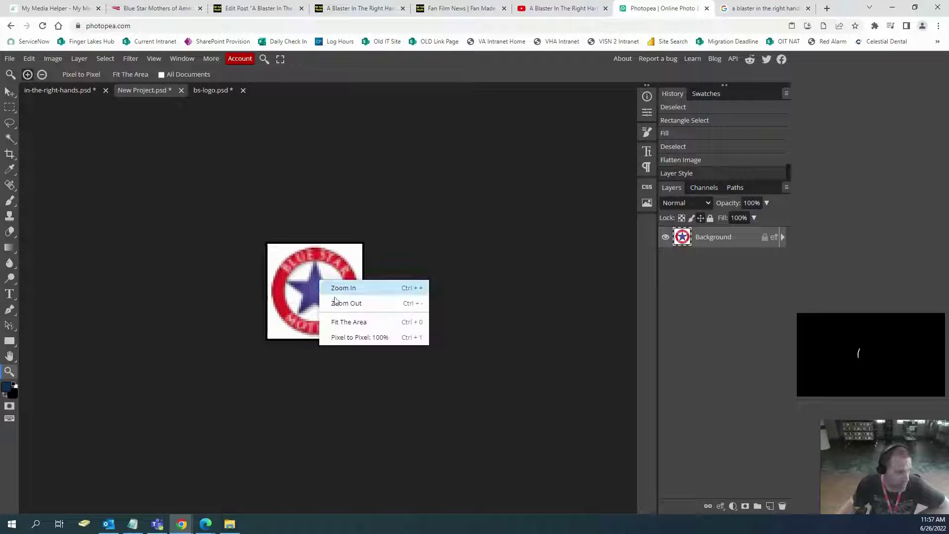
{"action": "left_click", "coordinate": [345, 305]}
{"action": "right_click", "coordinate": [324, 284]}
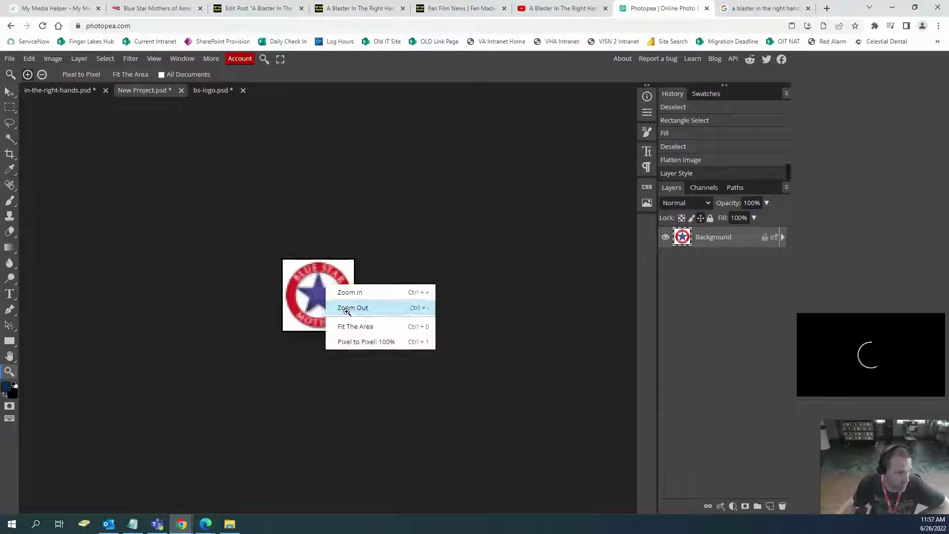
{"action": "left_click", "coordinate": [347, 310]}
{"action": "right_click", "coordinate": [339, 291]}
{"action": "left_click", "coordinate": [347, 313]}
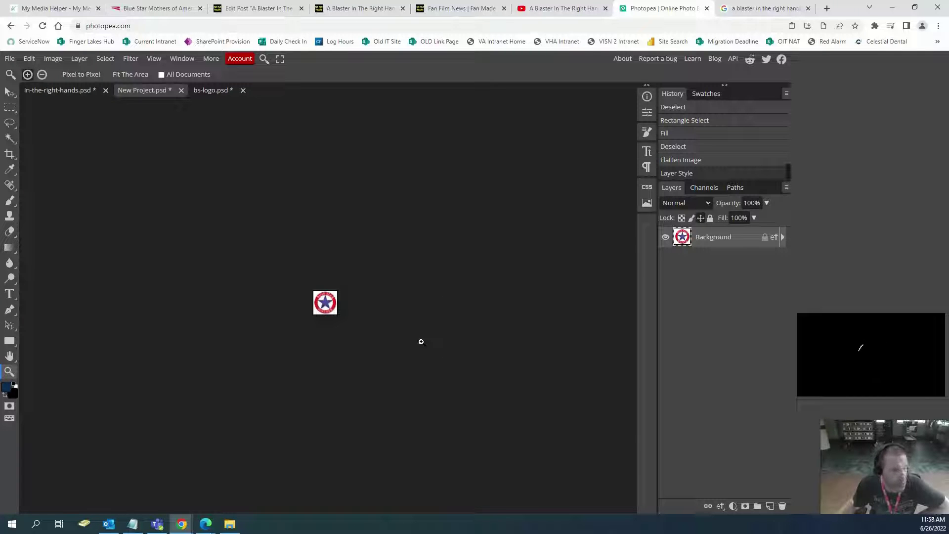
Export the logo as a PNG image named blue-star-icon into the Downloads folder.
{"action": "left_click", "coordinate": [9, 59]}
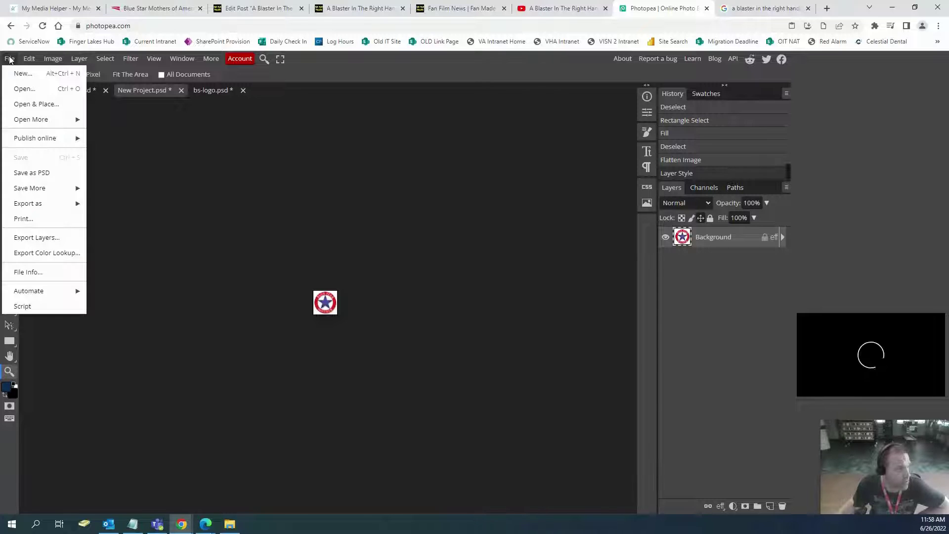
{"action": "mouse_move", "coordinate": [69, 210]}
{"action": "left_click", "coordinate": [107, 203]}
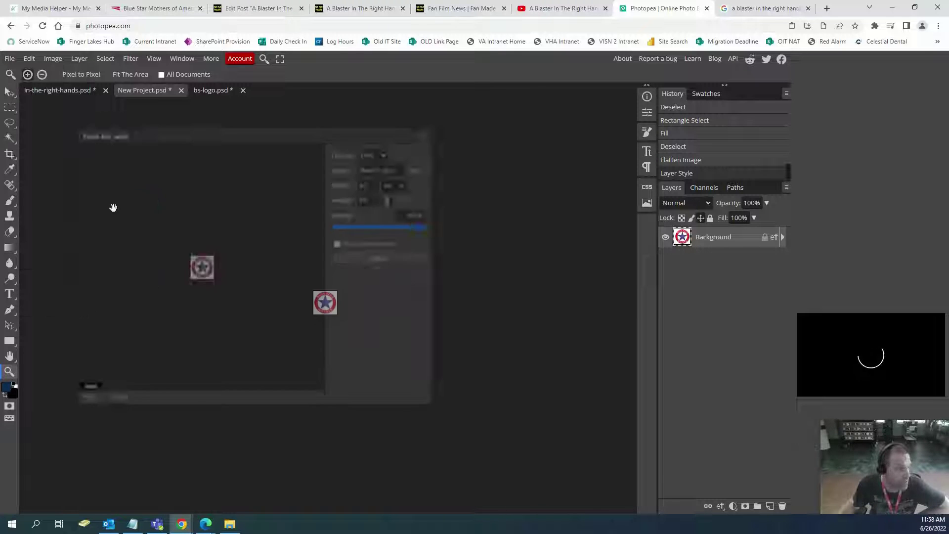
{"action": "left_click", "coordinate": [374, 258]}
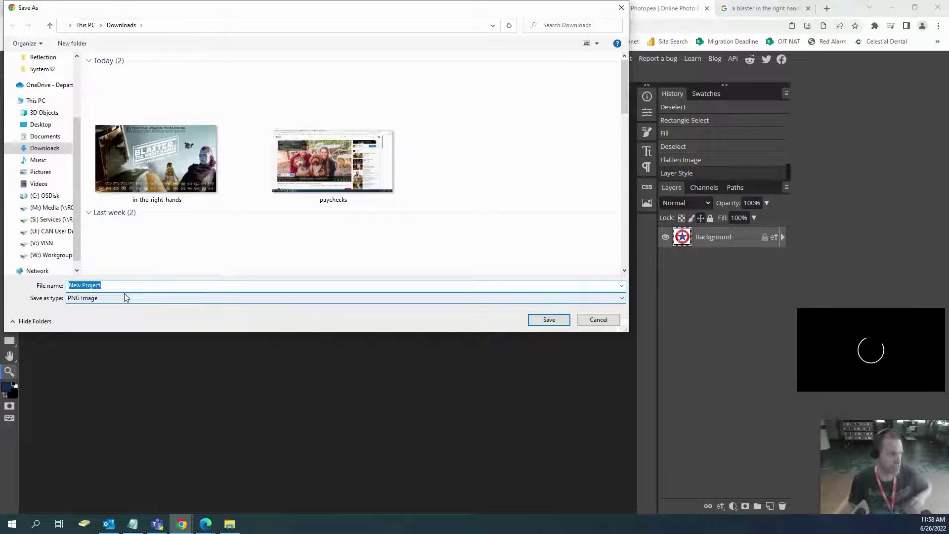
{"action": "type", "text": "blu"}
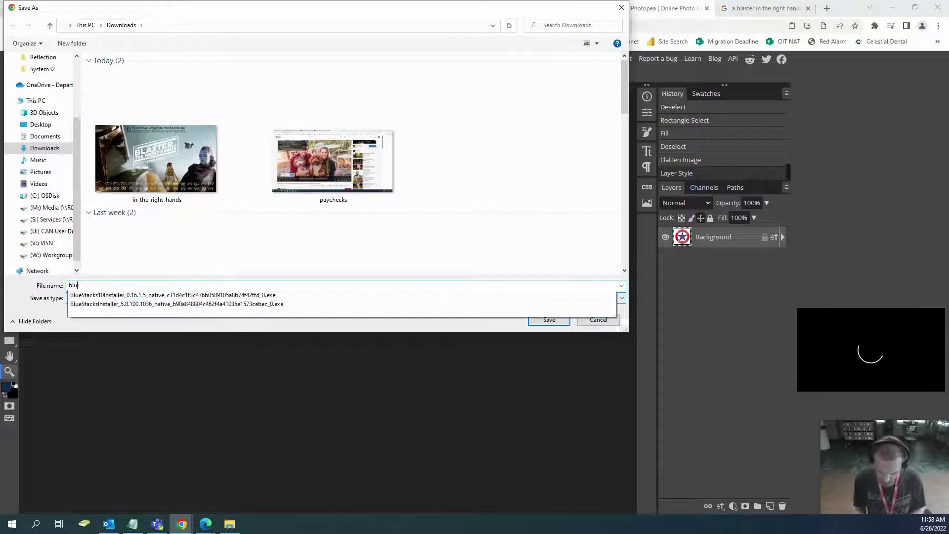
{"action": "type", "text": "e-star-icon"}
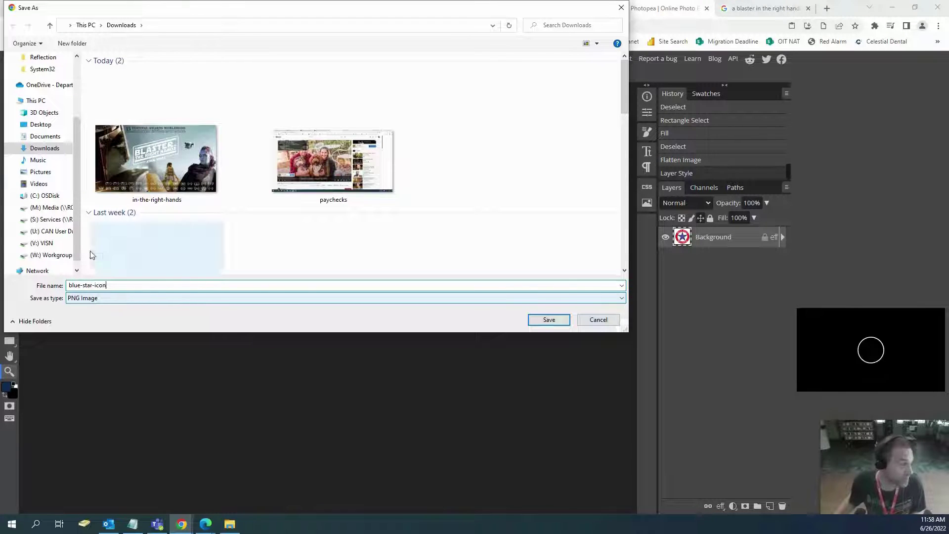
{"action": "left_click", "coordinate": [545, 319]}
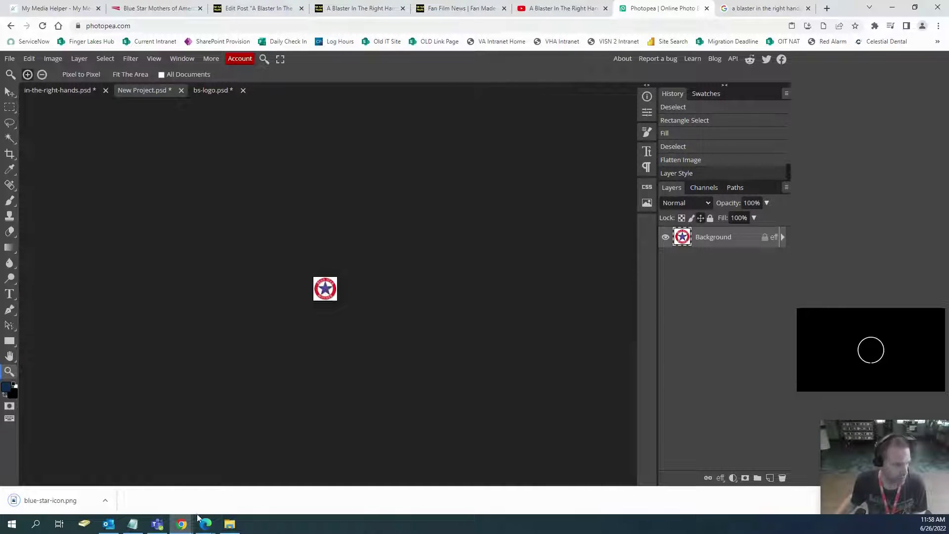
Switch to the SharePoint browser window and open the Women Veterans Call Center Home page for editing.
{"action": "left_click", "coordinate": [183, 524]}
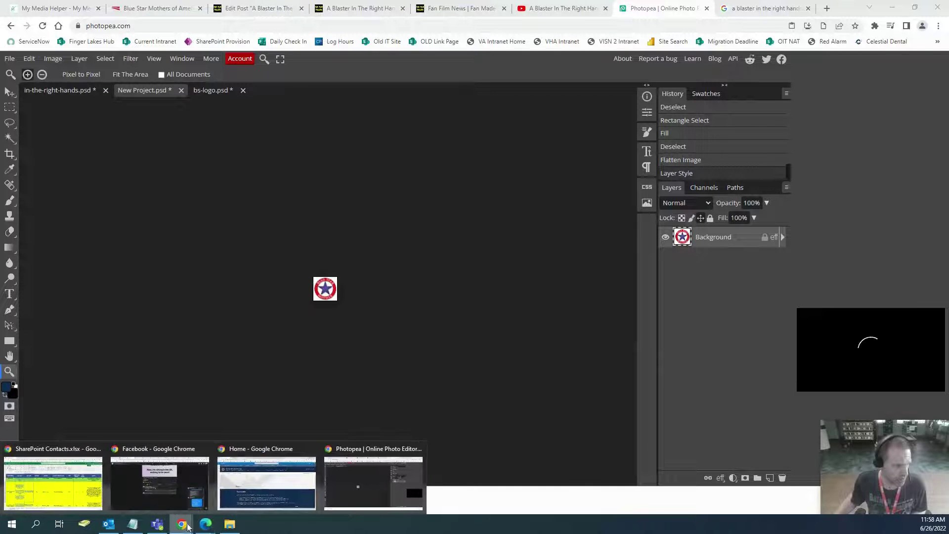
{"action": "left_click", "coordinate": [371, 482]}
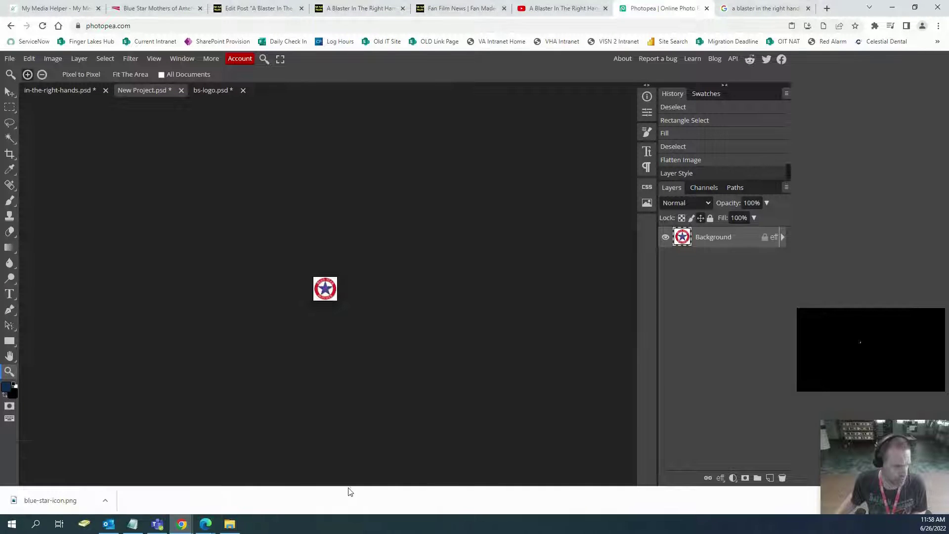
{"action": "left_click", "coordinate": [180, 525]}
{"action": "left_click", "coordinate": [247, 482]}
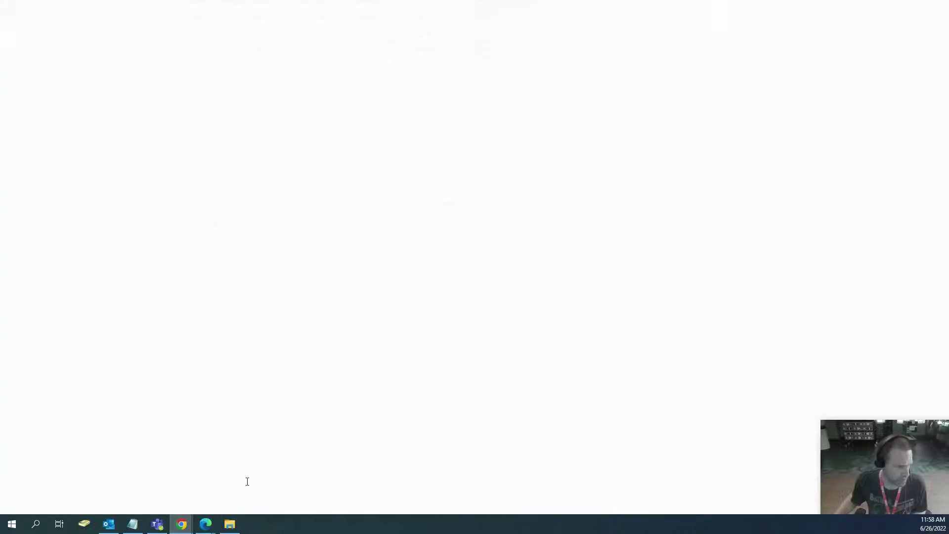
{"action": "scroll", "coordinate": [517, 288], "scroll_direction": "down", "scroll_amount": 3}
{"action": "scroll", "coordinate": [511, 289], "scroll_direction": "down", "scroll_amount": 1}
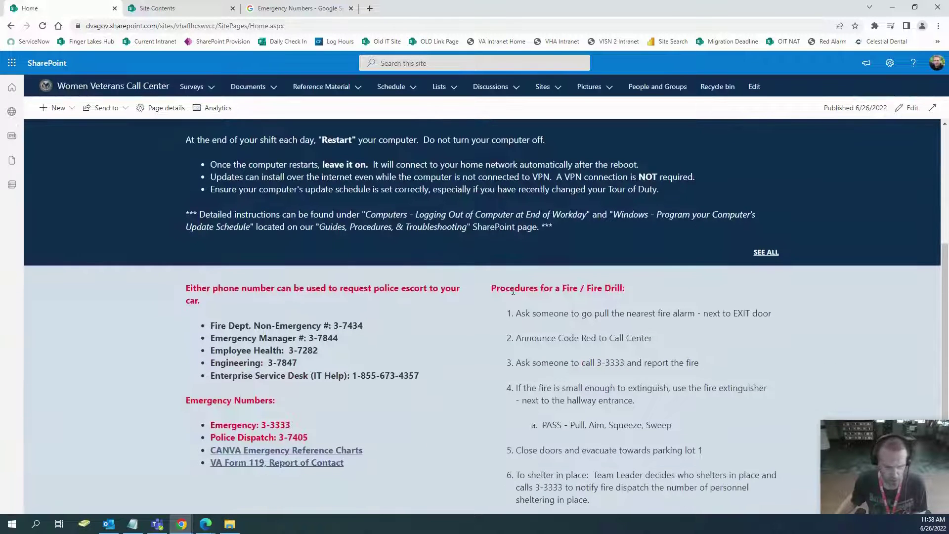
{"action": "left_click", "coordinate": [910, 108]}
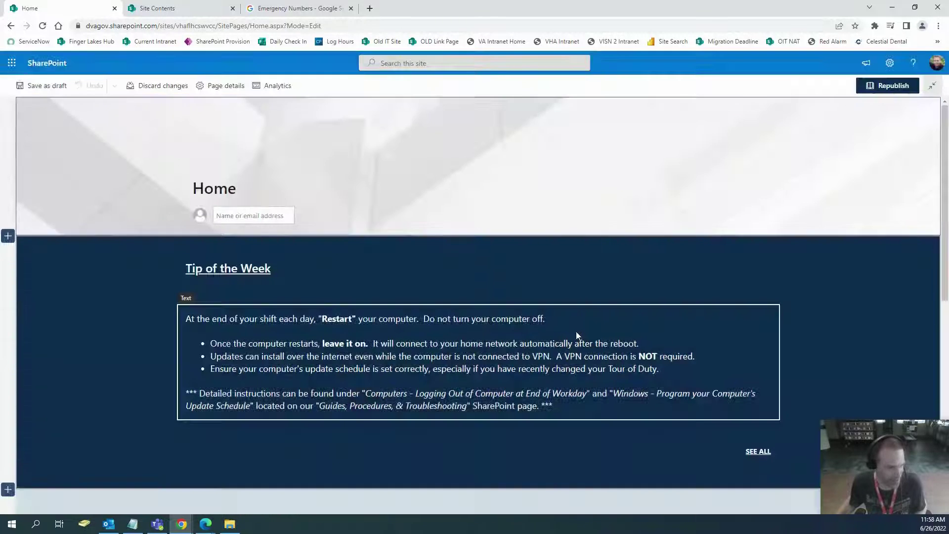
Add a Quick links web part to the empty section below the emergency information and start adding a link to it.
{"action": "scroll", "coordinate": [576, 335], "scroll_direction": "down", "scroll_amount": 10}
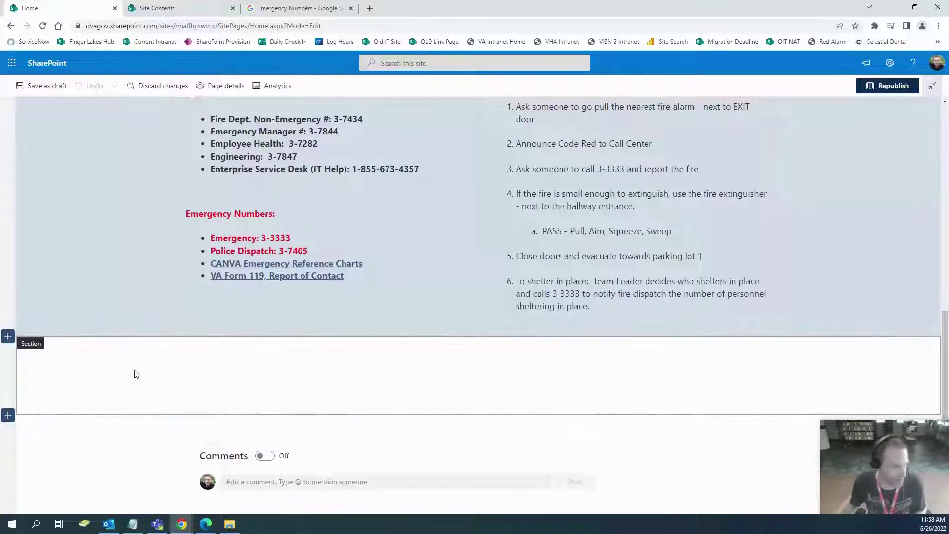
{"action": "left_click", "coordinate": [137, 375]}
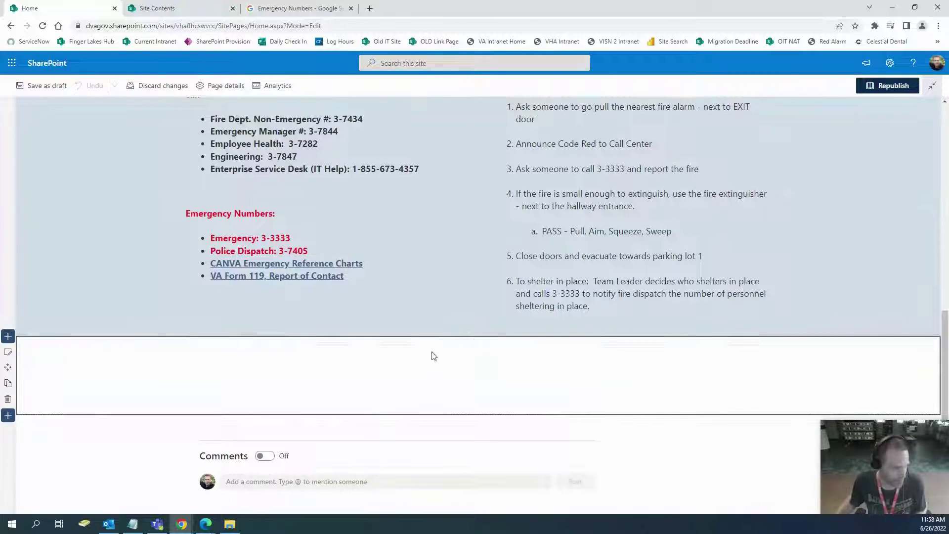
{"action": "left_click", "coordinate": [479, 344]}
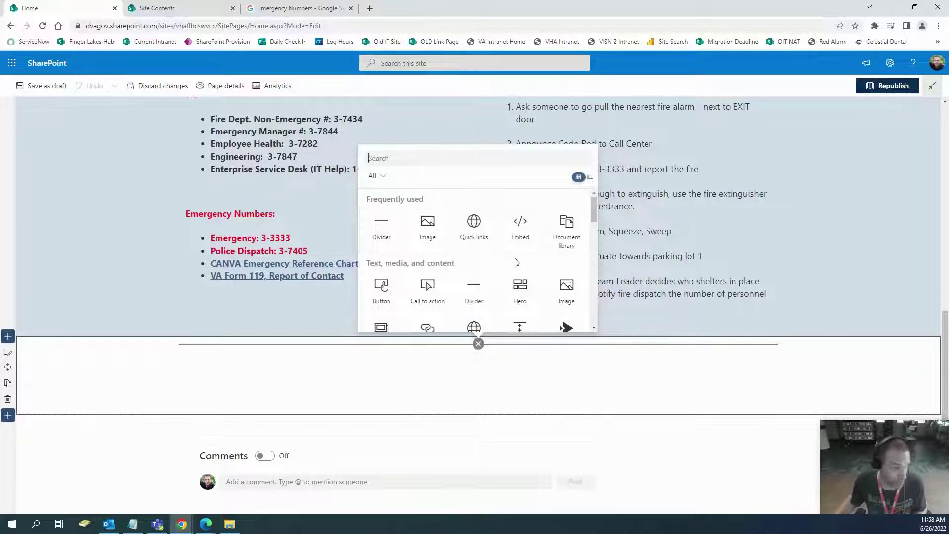
{"action": "scroll", "coordinate": [514, 258], "scroll_direction": "down", "scroll_amount": 1}
{"action": "scroll", "coordinate": [519, 244], "scroll_direction": "up", "scroll_amount": 1}
{"action": "left_click", "coordinate": [474, 223]}
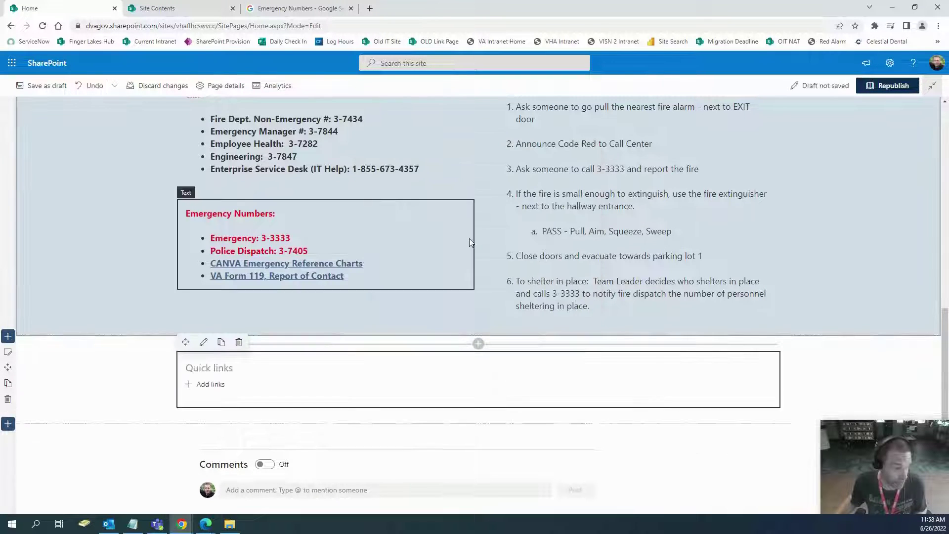
{"action": "left_click", "coordinate": [221, 389]}
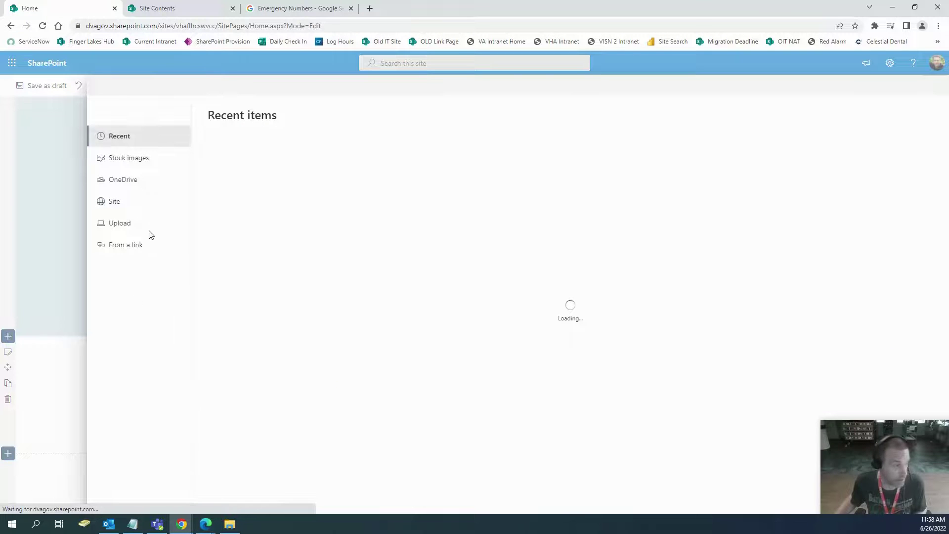
Copy the address of the Blue Star Mothers NY Chapter #1 website and return to the maximized SharePoint link picker.
{"action": "left_click", "coordinate": [915, 7]}
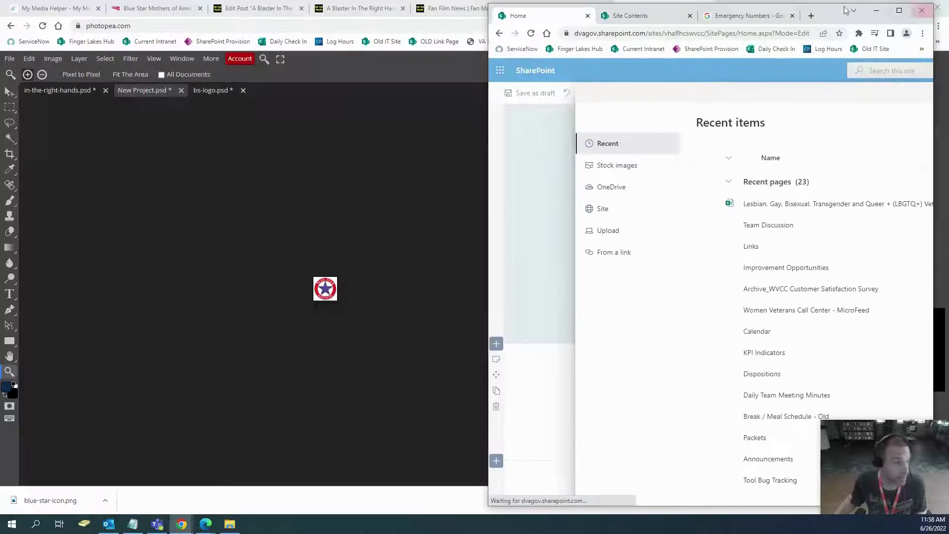
{"action": "left_click", "coordinate": [202, 11]}
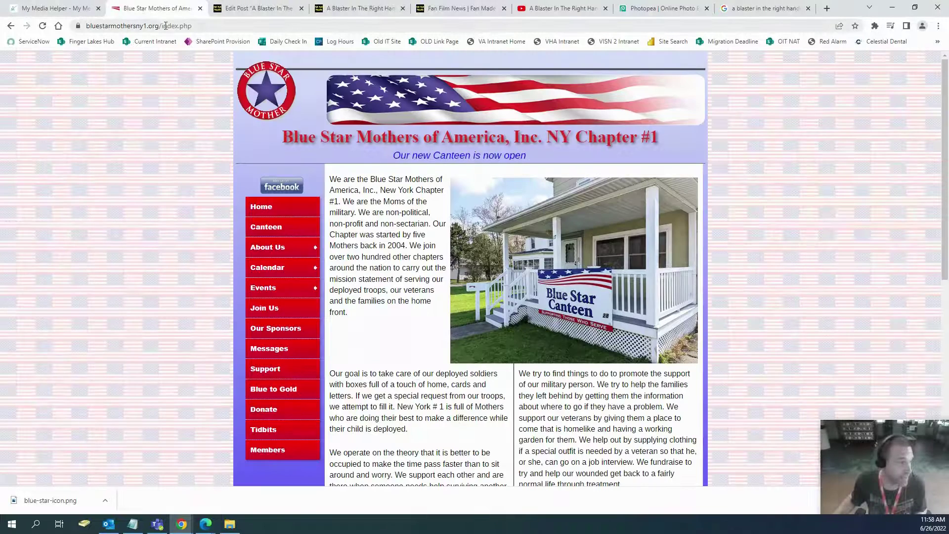
{"action": "right_click", "coordinate": [215, 26]}
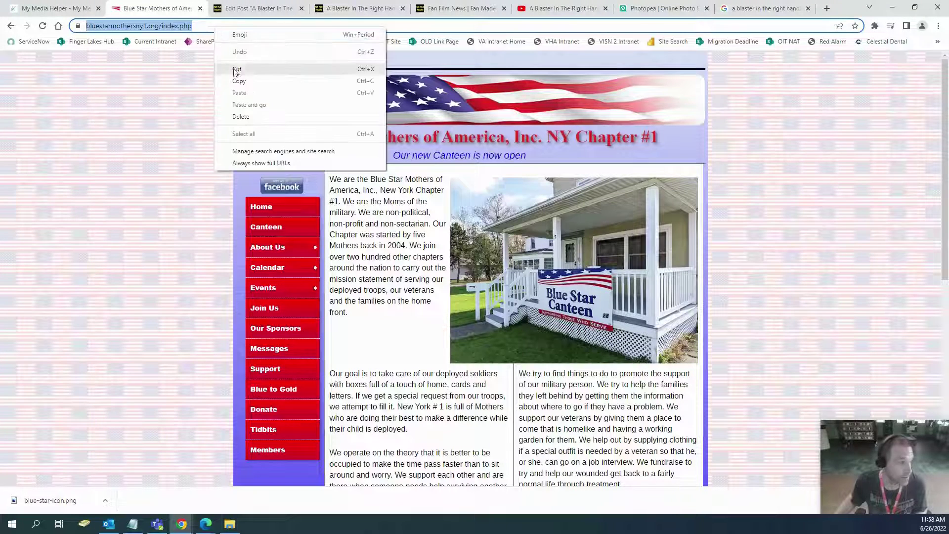
{"action": "left_click", "coordinate": [242, 84]}
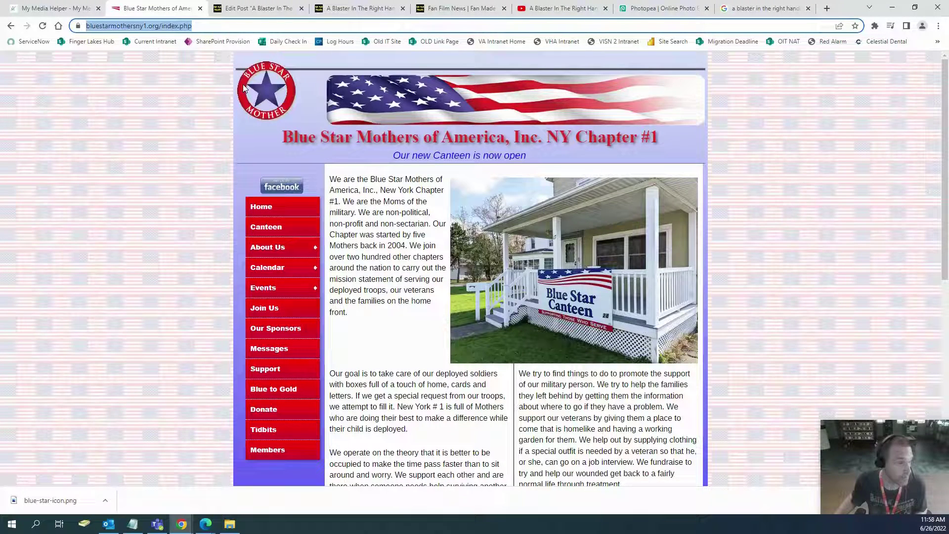
{"action": "left_click", "coordinate": [893, 7]}
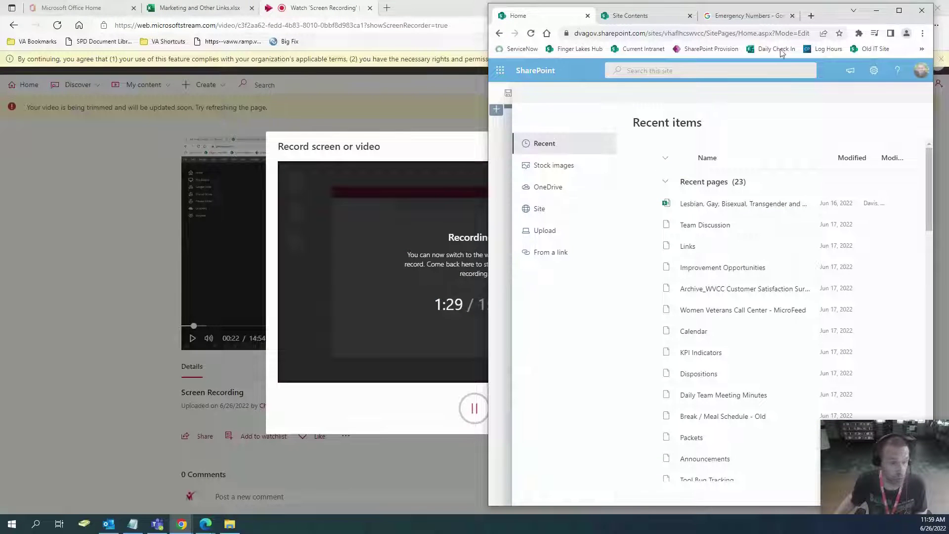
{"action": "left_click", "coordinate": [898, 12]}
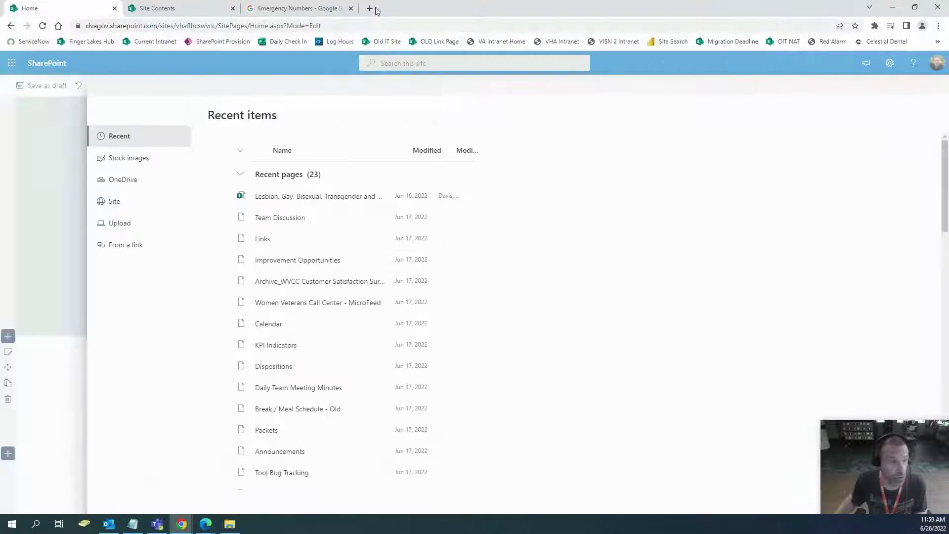
{"action": "mouse_move", "coordinate": [181, 523]}
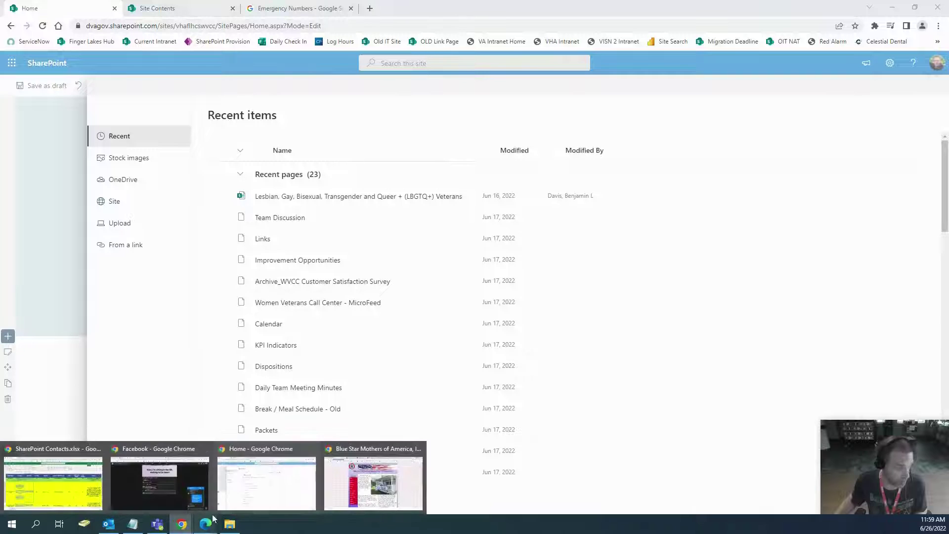
{"action": "left_click", "coordinate": [366, 485]}
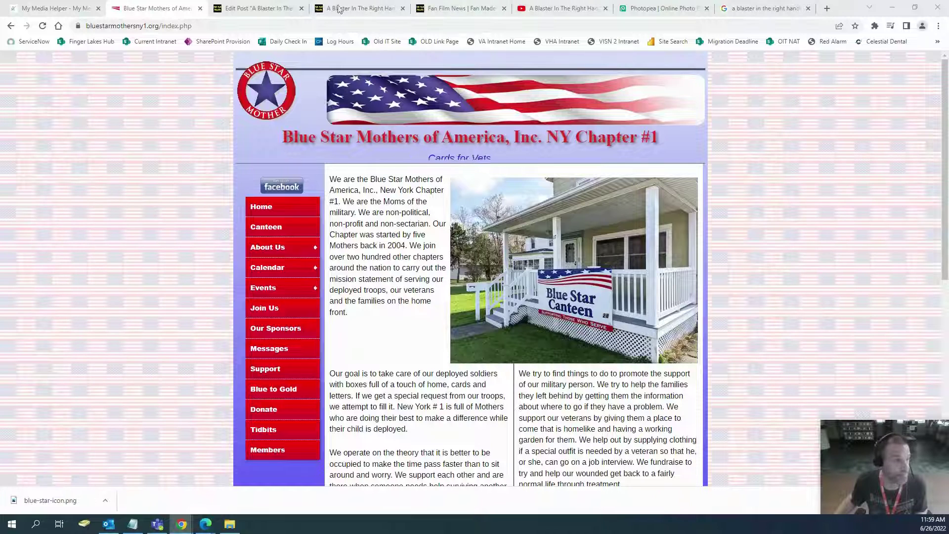
{"action": "left_click", "coordinate": [660, 9]}
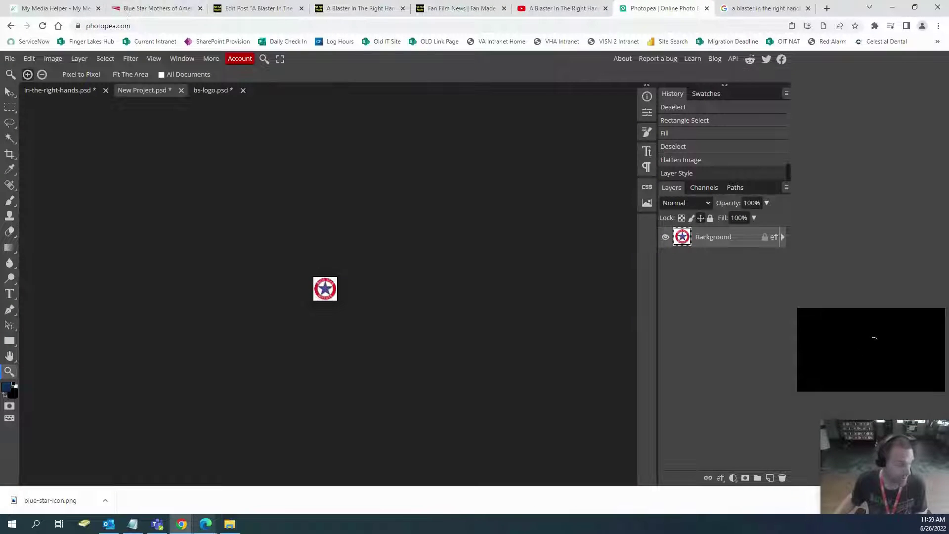
{"action": "mouse_move", "coordinate": [182, 524]}
{"action": "left_click", "coordinate": [251, 493]}
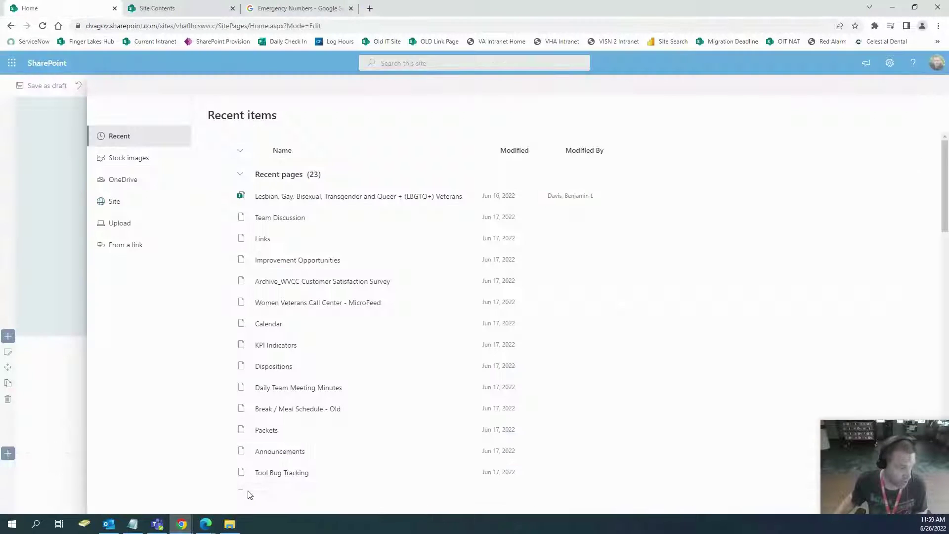
{"action": "left_click", "coordinate": [130, 245]}
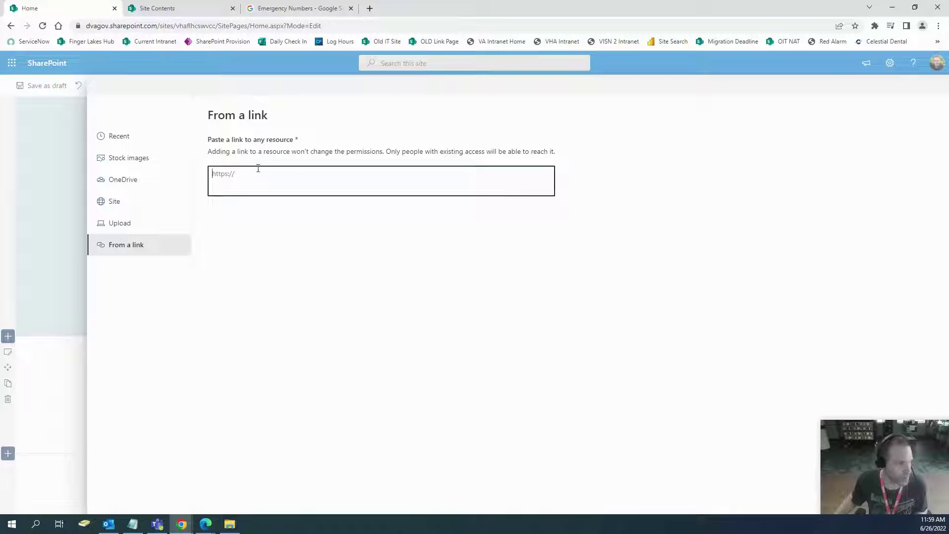
{"action": "right_click", "coordinate": [260, 169]}
{"action": "left_click", "coordinate": [239, 180]}
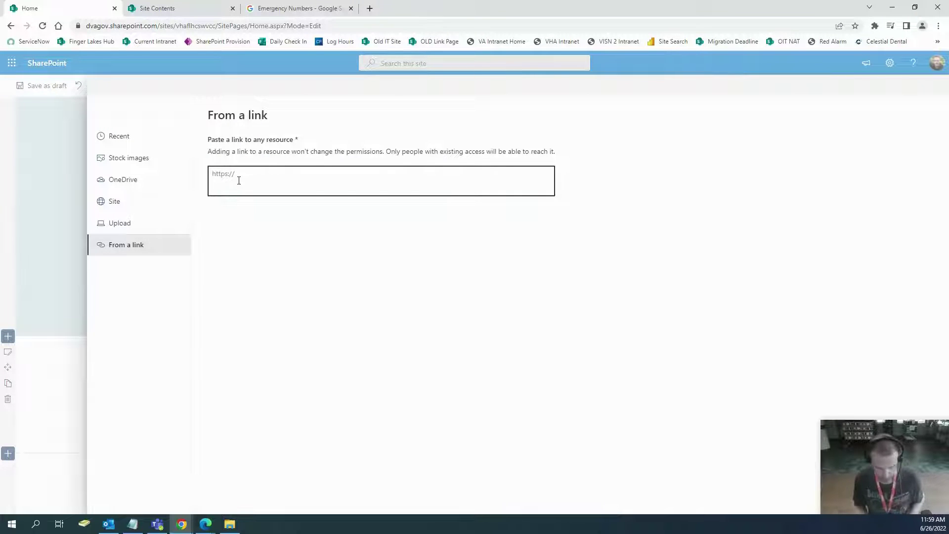
{"action": "key", "text": "ctrl+v"}
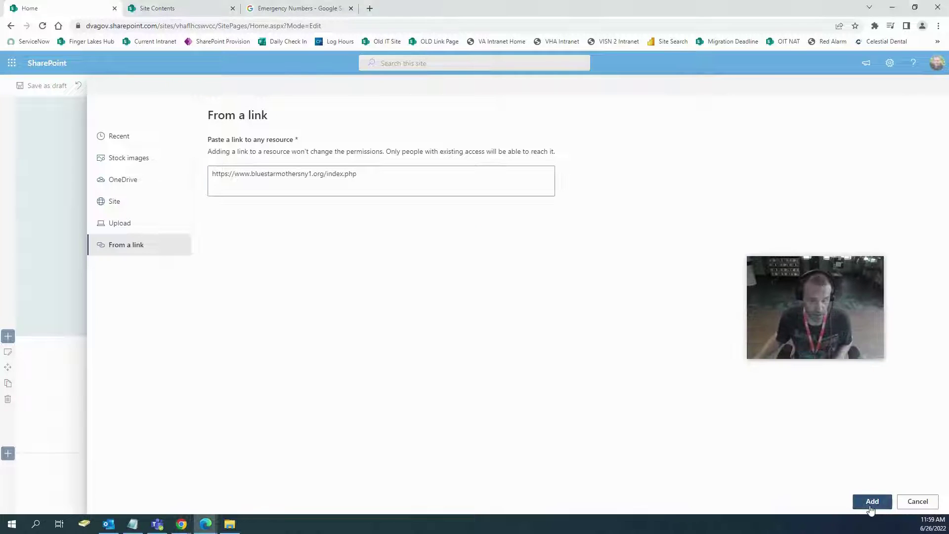
{"action": "left_click", "coordinate": [871, 502]}
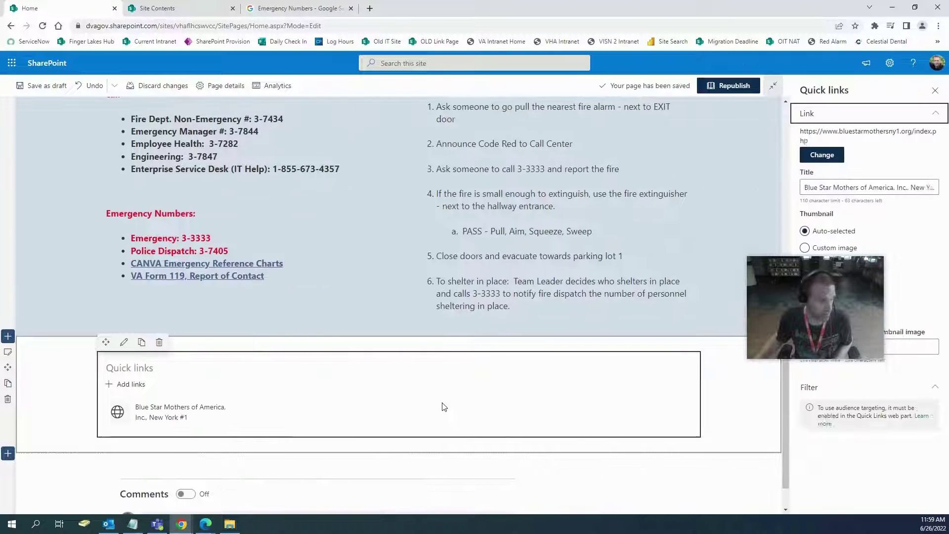
Switch the link's thumbnail to a custom image and shorten its title to "Blue Star Mothers of America, Inc.".
{"action": "left_click_drag", "start_coordinate": [813, 277], "coordinate": [593, 192]}
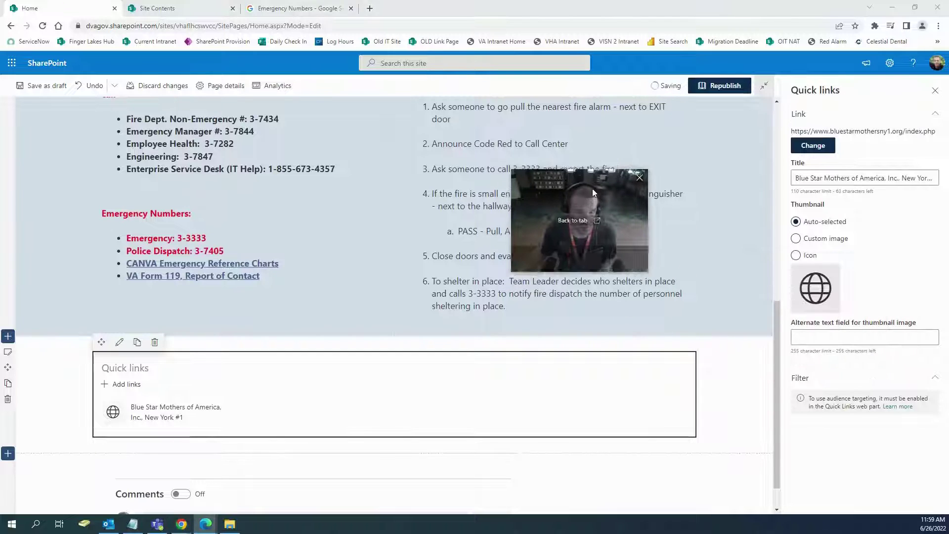
{"action": "left_click", "coordinate": [805, 239]}
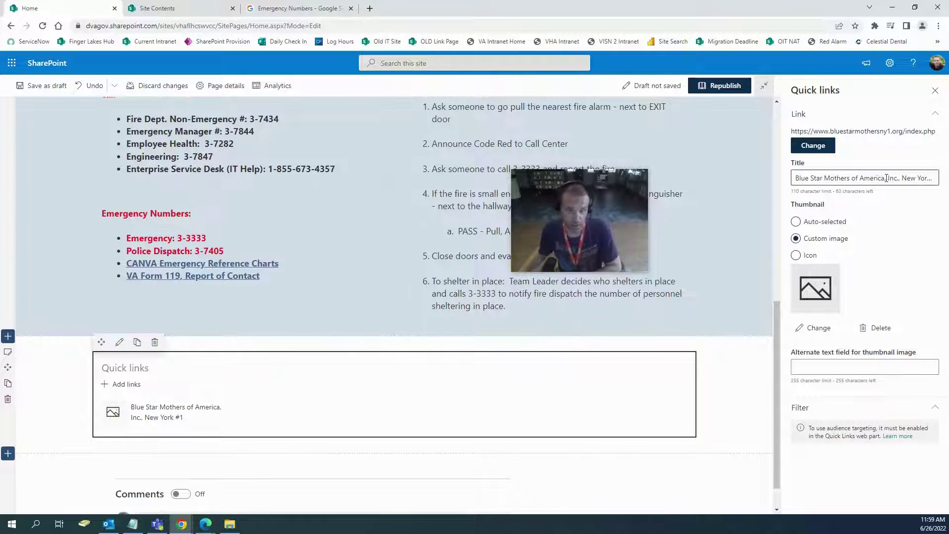
{"action": "left_click_drag", "start_coordinate": [899, 178], "coordinate": [937, 178]}
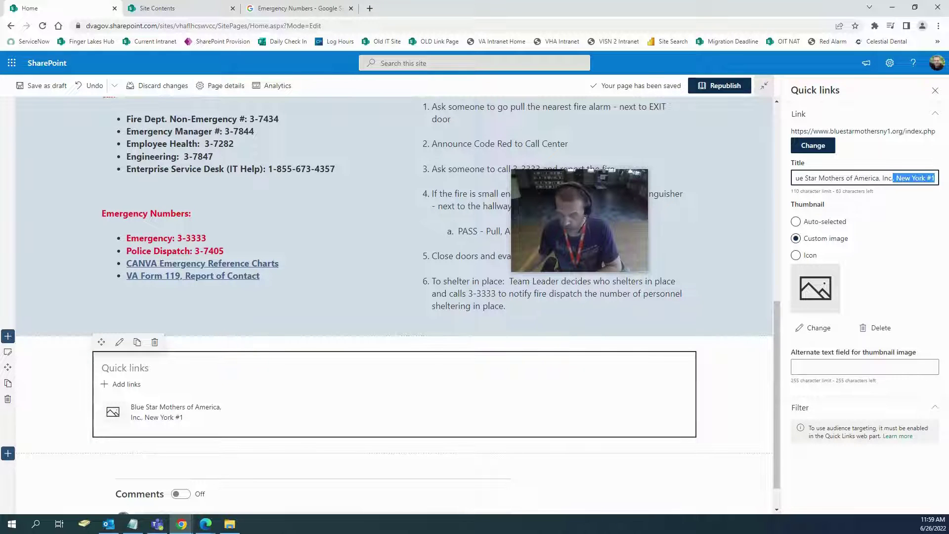
{"action": "key", "text": "BackSpace"}
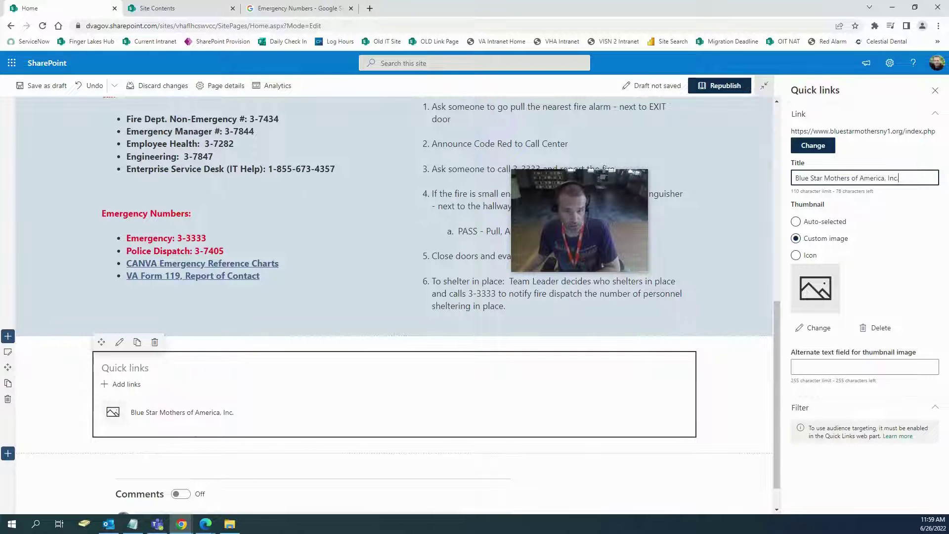
Upload blue-star-icon from the Downloads folder as the quick link's thumbnail image.
{"action": "left_click", "coordinate": [810, 327]}
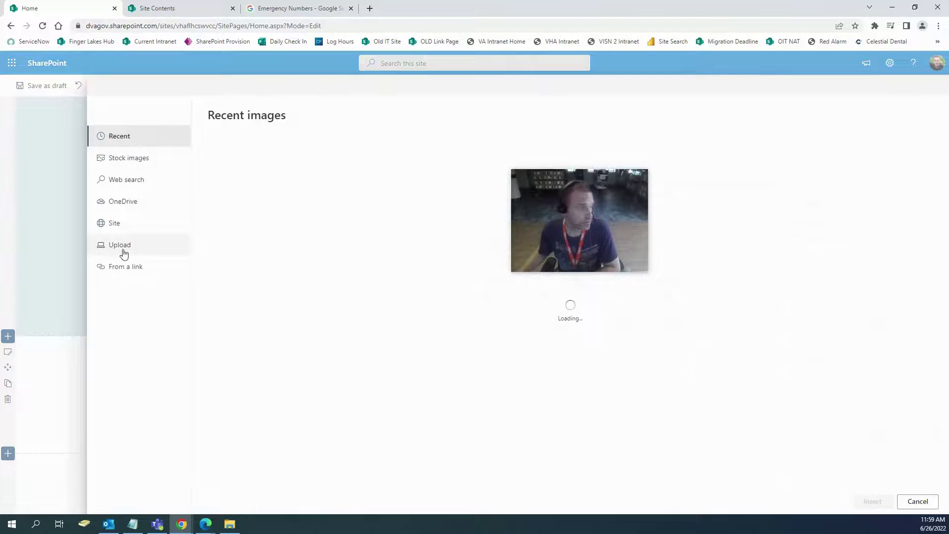
{"action": "left_click", "coordinate": [123, 252]}
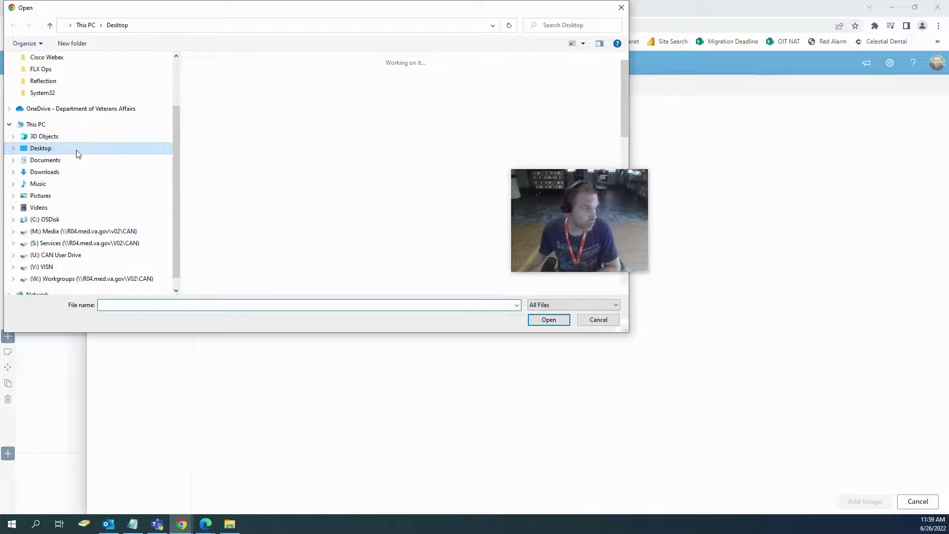
{"action": "left_click", "coordinate": [54, 174]}
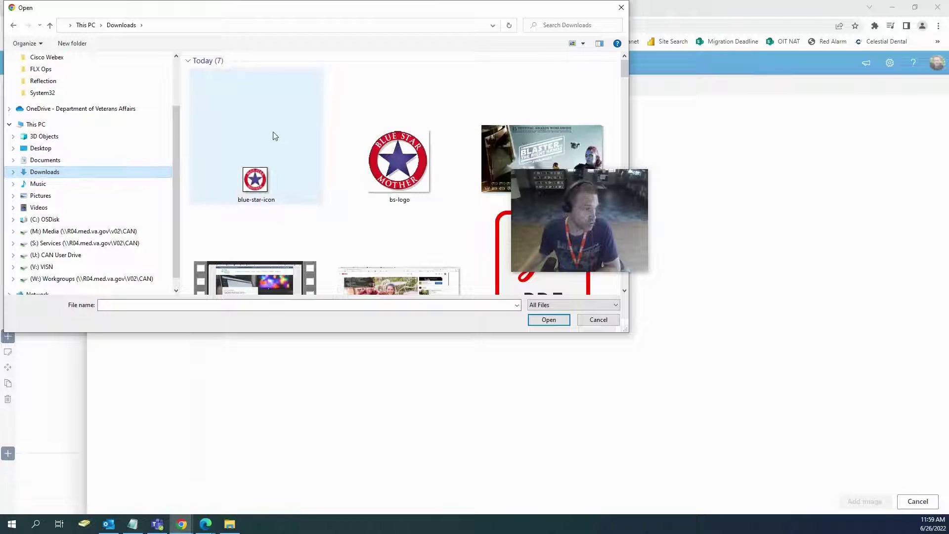
{"action": "double_click", "coordinate": [260, 190]}
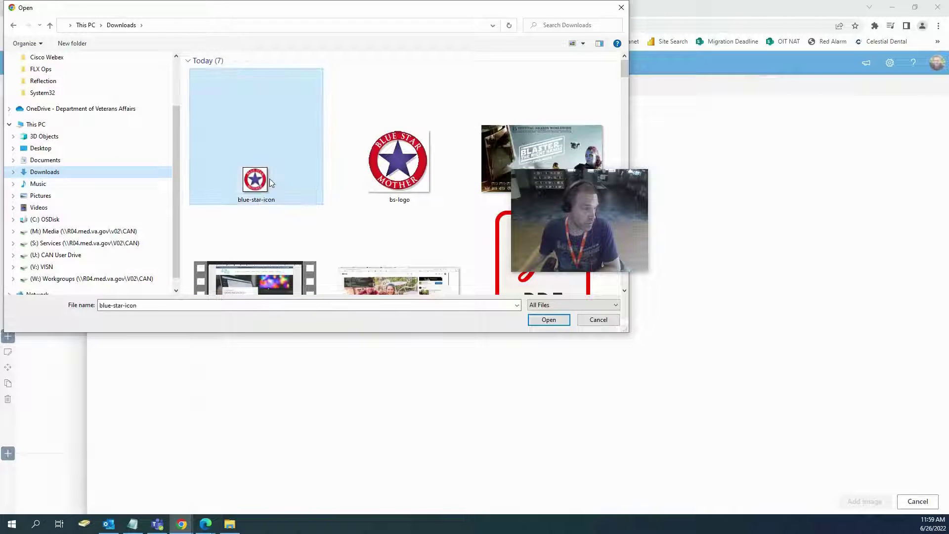
{"action": "left_click", "coordinate": [866, 502]}
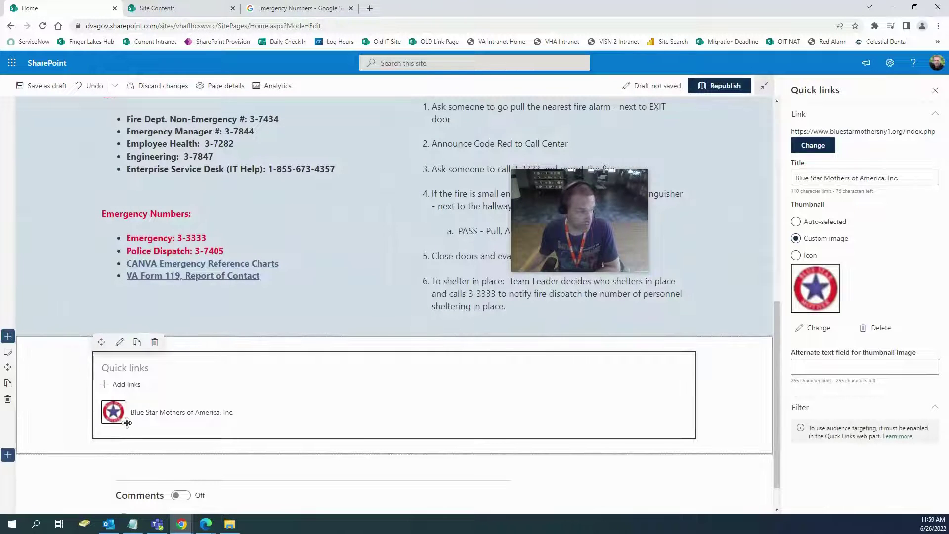
Title the web part "Quick Links" and republish the Home page.
{"action": "left_click", "coordinate": [161, 375]}
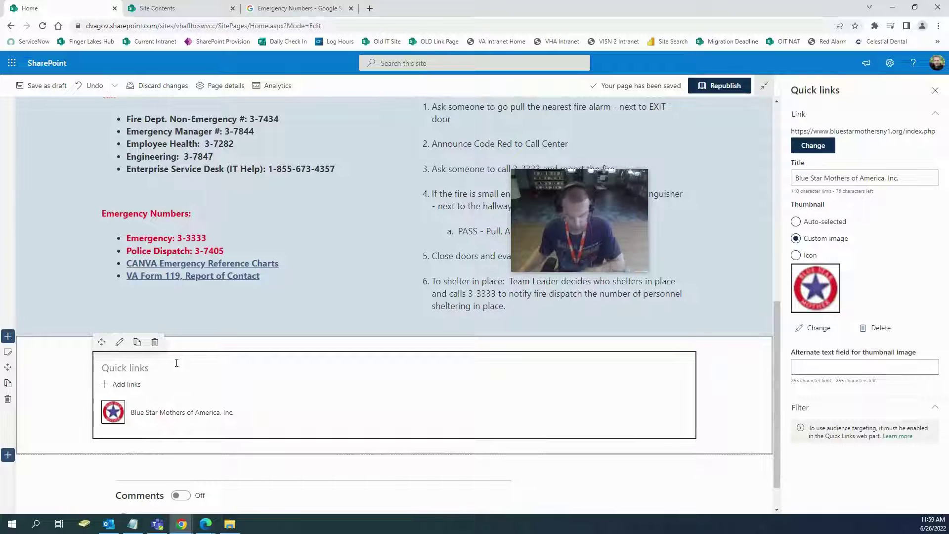
{"action": "type", "text": "ick"}
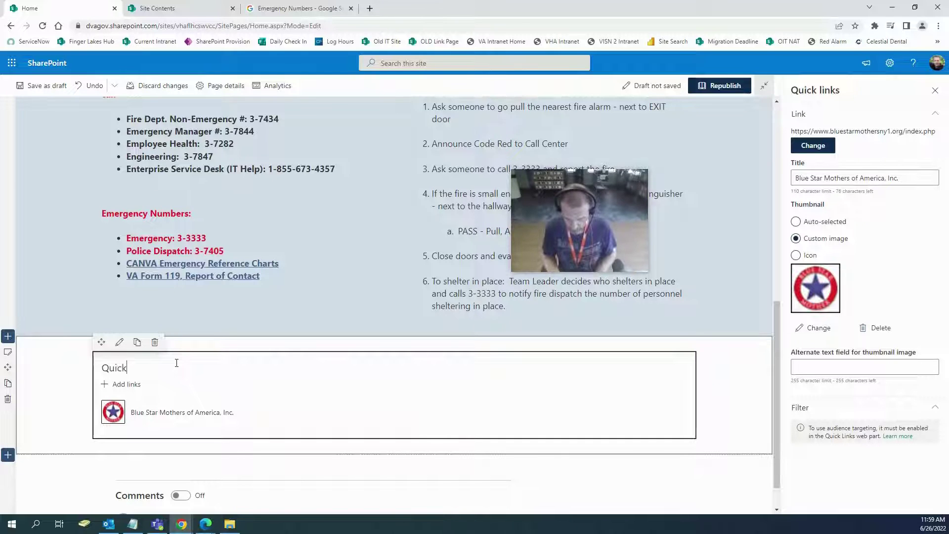
{"action": "type", "text": " Links"}
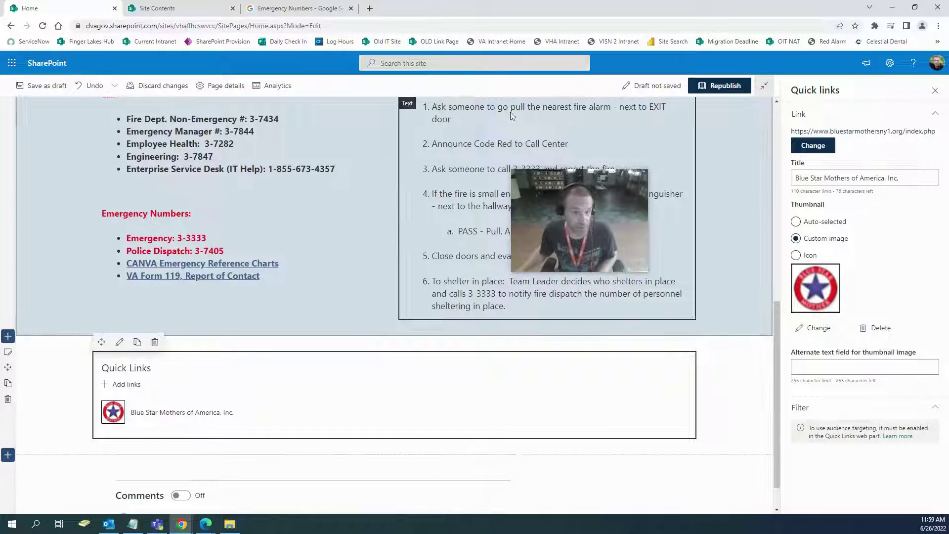
{"action": "left_click", "coordinate": [725, 86]}
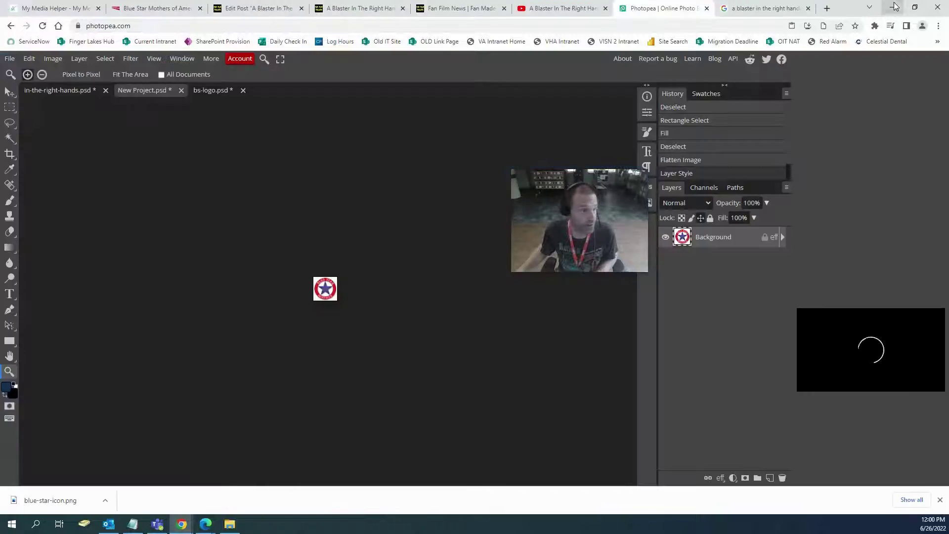
Examine the Follies Picks movie category on the Fan Film Follies site, then return to the Photopea document.
{"action": "left_click", "coordinate": [893, 7]}
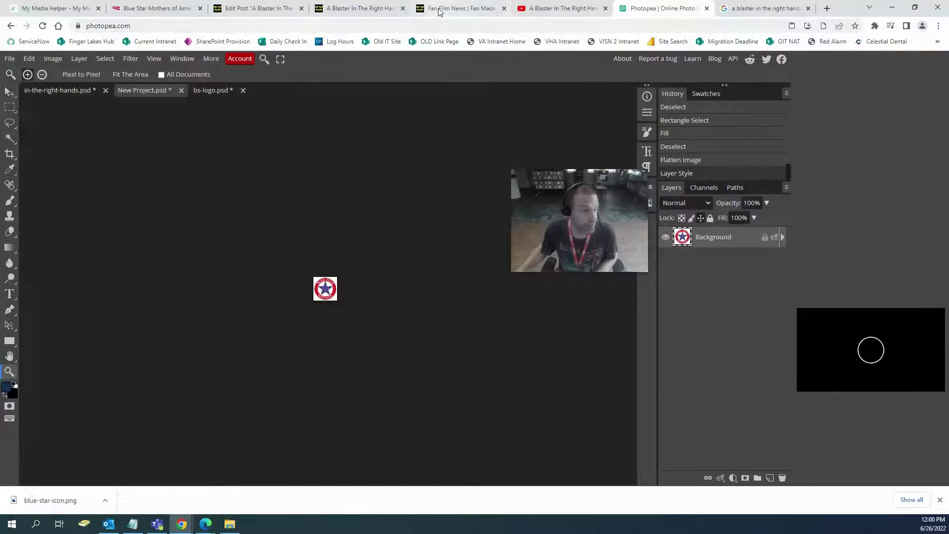
{"action": "left_click", "coordinate": [439, 12]}
{"action": "scroll", "coordinate": [253, 373], "scroll_direction": "down", "scroll_amount": 4}
{"action": "scroll", "coordinate": [256, 183], "scroll_direction": "up", "scroll_amount": 3}
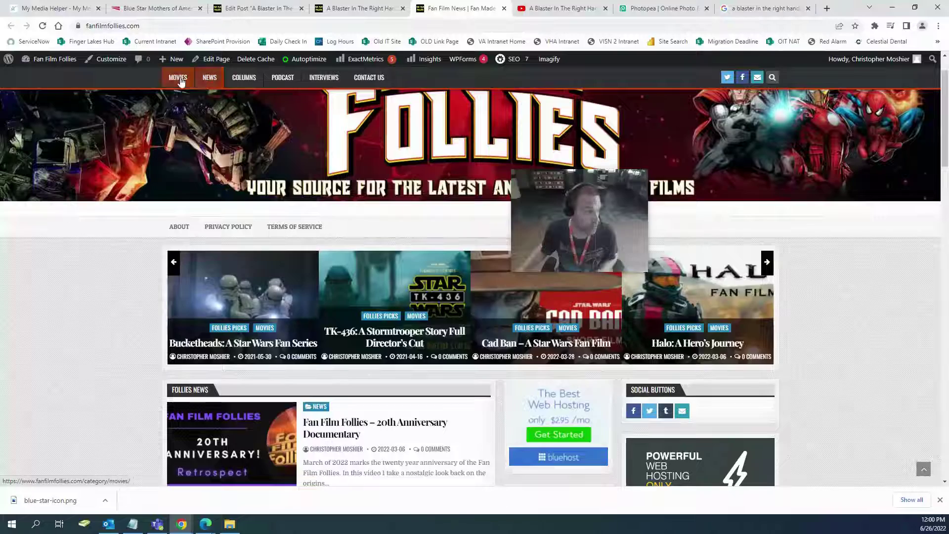
{"action": "mouse_move", "coordinate": [181, 81]}
{"action": "left_click", "coordinate": [188, 100]}
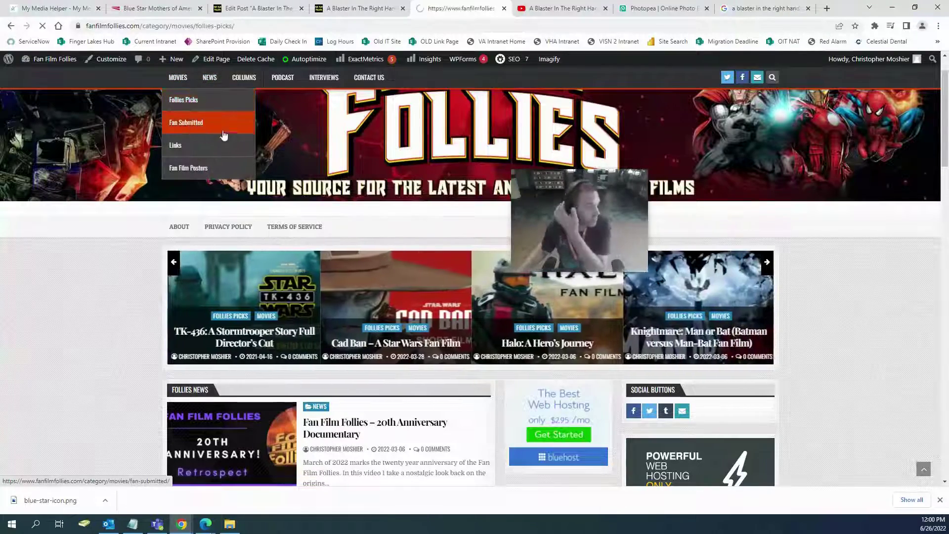
{"action": "scroll", "coordinate": [147, 272], "scroll_direction": "down", "scroll_amount": 2}
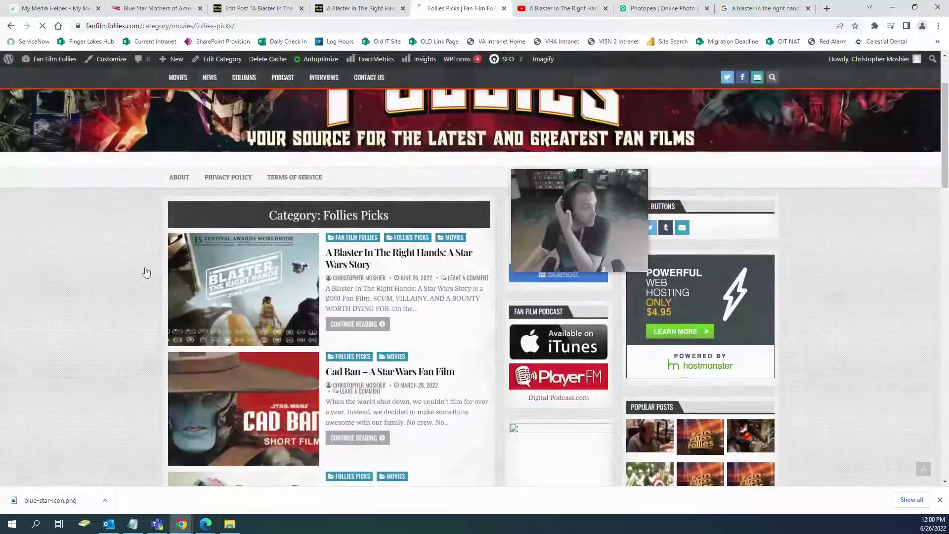
{"action": "scroll", "coordinate": [241, 433], "scroll_direction": "down", "scroll_amount": 4}
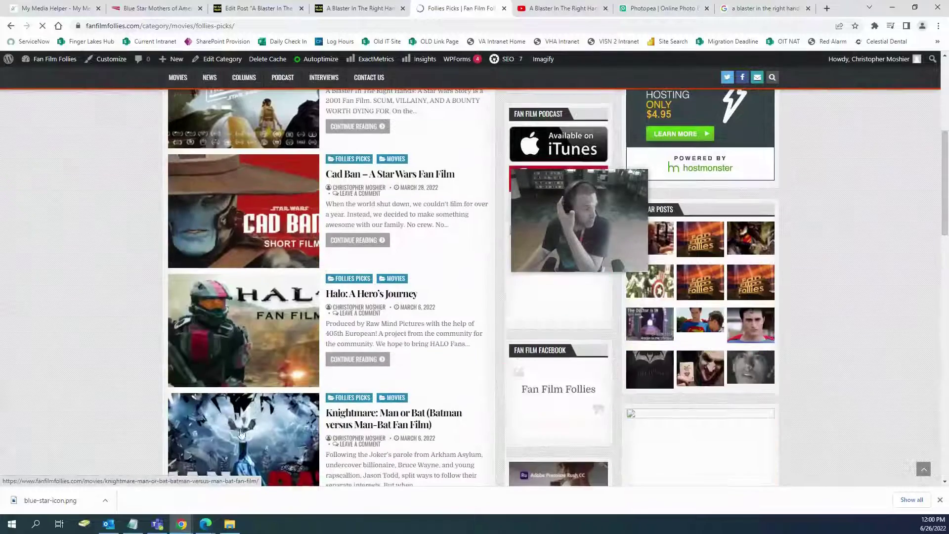
{"action": "scroll", "coordinate": [242, 433], "scroll_direction": "up", "scroll_amount": 7}
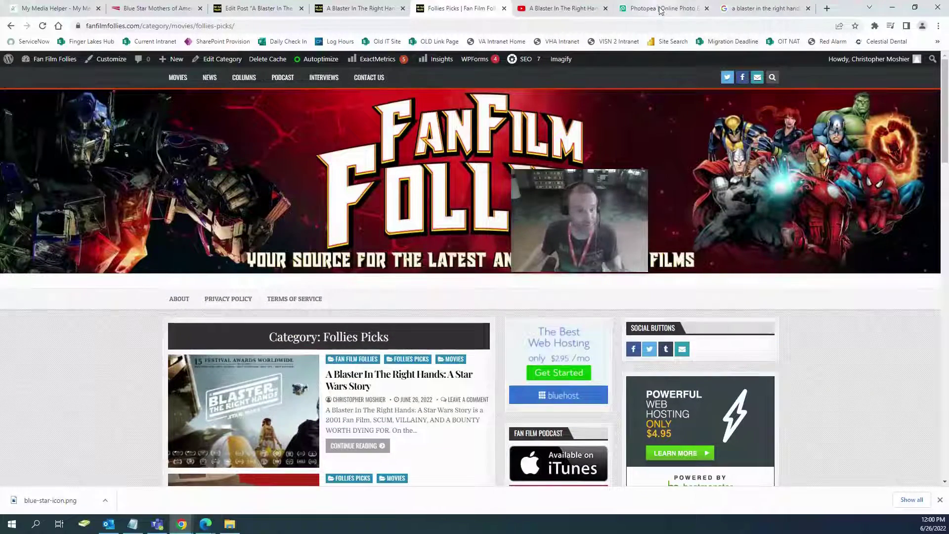
{"action": "left_click", "coordinate": [660, 10]}
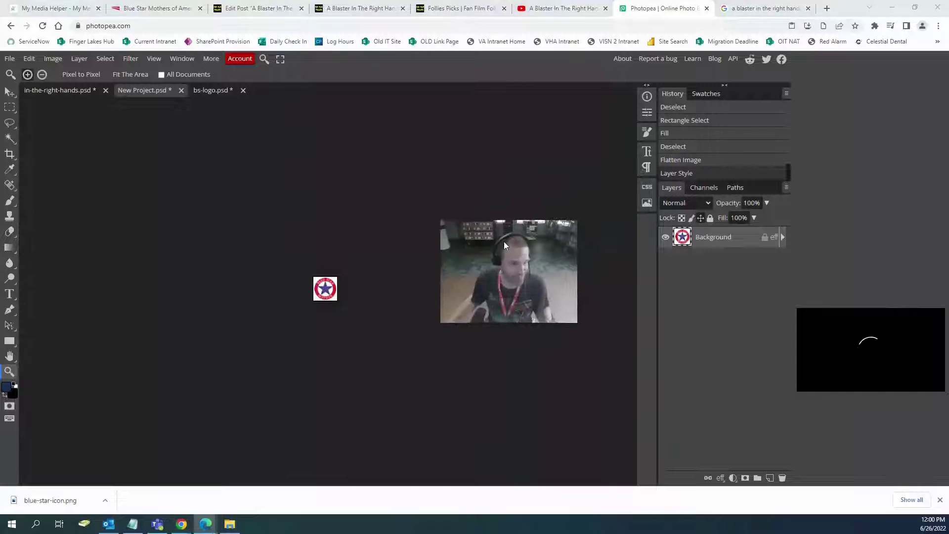
{"action": "left_click_drag", "start_coordinate": [504, 245], "coordinate": [481, 265]}
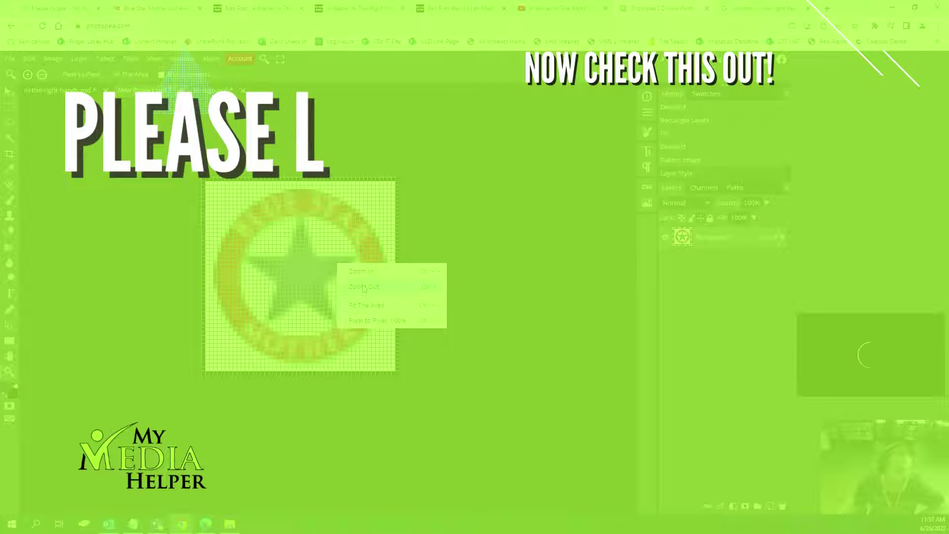
{"action": "left_click", "coordinate": [365, 288]}
{"action": "right_click", "coordinate": [324, 270]}
{"action": "left_click", "coordinate": [343, 294]}
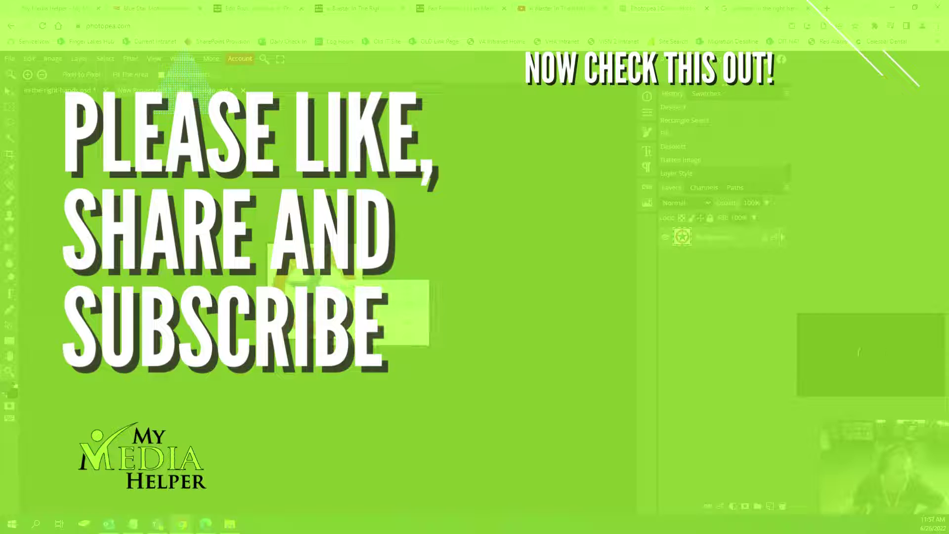
{"action": "left_click", "coordinate": [360, 303]}
{"action": "right_click", "coordinate": [348, 284]}
{"action": "left_click", "coordinate": [365, 307]}
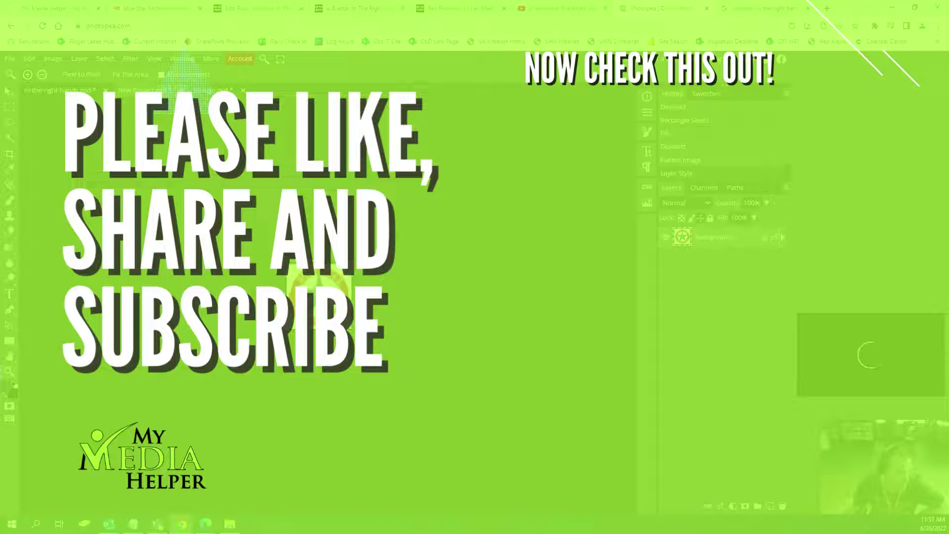
{"action": "right_click", "coordinate": [345, 291]}
{"action": "left_click", "coordinate": [364, 315]}
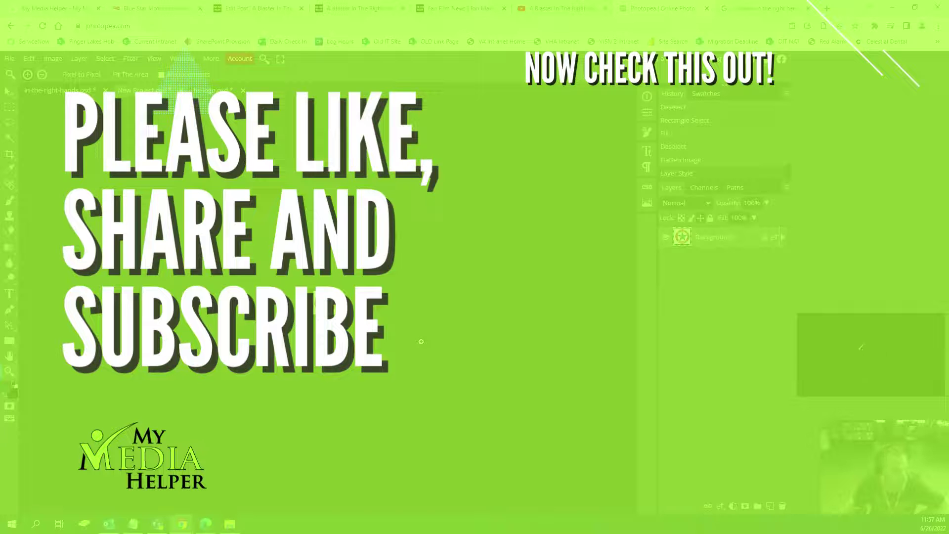
{"action": "left_click", "coordinate": [10, 59]}
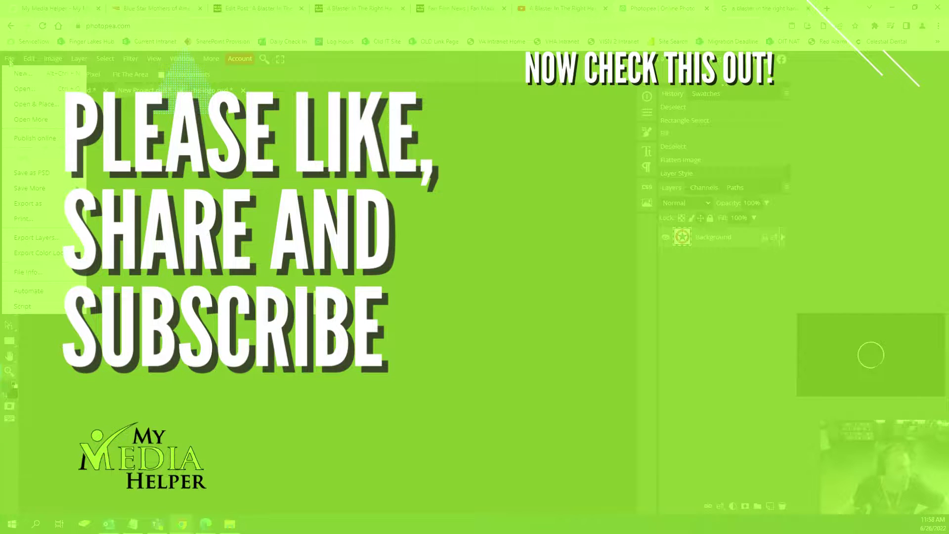
{"action": "mouse_move", "coordinate": [44, 204]}
{"action": "left_click", "coordinate": [108, 203]}
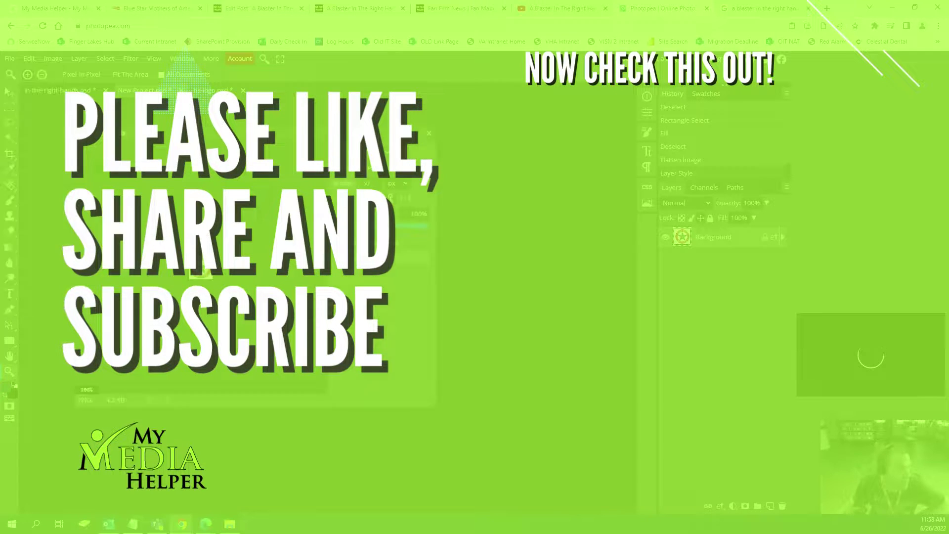